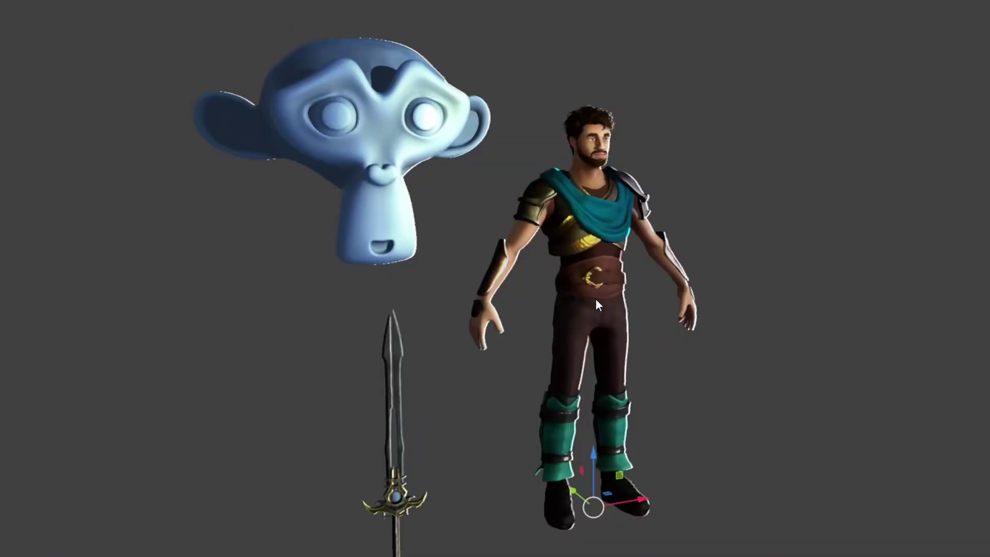
Examine the shaded monkey head, knight and sword from several angles
{"action": "middle_click_drag", "start_coordinate": [596, 298], "coordinate": [567, 280]}
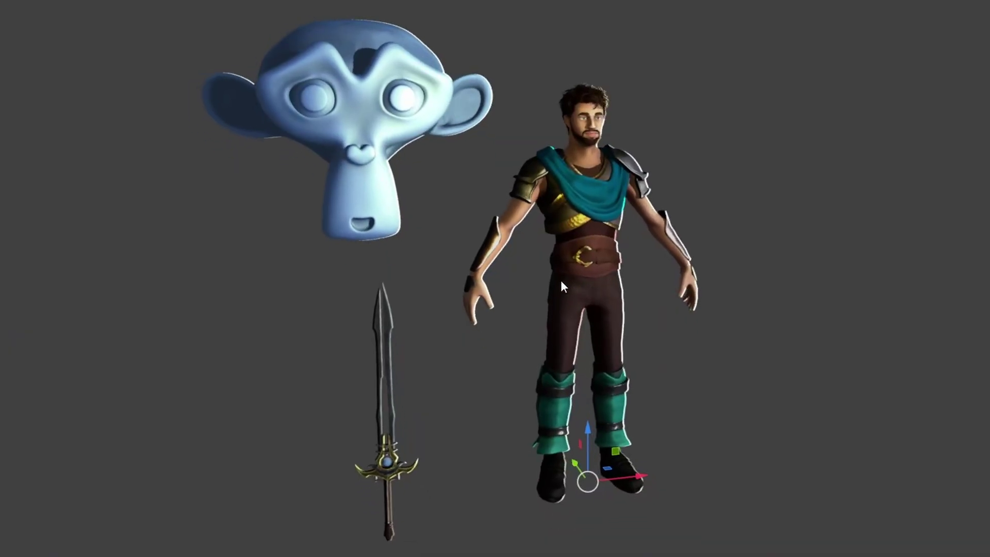
{"action": "scroll", "coordinate": [561, 287], "scroll_direction": "up", "scroll_amount": 8}
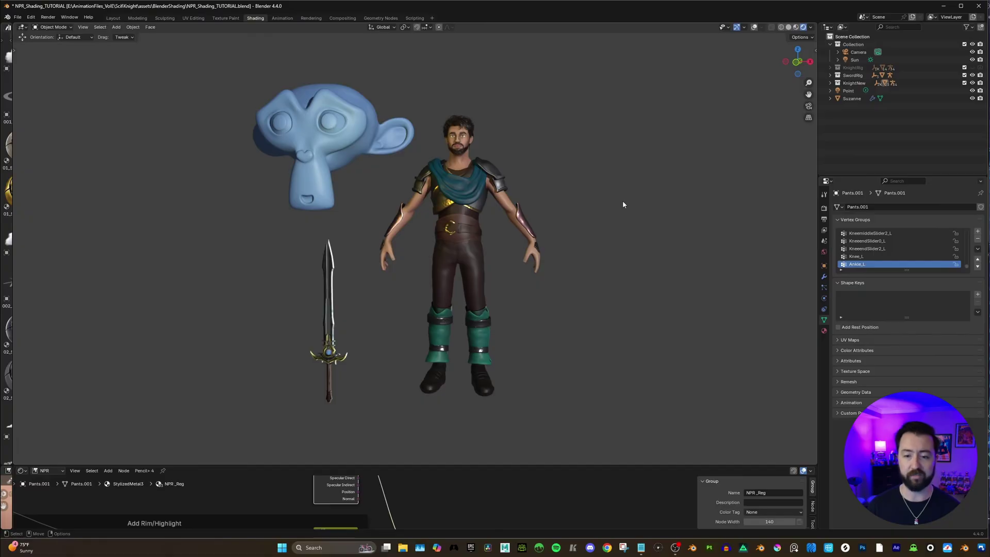
{"action": "left_click_drag", "start_coordinate": [450, 465], "coordinate": [451, 368]}
{"action": "left_click_drag", "start_coordinate": [358, 486], "coordinate": [412, 499]}
{"action": "left_click_drag", "start_coordinate": [425, 368], "coordinate": [425, 447]}
{"action": "middle_click_drag", "start_coordinate": [464, 330], "coordinate": [495, 338]}
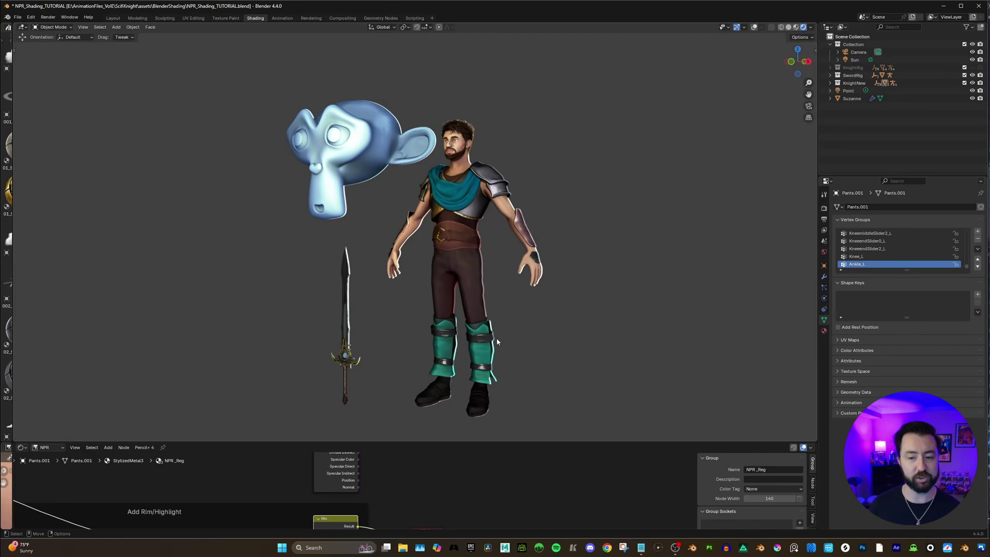
{"action": "middle_click_drag", "start_coordinate": [525, 206], "coordinate": [439, 242]}
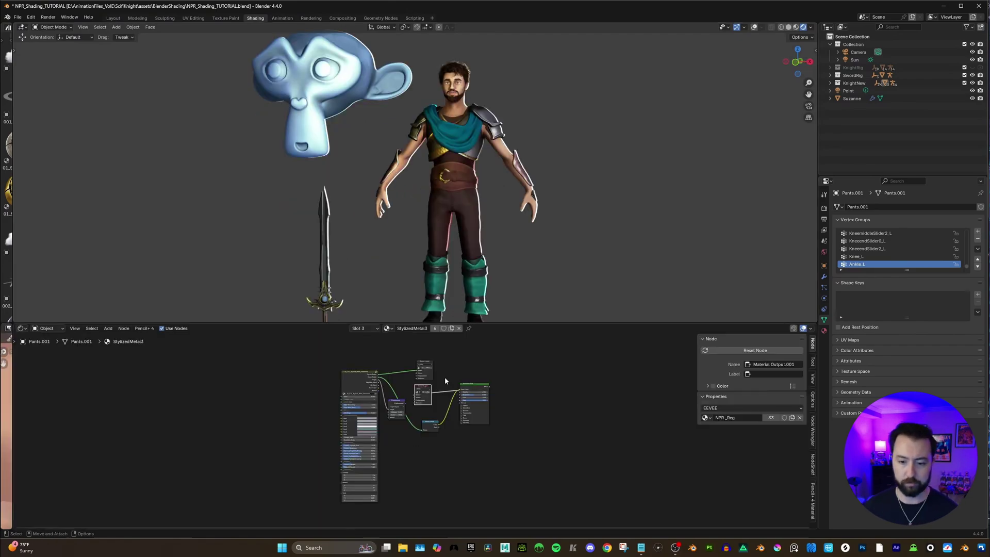
Select the knight's body and rearrange its BodySG image texture, Principled BSDF and Material Output nodes
{"action": "scroll", "coordinate": [445, 377], "scroll_direction": "up", "scroll_amount": 5}
{"action": "middle_click_drag", "start_coordinate": [445, 377], "coordinate": [447, 310]}
{"action": "scroll", "coordinate": [450, 239], "scroll_direction": "up", "scroll_amount": 4}
{"action": "scroll", "coordinate": [360, 407], "scroll_direction": "up", "scroll_amount": 4}
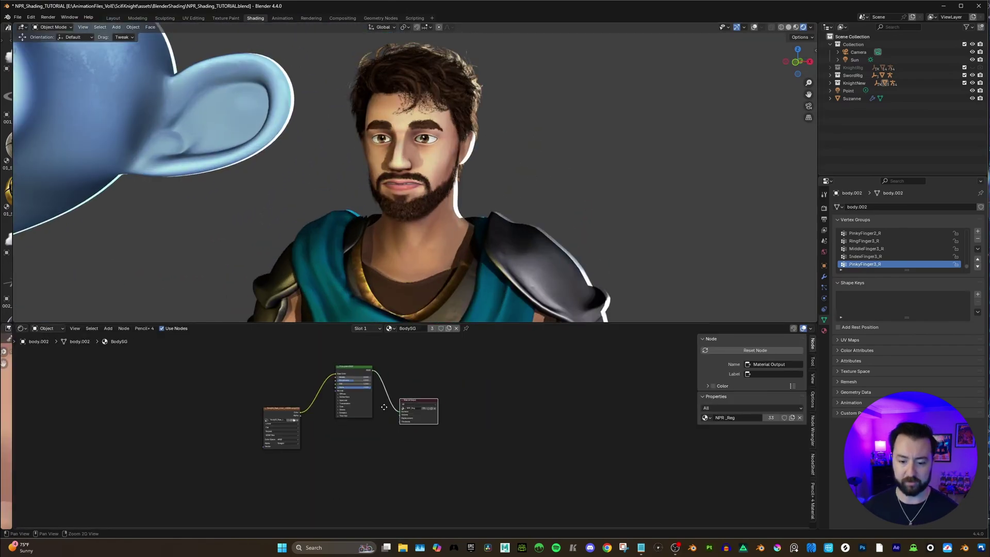
{"action": "left_click_drag", "start_coordinate": [234, 412], "coordinate": [236, 369]}
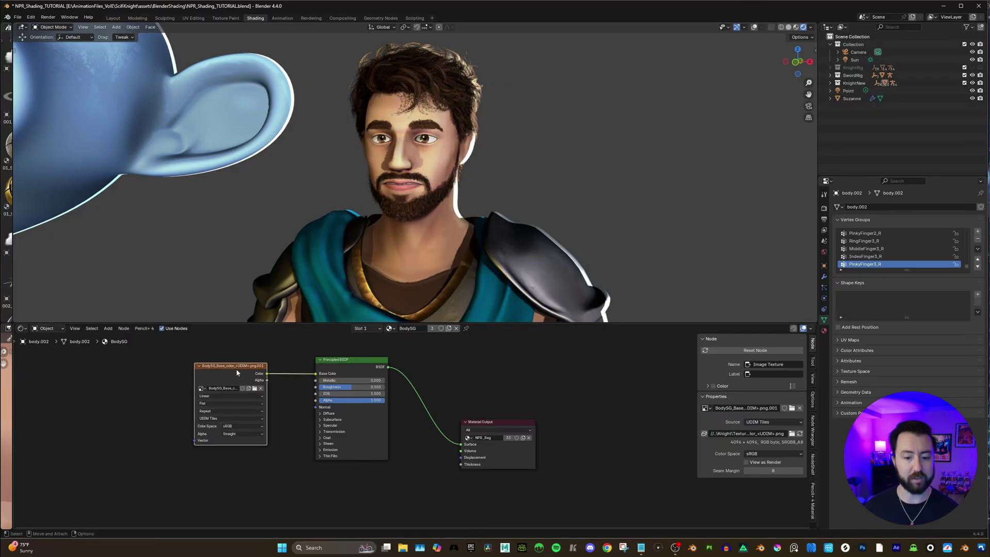
{"action": "left_click_drag", "start_coordinate": [351, 359], "coordinate": [345, 356]}
{"action": "left_click_drag", "start_coordinate": [479, 421], "coordinate": [438, 380]}
{"action": "scroll", "coordinate": [406, 398], "scroll_direction": "up", "scroll_amount": 4}
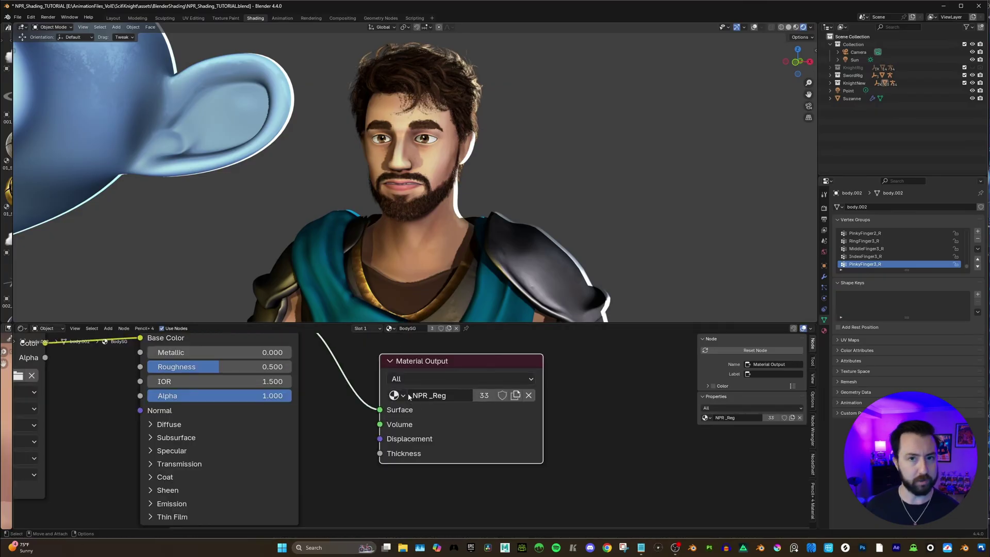
Unlink the NPR tree from the body's Material Output, inspect the knight without it, and reassign NPR _Reg
{"action": "left_click", "coordinate": [399, 396]}
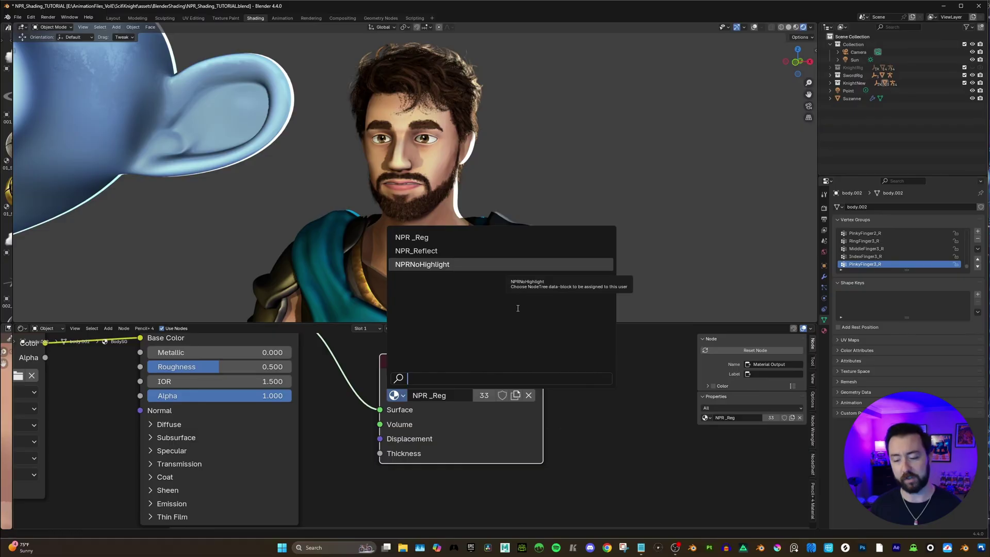
{"action": "left_click", "coordinate": [529, 395]}
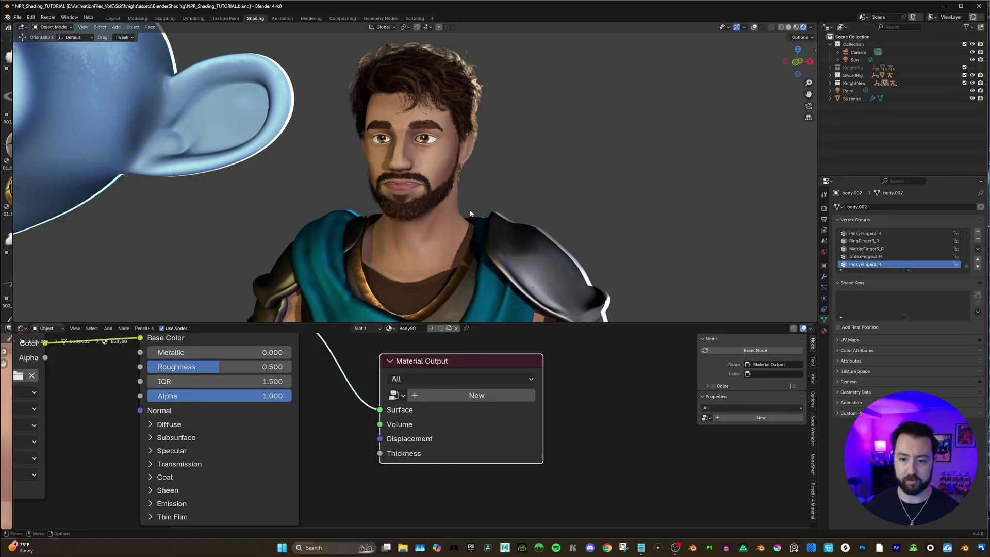
{"action": "middle_click_drag", "start_coordinate": [470, 213], "coordinate": [453, 198]}
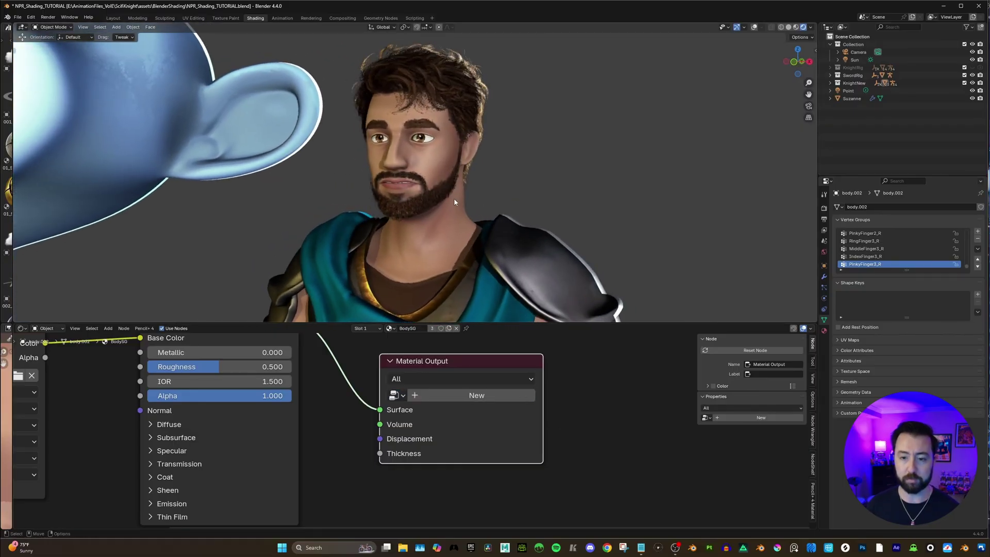
{"action": "scroll", "coordinate": [454, 195], "scroll_direction": "down", "scroll_amount": 5}
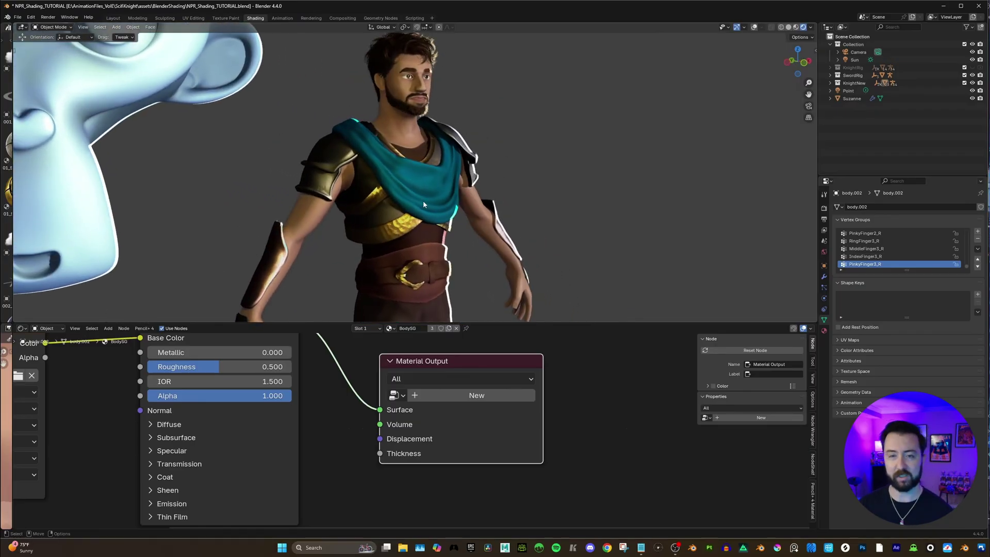
{"action": "left_click", "coordinate": [395, 395]}
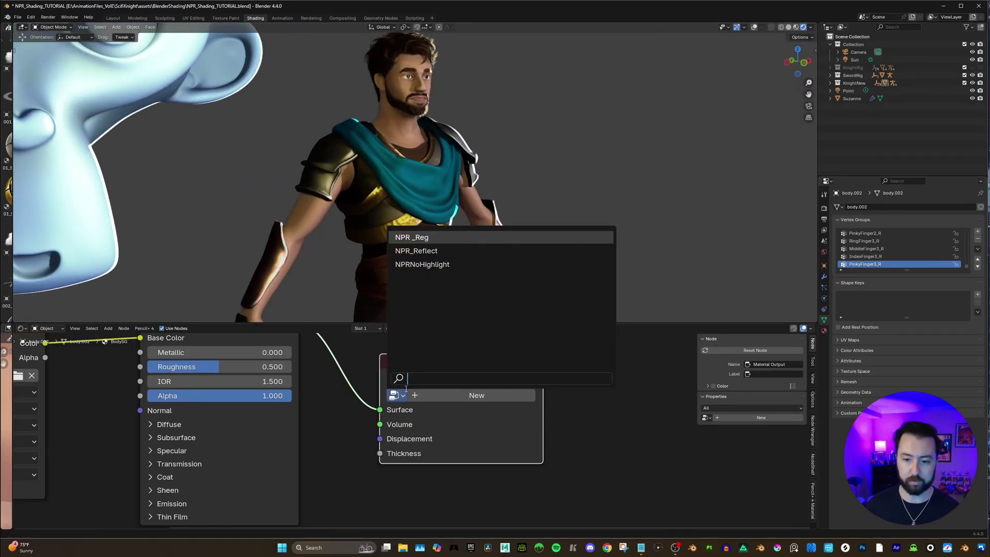
{"action": "left_click", "coordinate": [420, 238]}
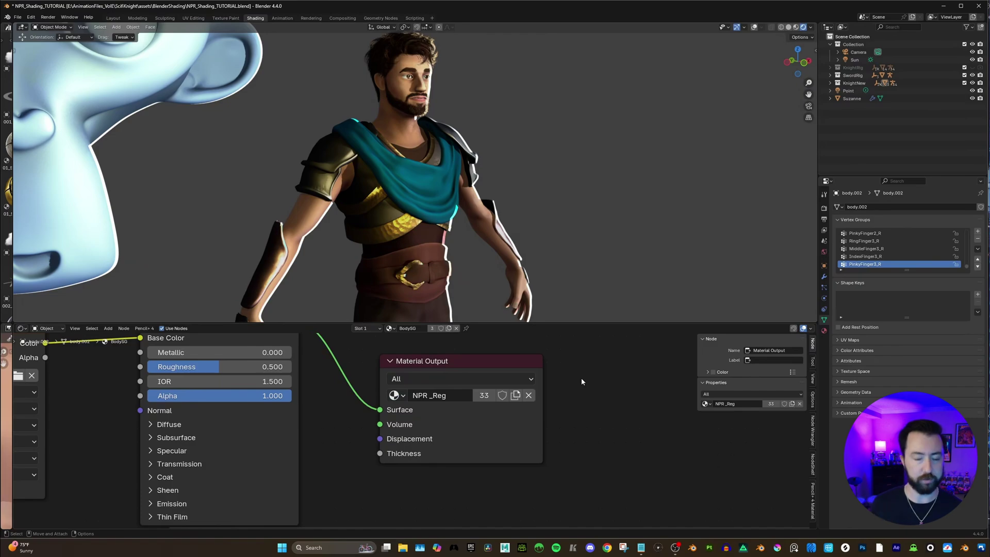
Enter the NPR _Reg node tree, enlarge the node editor and frame all of its nodes
{"action": "key", "text": "Home"}
{"action": "key", "text": "Tab"}
{"action": "left_click_drag", "start_coordinate": [454, 324], "coordinate": [443, 213]}
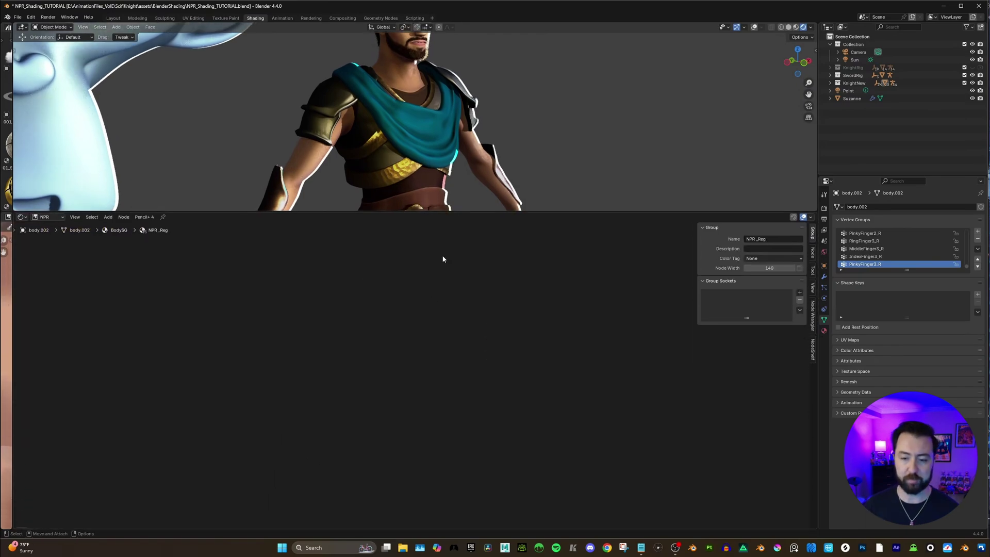
{"action": "key", "text": "Home"}
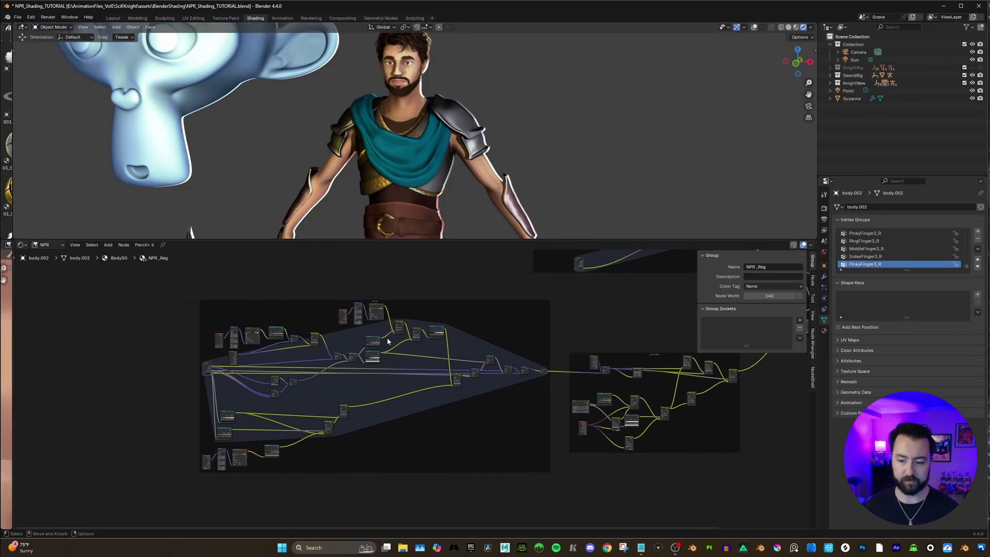
Connect the For Each Light zone's output directly to the NPR Output and inspect the light shading on the models
{"action": "scroll", "coordinate": [388, 342], "scroll_direction": "up", "scroll_amount": 3}
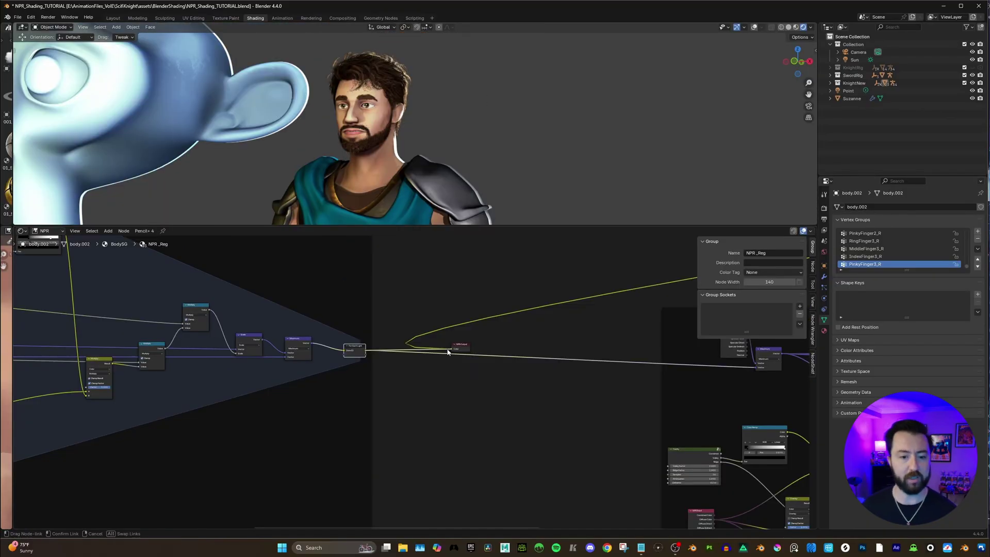
{"action": "left_click_drag", "start_coordinate": [455, 350], "coordinate": [456, 349]}
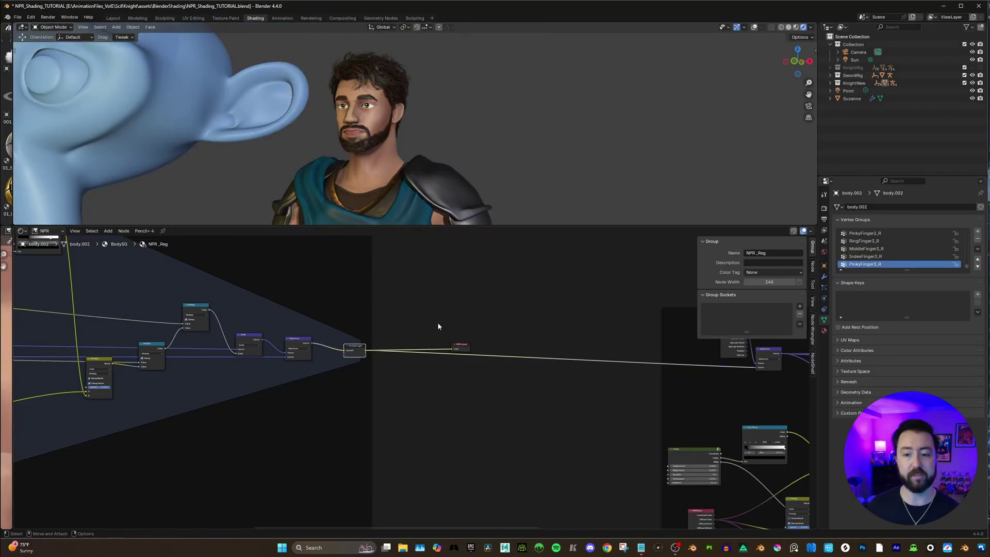
{"action": "mouse_move", "coordinate": [438, 111]}
{"action": "middle_mouse_down"}
{"action": "mouse_move", "coordinate": [465, 115]}
{"action": "mouse_move", "coordinate": [412, 150]}
{"action": "mouse_move", "coordinate": [409, 120]}
{"action": "middle_mouse_up"}
{"action": "scroll", "coordinate": [413, 150], "scroll_direction": "up", "scroll_amount": 8}
{"action": "scroll", "coordinate": [426, 164], "scroll_direction": "down", "scroll_amount": 8}
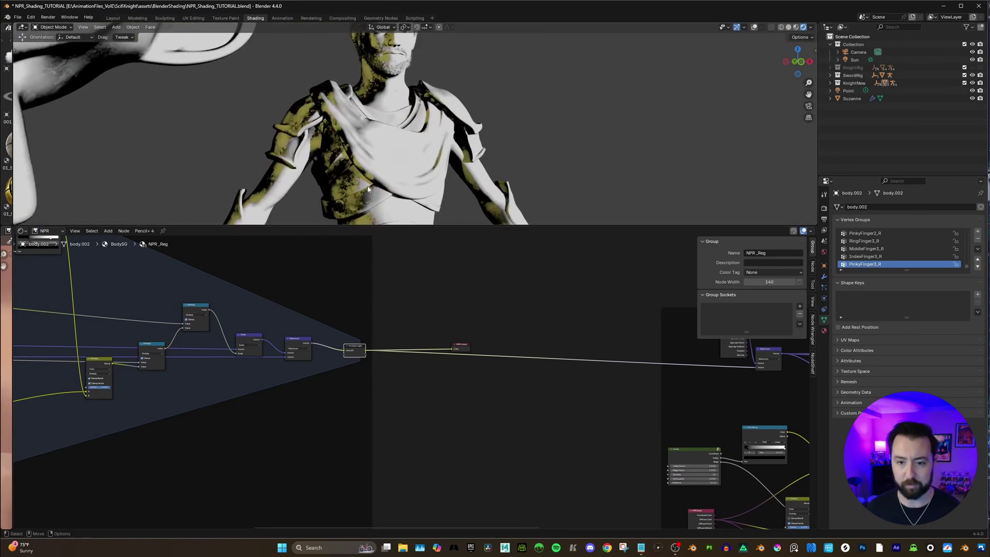
Duplicate the yellow point light and place the copy beside the knight's silver shoulder armour
{"action": "left_click", "coordinate": [848, 91]}
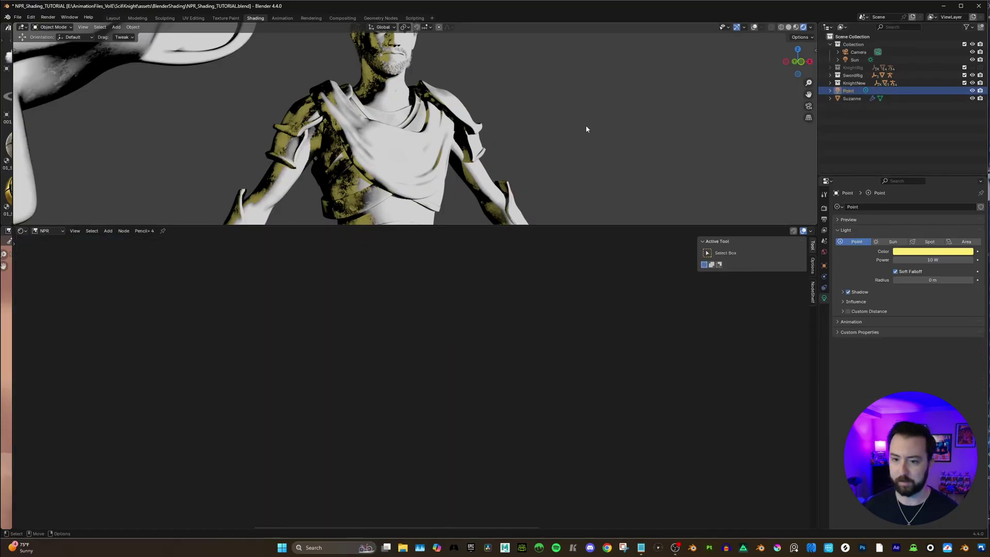
{"action": "scroll", "coordinate": [464, 137], "scroll_direction": "down", "scroll_amount": 10}
{"action": "key", "text": "shift+d"}
{"action": "left_click", "coordinate": [516, 120]}
{"action": "scroll", "coordinate": [567, 145], "scroll_direction": "up", "scroll_amount": 6}
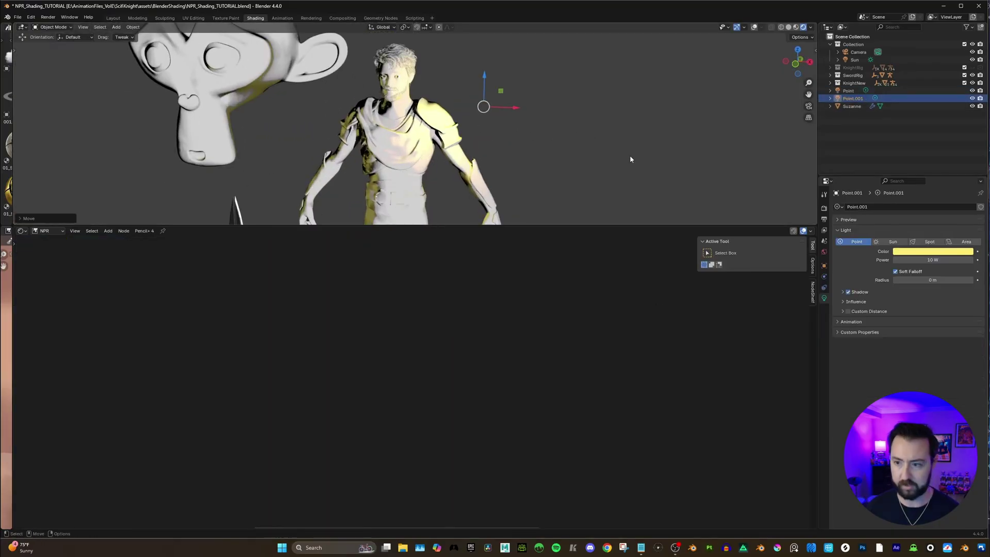
Change the duplicated point light's colour to blue and reposition it near the knight's shoulder
{"action": "left_click", "coordinate": [932, 251]}
{"action": "left_click", "coordinate": [935, 178]}
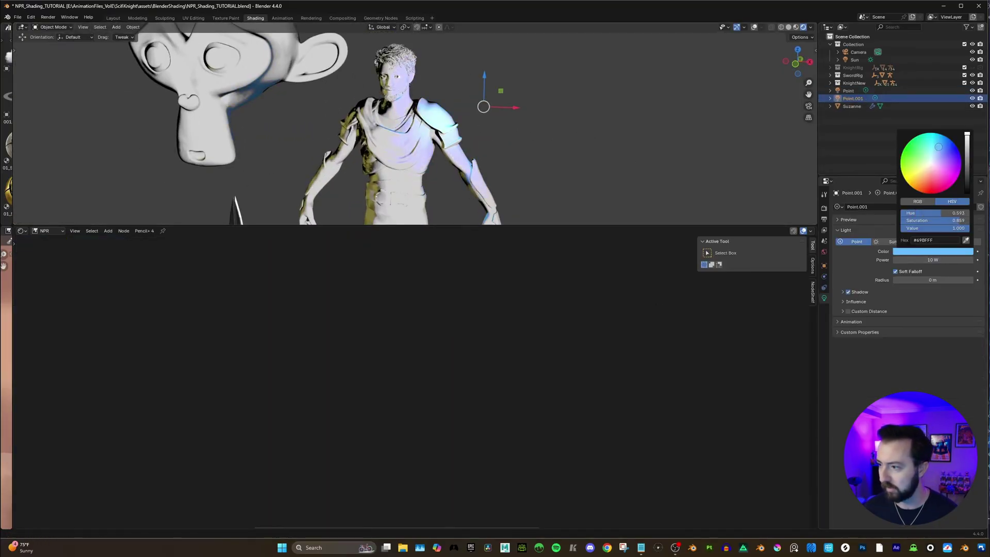
{"action": "scroll", "coordinate": [542, 143], "scroll_direction": "up", "scroll_amount": 2}
{"action": "key", "text": "g"}
{"action": "left_click", "coordinate": [469, 124]}
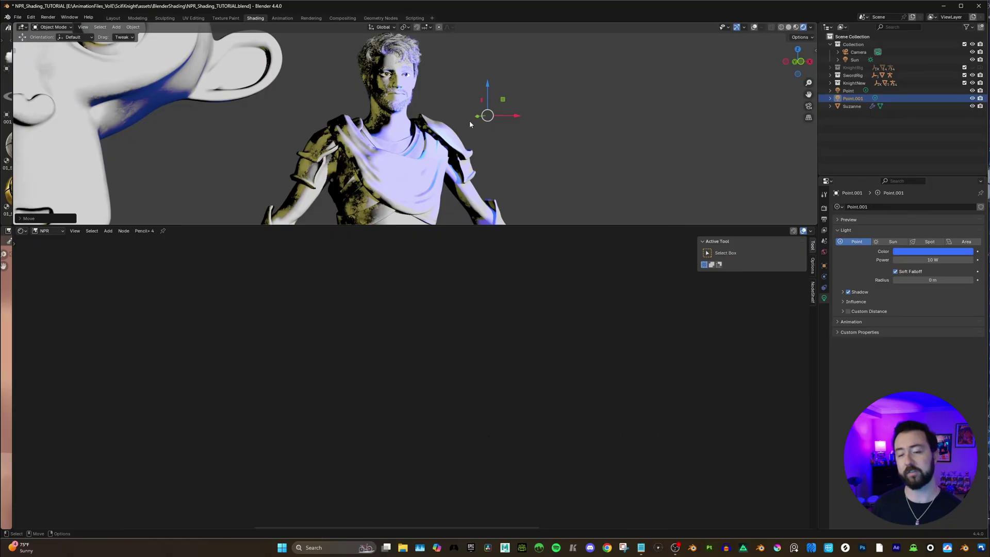
Reselect the knight's body and add a For Each Light zone above the existing nodes in the NPR tree
{"action": "left_click", "coordinate": [467, 154]}
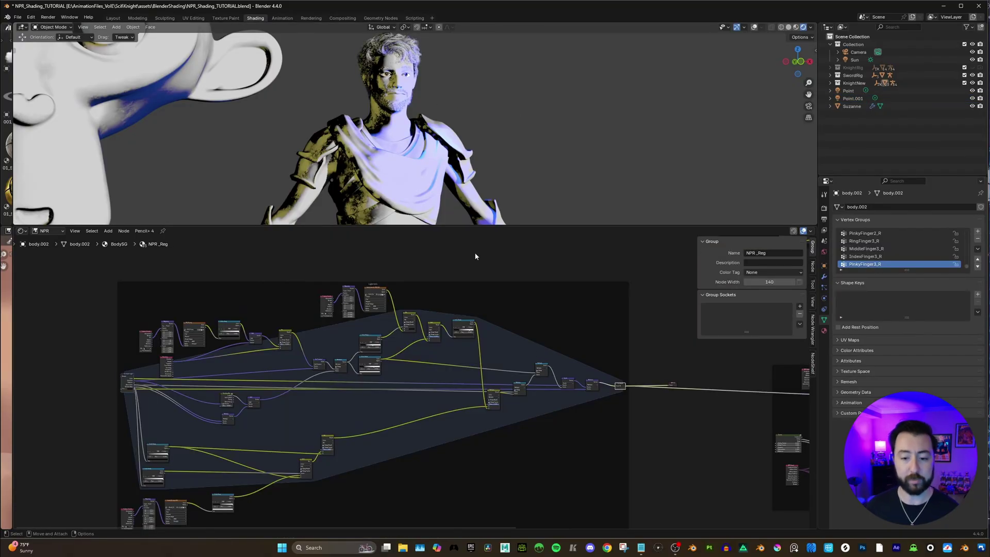
{"action": "scroll", "coordinate": [329, 360], "scroll_direction": "up", "scroll_amount": 4}
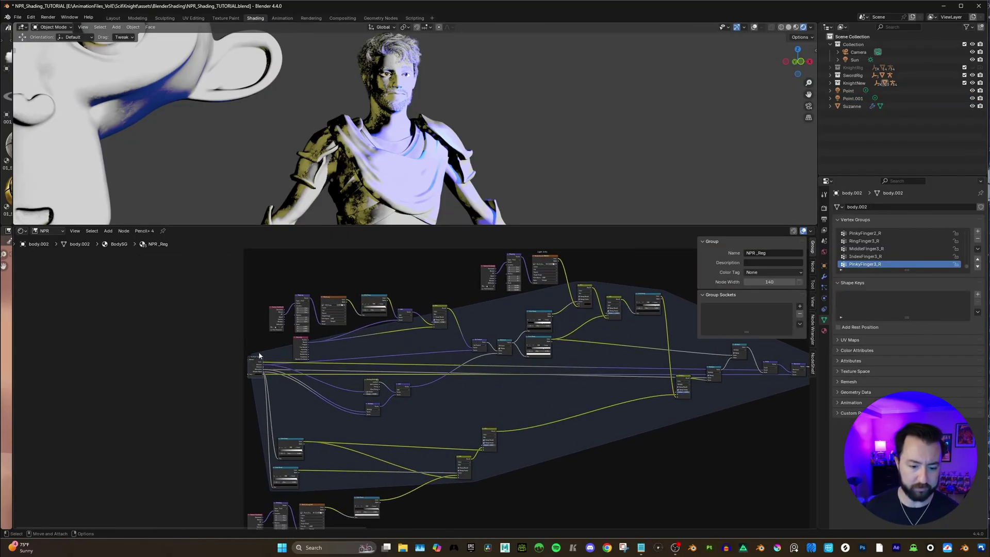
{"action": "scroll", "coordinate": [259, 352], "scroll_direction": "up", "scroll_amount": 2}
{"action": "scroll", "coordinate": [307, 311], "scroll_direction": "down", "scroll_amount": 5}
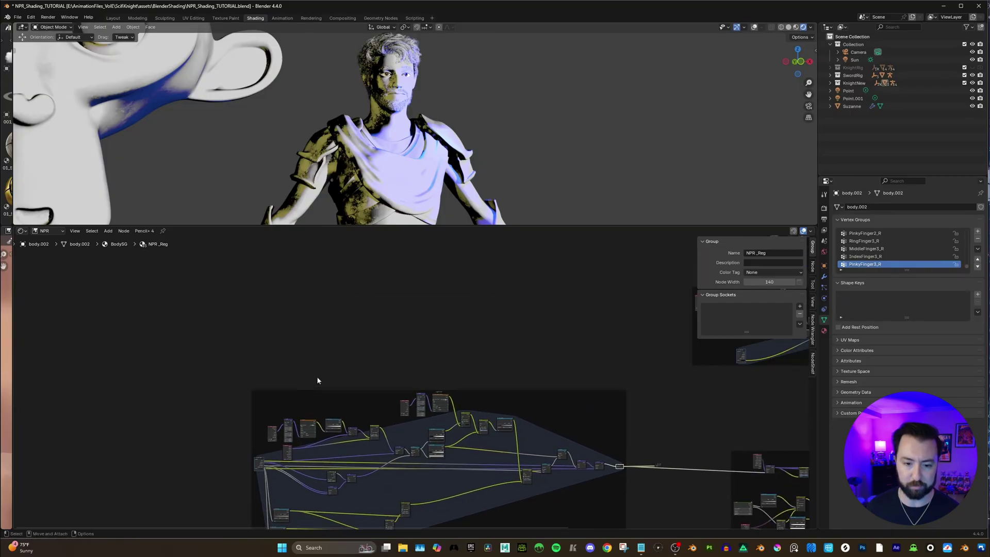
{"action": "left_click", "coordinate": [109, 230]}
{"action": "mouse_move", "coordinate": [135, 299]}
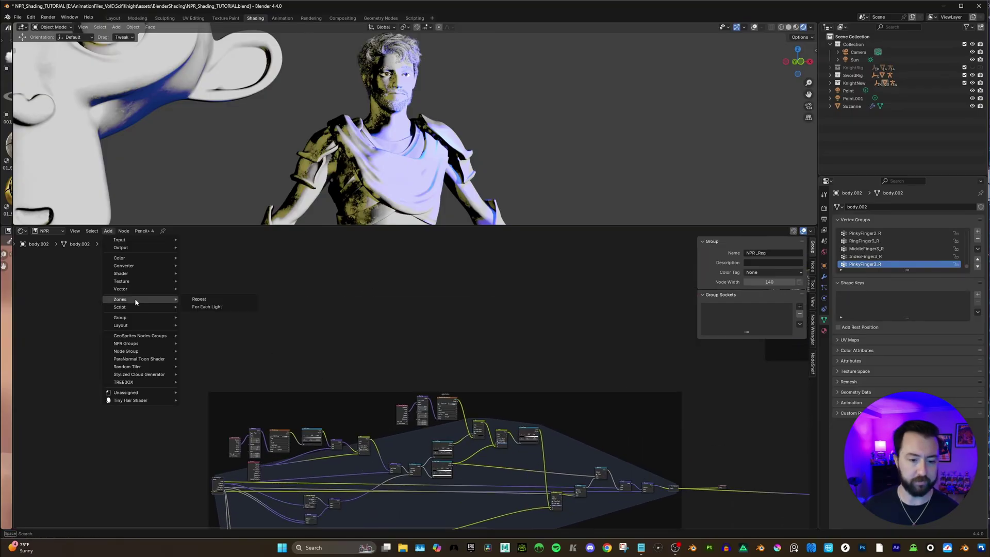
{"action": "left_click", "coordinate": [213, 307]}
{"action": "left_click", "coordinate": [253, 330]}
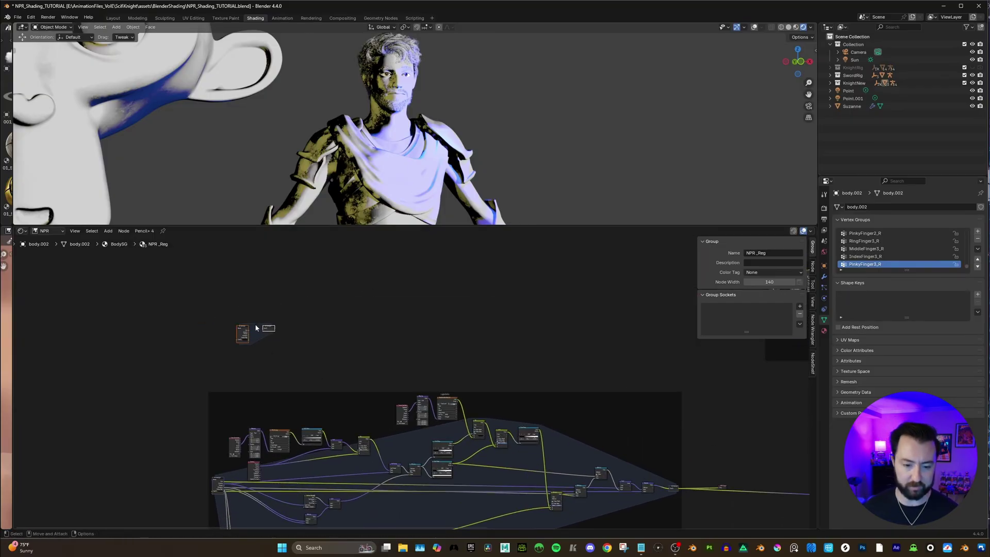
{"action": "scroll", "coordinate": [221, 302], "scroll_direction": "up", "scroll_amount": 4}
{"action": "scroll", "coordinate": [278, 320], "scroll_direction": "up", "scroll_amount": 2}
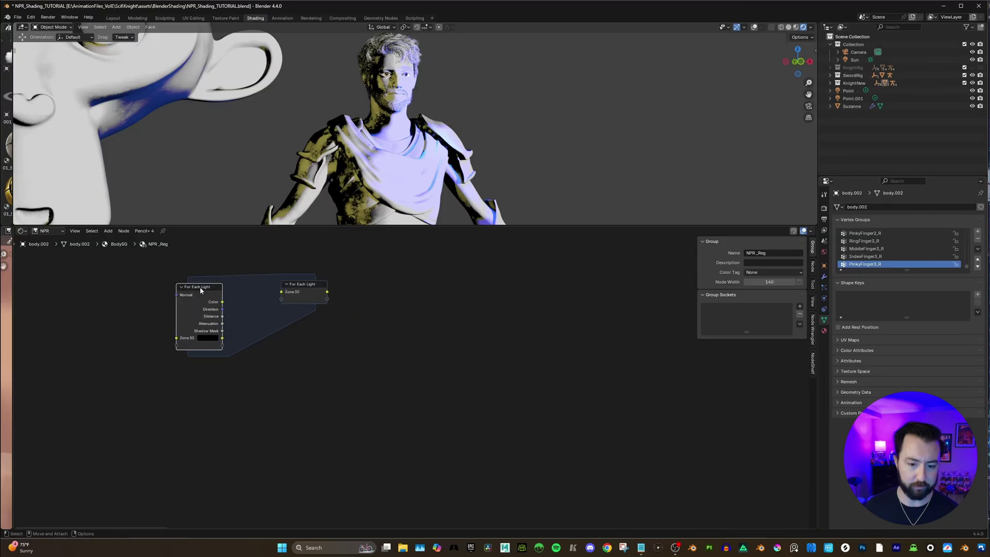
Spread the new For Each Light zone's input and output nodes farther apart
{"action": "left_click_drag", "start_coordinate": [310, 290], "coordinate": [450, 290]}
{"action": "left_click_drag", "start_coordinate": [198, 294], "coordinate": [183, 291]}
{"action": "left_click_drag", "start_coordinate": [442, 289], "coordinate": [449, 289]}
{"action": "scroll", "coordinate": [206, 297], "scroll_direction": "up", "scroll_amount": 1}
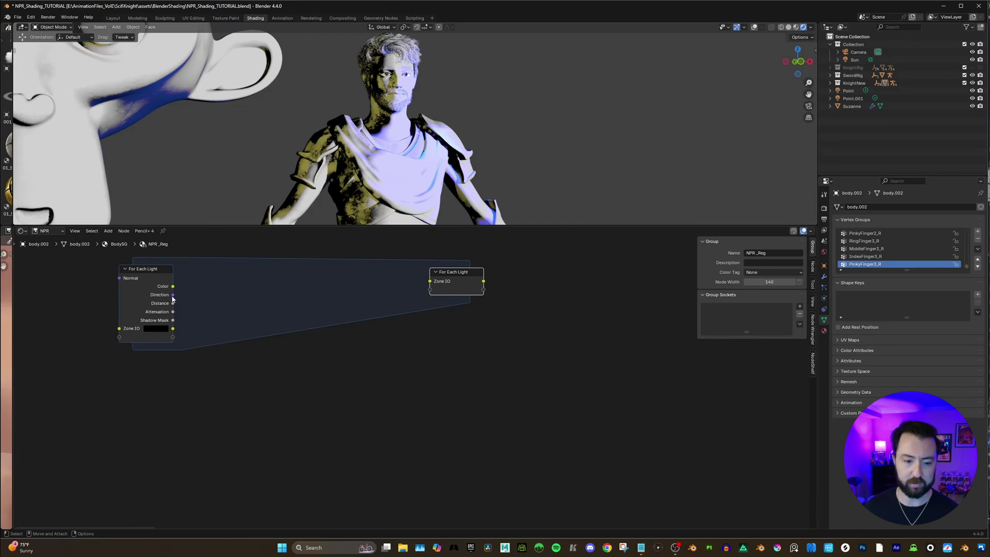
{"action": "scroll", "coordinate": [408, 336], "scroll_direction": "down", "scroll_amount": 5}
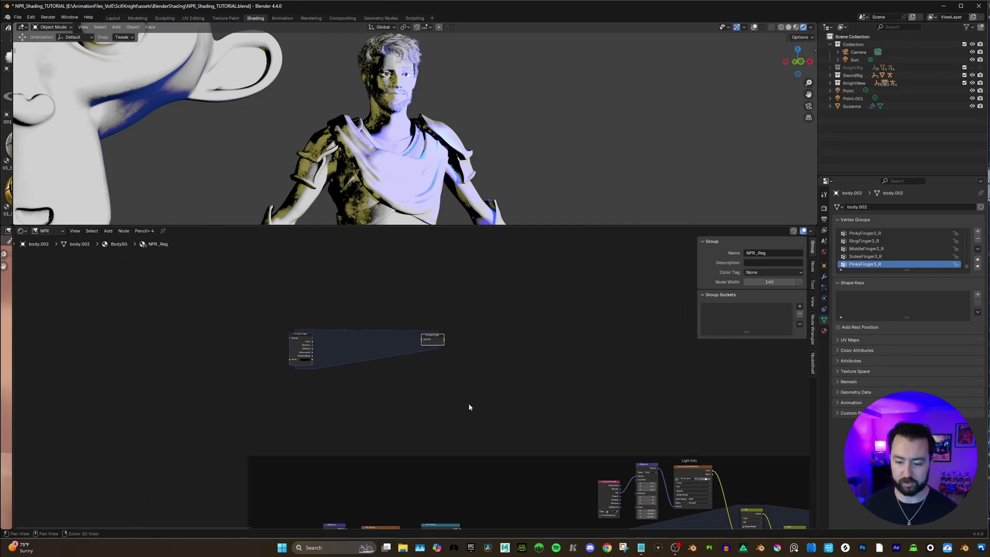
{"action": "scroll", "coordinate": [434, 483], "scroll_direction": "up", "scroll_amount": 5}
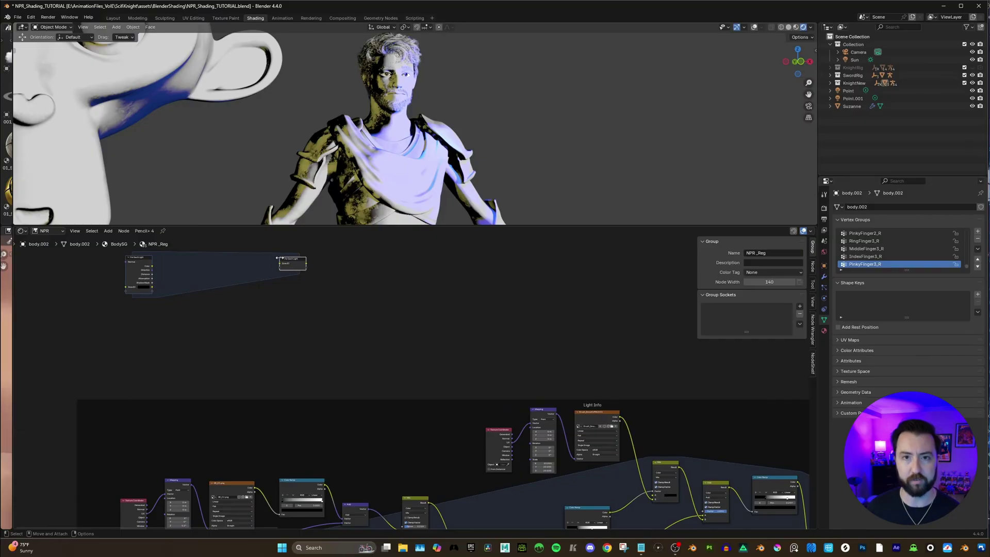
Select the texture, geometry and mix nodes that feed the Dot Product in the existing light zone
{"action": "scroll", "coordinate": [273, 279], "scroll_direction": "down", "scroll_amount": 5, "text": "shift"}
{"action": "left_click_drag", "start_coordinate": [206, 298], "coordinate": [535, 334]}
{"action": "middle_click_drag", "start_coordinate": [535, 331], "coordinate": [465, 317]}
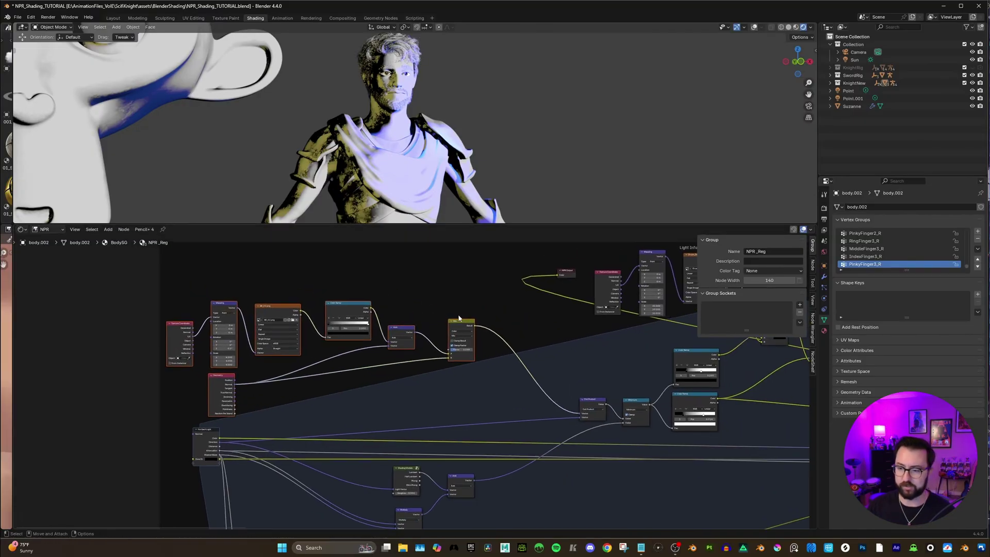
Nudge the Texture Coordinate and Mapping nodes of the SB_02.png texture chain slightly
{"action": "scroll", "coordinate": [248, 350], "scroll_direction": "up", "scroll_amount": 2}
{"action": "left_click_drag", "start_coordinate": [283, 283], "coordinate": [286, 282]}
{"action": "mouse_move", "coordinate": [13, 330]}
{"action": "left_mouse_down"}
{"action": "mouse_move", "coordinate": [239, 330]}
{"action": "mouse_move", "coordinate": [11, 329]}
{"action": "left_mouse_up"}
{"action": "scroll", "coordinate": [100, 331], "scroll_direction": "down", "scroll_amount": 3}
{"action": "scroll", "coordinate": [99, 331], "scroll_direction": "up", "scroll_amount": 3}
{"action": "left_click_drag", "start_coordinate": [103, 325], "coordinate": [96, 318]}
{"action": "left_click_drag", "start_coordinate": [182, 290], "coordinate": [175, 288]}
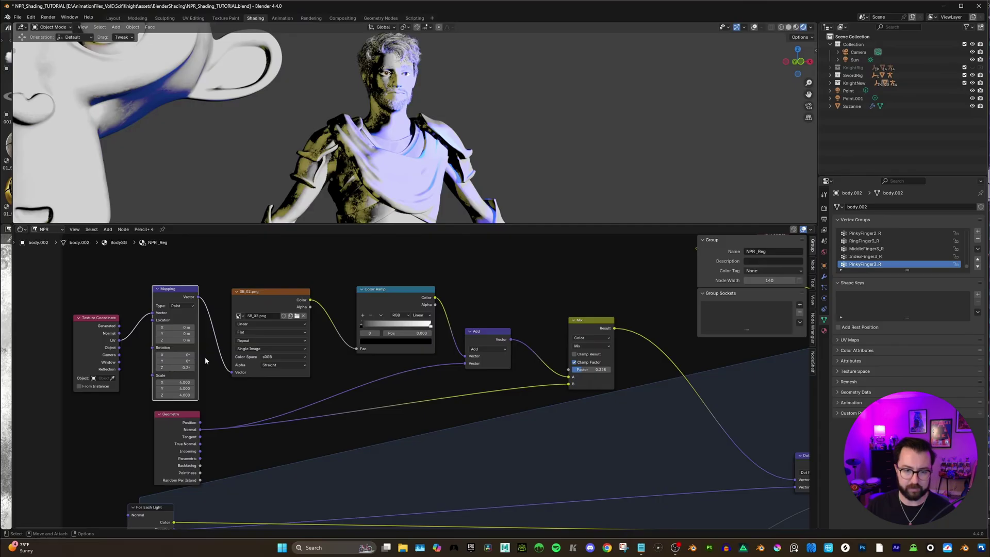
Connect the SB_02.png image texture's Color output to the NPR Output to preview the texture on the models
{"action": "scroll", "coordinate": [258, 359], "scroll_direction": "down", "scroll_amount": 3}
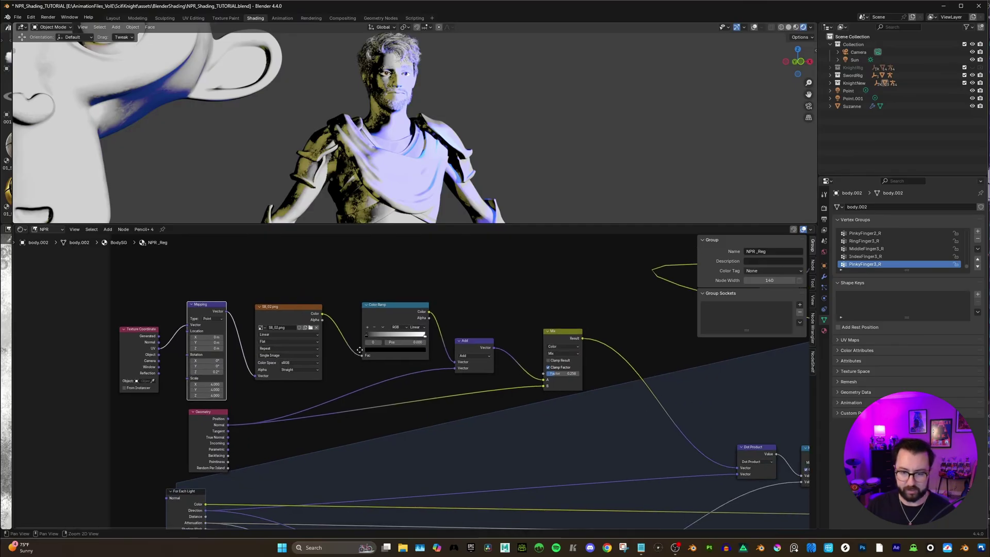
{"action": "middle_click_drag", "start_coordinate": [289, 340], "coordinate": [252, 351]}
{"action": "left_click_drag", "start_coordinate": [247, 349], "coordinate": [576, 308]}
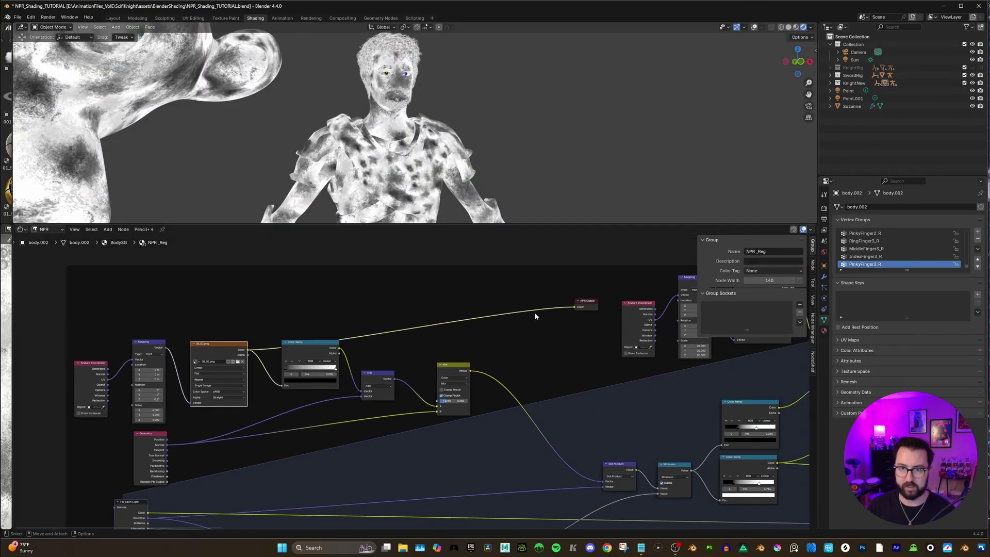
Connect the Color output of the SB_02.png chain's Color Ramp to the NPR Output to preview it on the models
{"action": "scroll", "coordinate": [417, 374], "scroll_direction": "up", "scroll_amount": 1}
{"action": "left_click_drag", "start_coordinate": [304, 342], "coordinate": [588, 300]}
{"action": "scroll", "coordinate": [411, 324], "scroll_direction": "up", "scroll_amount": 1}
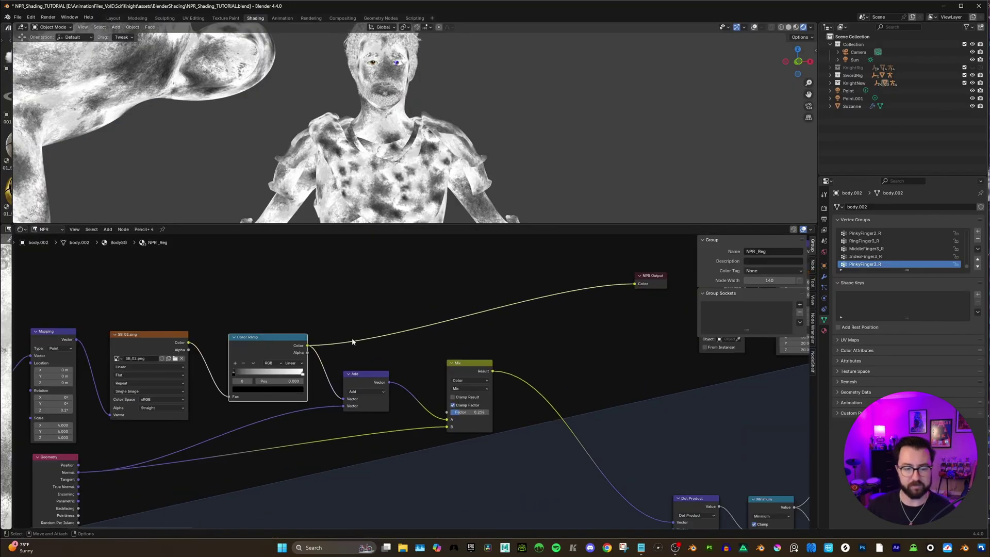
Try tightening the black and white stops of the previewed Color Ramp for higher contrast, and undo the changes
{"action": "left_click_drag", "start_coordinate": [243, 375], "coordinate": [283, 375]}
{"action": "key", "text": "ctrl+z"}
{"action": "key", "text": "ctrl+z"}
{"action": "key", "text": "ctrl+z"}
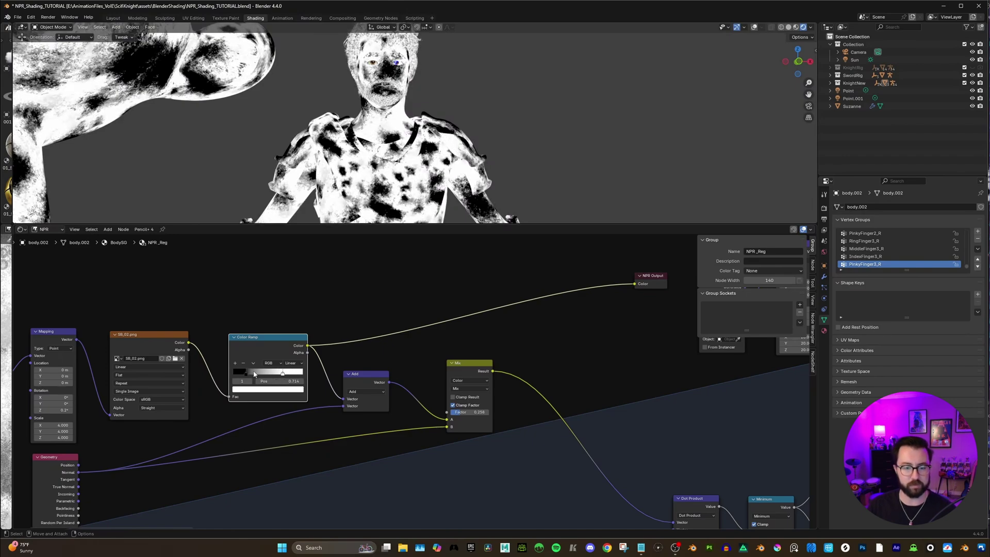
Nudge the Color Ramp and vector Add nodes of the SB_02.png chain slightly
{"action": "scroll", "coordinate": [302, 359], "scroll_direction": "down", "scroll_amount": 3}
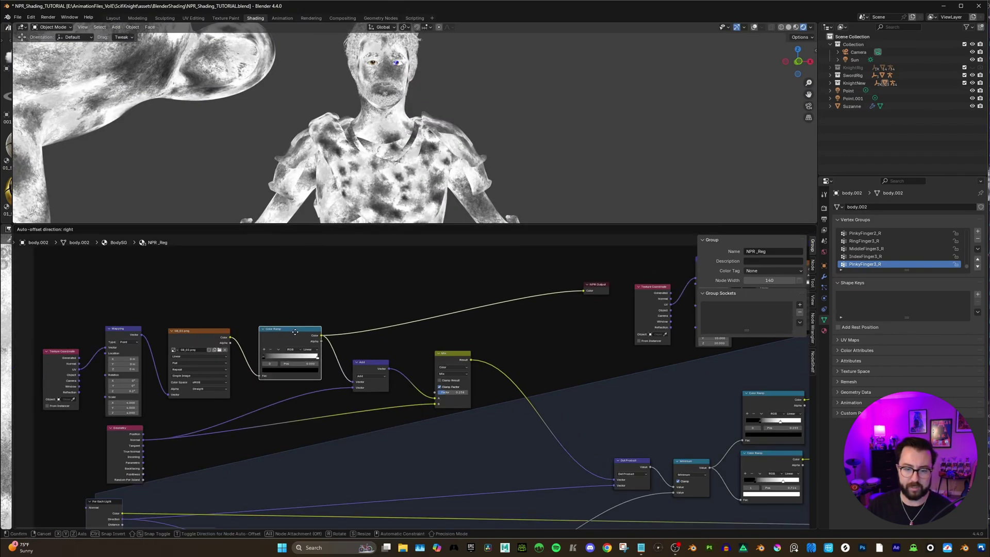
{"action": "left_click_drag", "start_coordinate": [376, 362], "coordinate": [371, 359]}
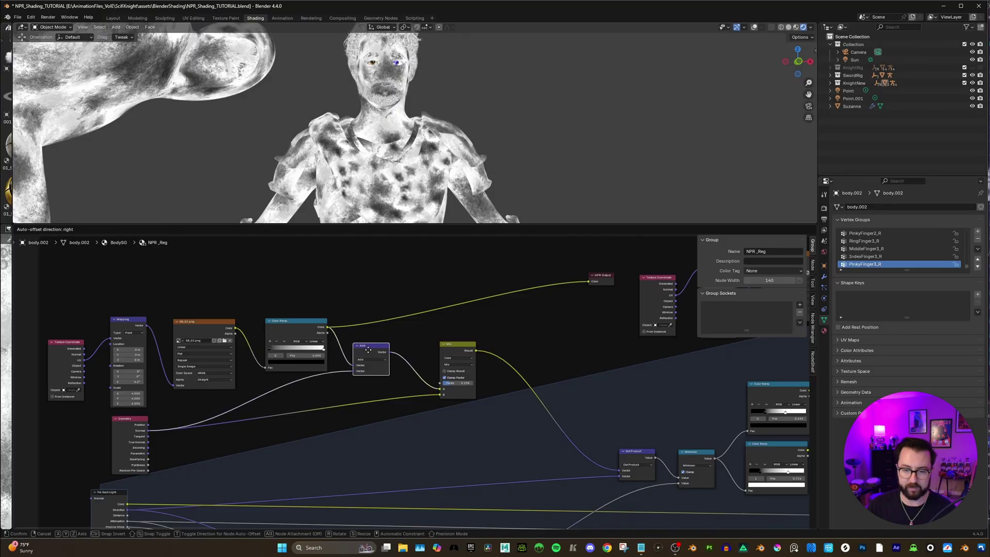
{"action": "middle_click_drag", "start_coordinate": [150, 435], "coordinate": [153, 429]}
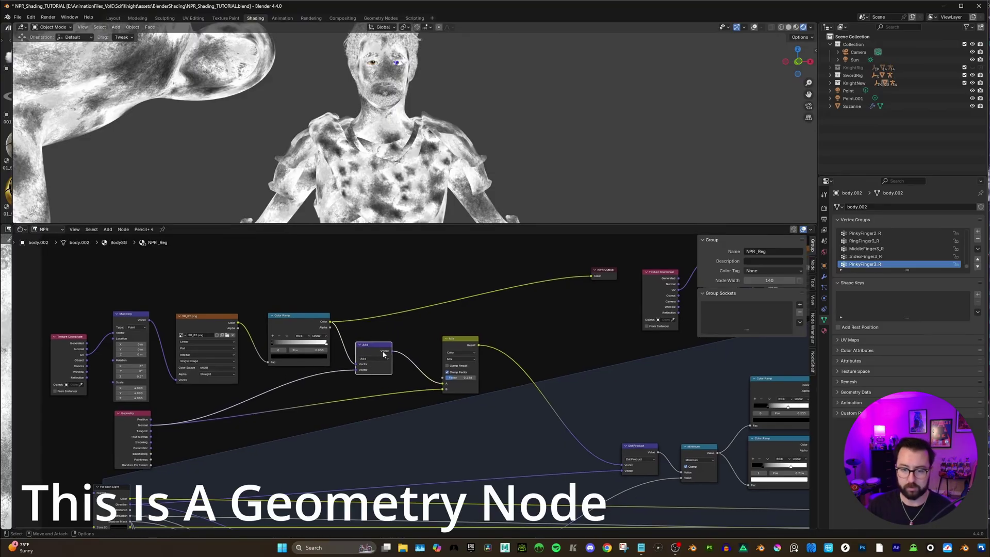
Add a Vector Math node above the texture chain as a demonstration and delete it
{"action": "middle_click_drag", "start_coordinate": [383, 354], "coordinate": [414, 340]}
{"action": "key", "text": "shift+a"}
{"action": "type", "text": "vec"}
{"action": "left_click", "coordinate": [451, 307]}
{"action": "left_click", "coordinate": [410, 366]}
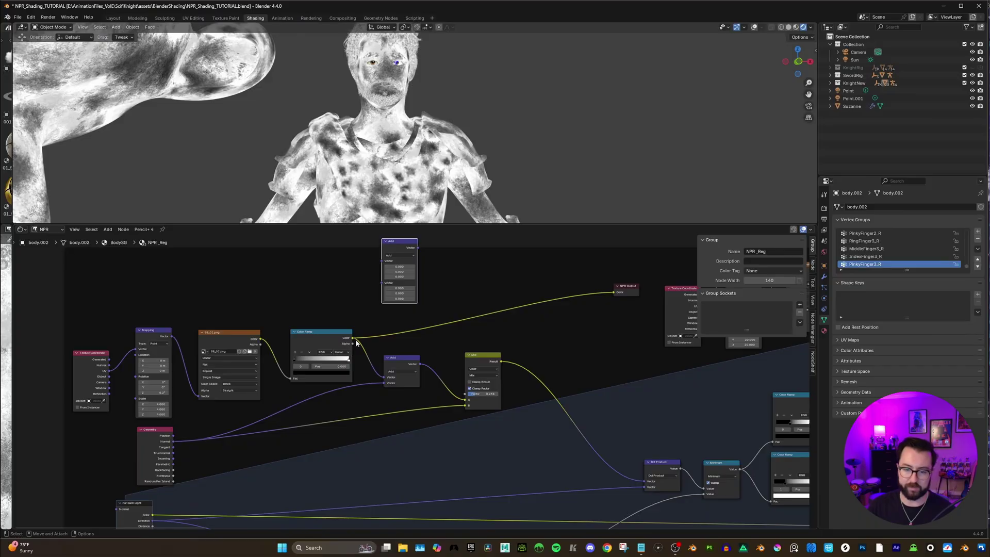
{"action": "key", "text": "x"}
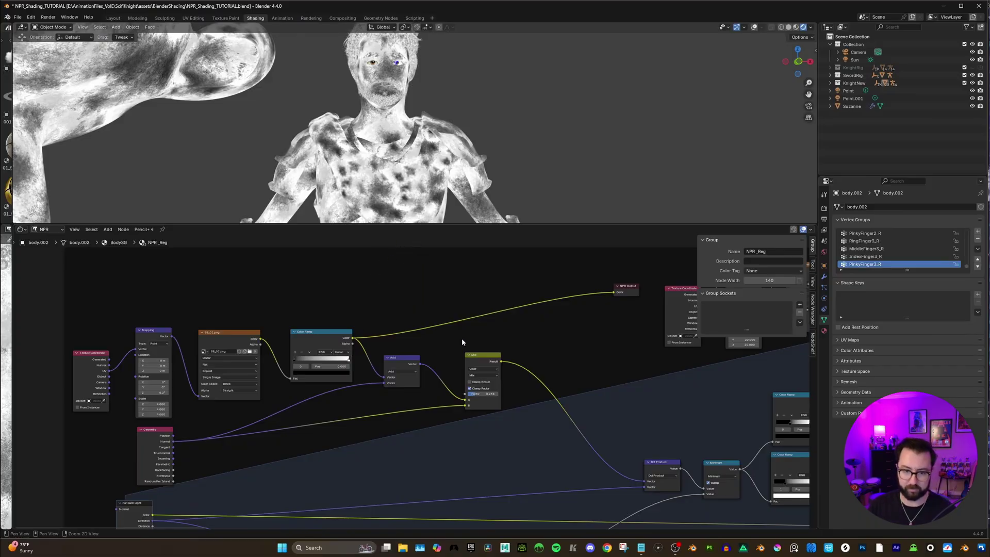
Connect the Vector output of the Add node following the Color Ramp to the NPR Output to preview the combined normals
{"action": "middle_click_drag", "start_coordinate": [462, 341], "coordinate": [454, 320]}
{"action": "left_click_drag", "start_coordinate": [410, 342], "coordinate": [606, 270]}
{"action": "mouse_move", "coordinate": [464, 170]}
{"action": "middle_mouse_down"}
{"action": "mouse_move", "coordinate": [504, 129]}
{"action": "mouse_move", "coordinate": [472, 124]}
{"action": "mouse_move", "coordinate": [467, 139]}
{"action": "middle_mouse_up"}
{"action": "scroll", "coordinate": [438, 356], "scroll_direction": "up", "scroll_amount": 1}
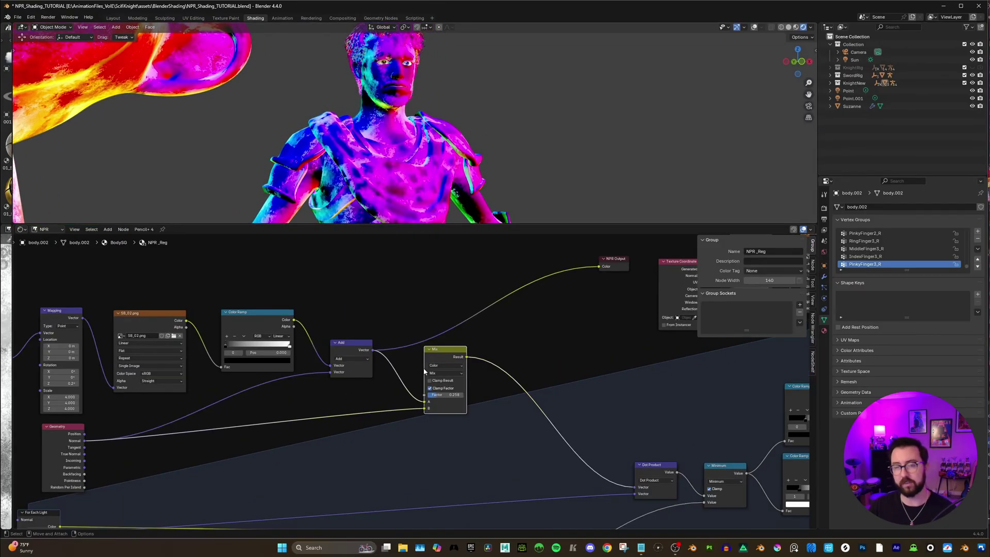
Connect the Mix node's Result to the NPR Output to preview the mix of textured and plain normals
{"action": "middle_click_drag", "start_coordinate": [423, 370], "coordinate": [371, 398]}
{"action": "left_click_drag", "start_coordinate": [413, 384], "coordinate": [536, 296]}
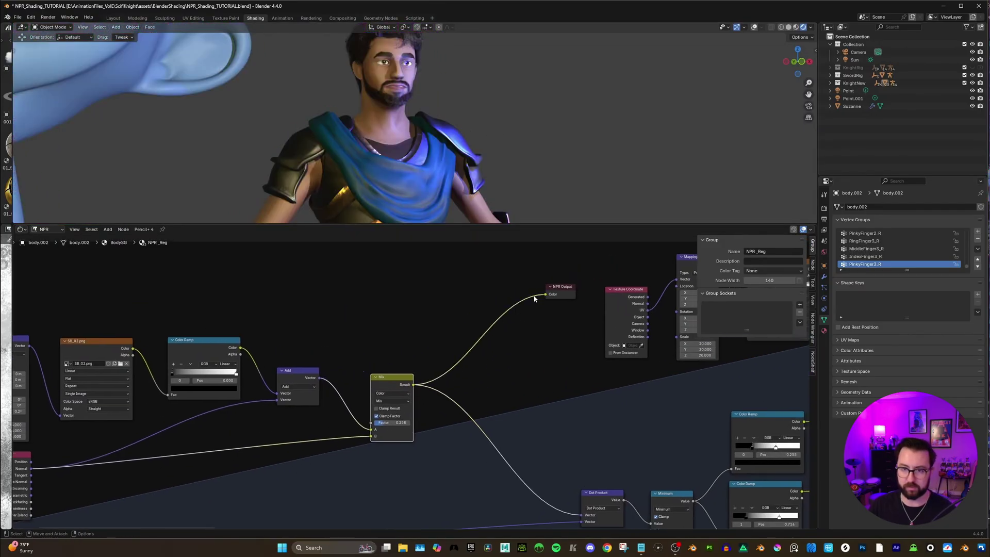
{"action": "middle_click_drag", "start_coordinate": [534, 298], "coordinate": [632, 248]}
Try the Mix node's Factor at 0.000 and set it to 0.225
{"action": "scroll", "coordinate": [453, 343], "scroll_direction": "up", "scroll_amount": 1}
{"action": "mouse_move", "coordinate": [530, 382]}
{"action": "left_mouse_down"}
{"action": "mouse_move", "coordinate": [562, 382]}
{"action": "mouse_move", "coordinate": [518, 385]}
{"action": "left_mouse_up"}
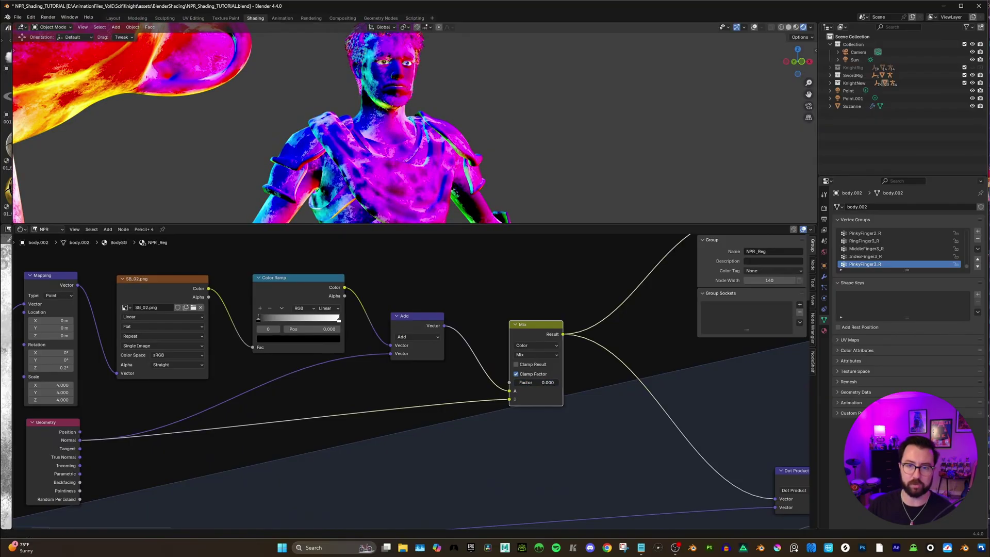
{"action": "middle_click_drag", "start_coordinate": [475, 382], "coordinate": [398, 381]}
{"action": "left_click_drag", "start_coordinate": [459, 377], "coordinate": [444, 379]}
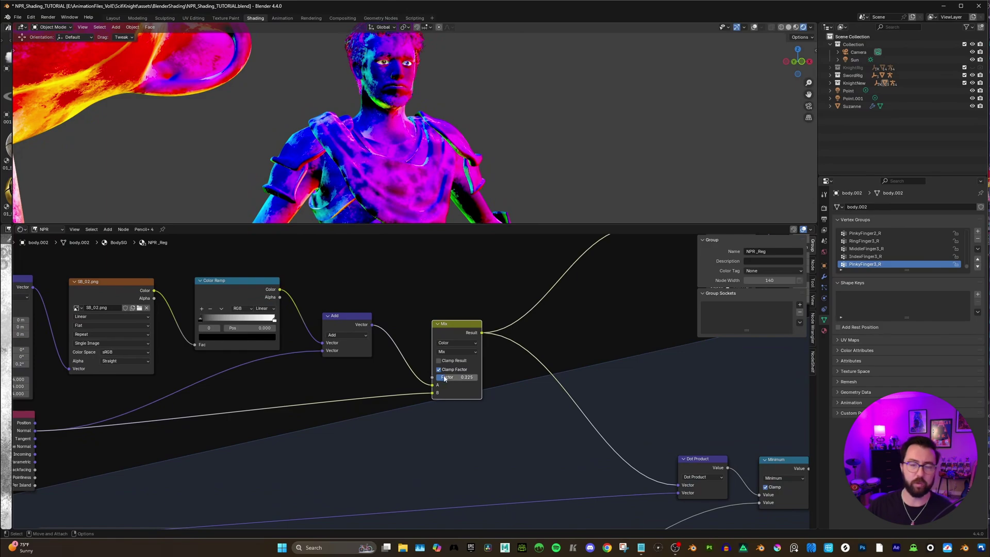
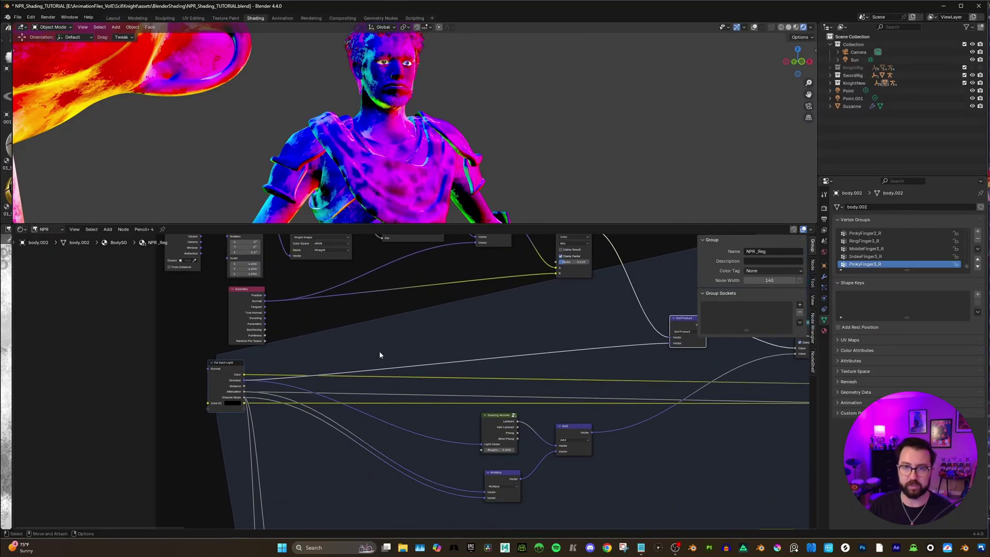
Try to preview the Dot Product by connecting its Value directly to the NPR Output
{"action": "middle_click_drag", "start_coordinate": [525, 332], "coordinate": [450, 444]}
{"action": "left_click_drag", "start_coordinate": [451, 437], "coordinate": [450, 290]}
{"action": "middle_click_drag", "start_coordinate": [432, 145], "coordinate": [419, 156]}
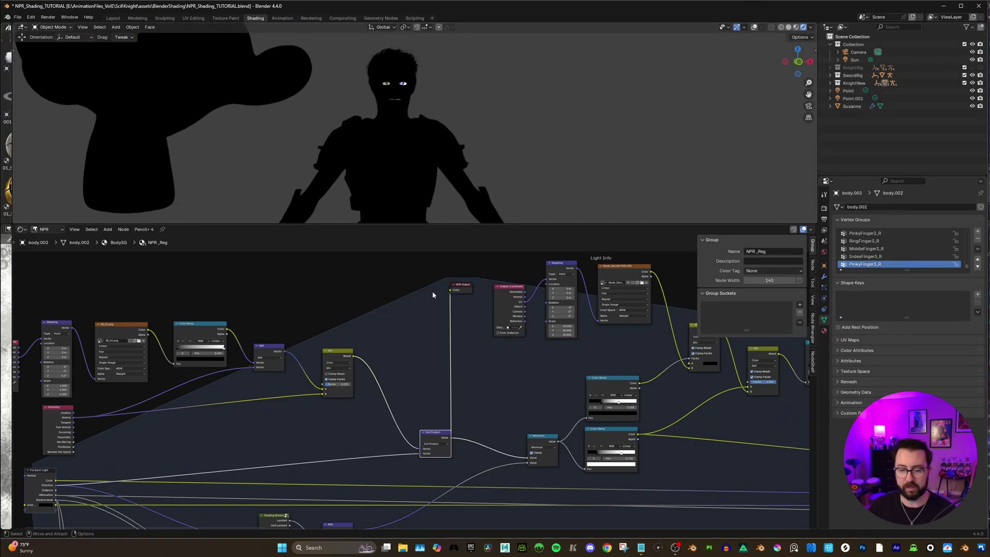
Route the Dot Product's Value into the For Each Light output node and connect that node to the NPR Output beside it
{"action": "scroll", "coordinate": [419, 377], "scroll_direction": "down", "scroll_amount": 3}
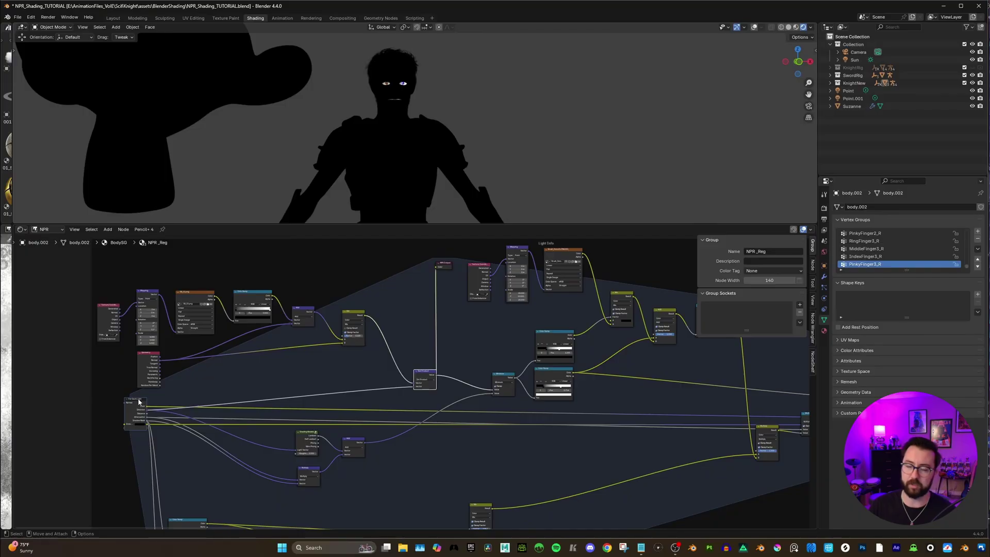
{"action": "scroll", "coordinate": [486, 341], "scroll_direction": "down", "scroll_amount": 3}
{"action": "scroll", "coordinate": [523, 388], "scroll_direction": "up", "scroll_amount": 3}
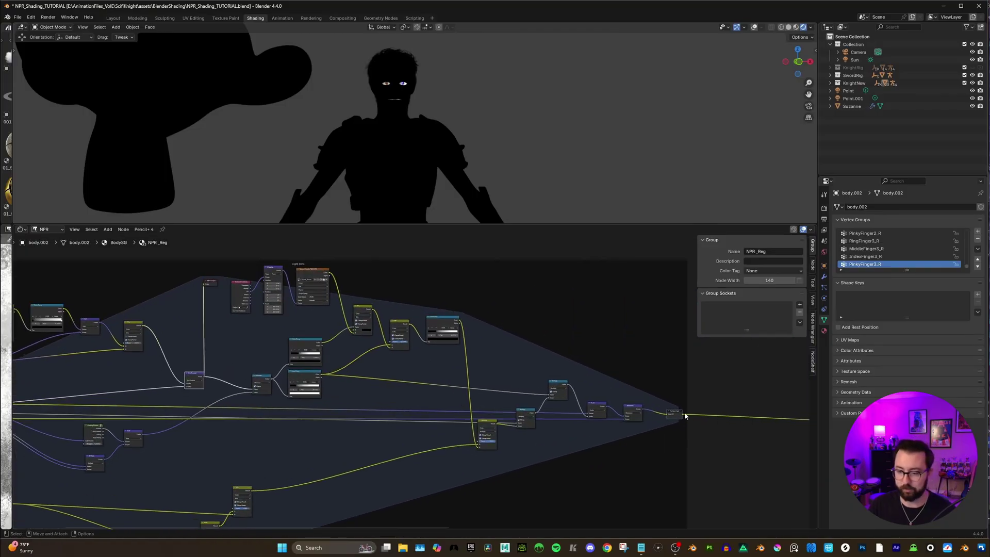
{"action": "left_click_drag", "start_coordinate": [677, 414], "coordinate": [645, 355]}
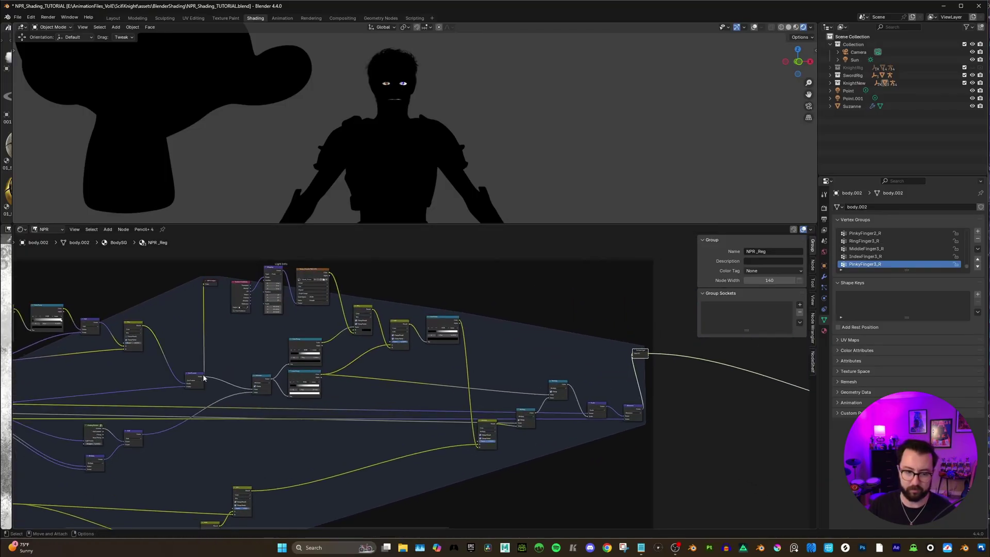
{"action": "left_click_drag", "start_coordinate": [206, 380], "coordinate": [615, 348]}
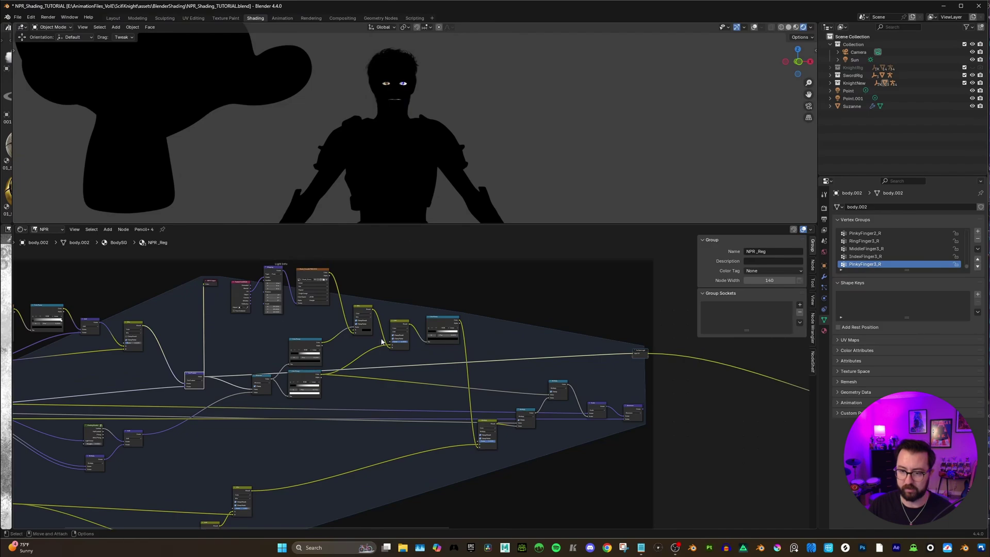
{"action": "left_click_drag", "start_coordinate": [213, 284], "coordinate": [681, 326]}
{"action": "middle_click_drag", "start_coordinate": [466, 116], "coordinate": [413, 147]}
{"action": "scroll", "coordinate": [396, 159], "scroll_direction": "up", "scroll_amount": 5}
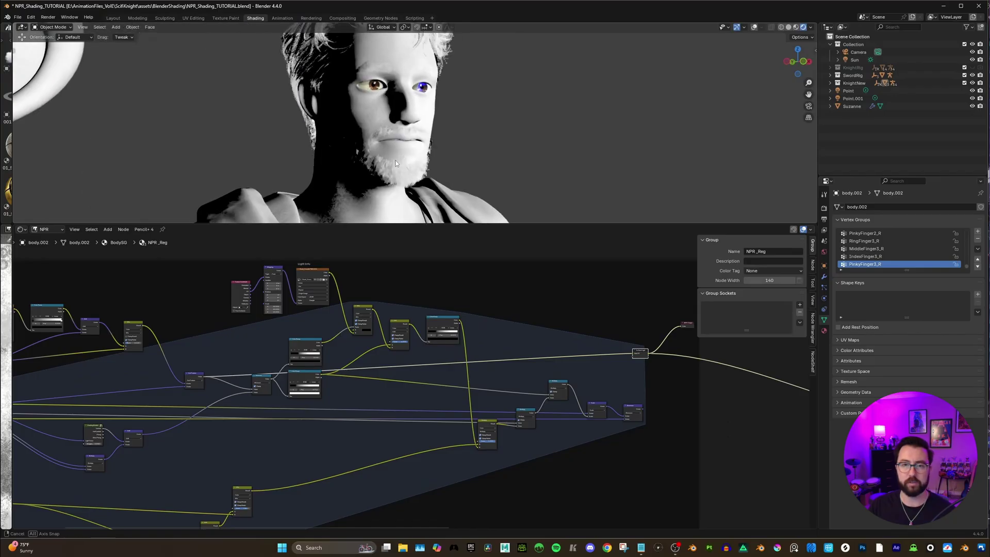
Set the Mix node's Factor to 0.000 and adjust the SB_02.png chain's Color Ramp to compare the shading
{"action": "scroll", "coordinate": [335, 364], "scroll_direction": "up", "scroll_amount": 6}
{"action": "scroll", "coordinate": [336, 363], "scroll_direction": "up", "scroll_amount": 3}
{"action": "left_click_drag", "start_coordinate": [384, 367], "coordinate": [356, 367]}
{"action": "scroll", "coordinate": [461, 153], "scroll_direction": "up", "scroll_amount": 4}
{"action": "middle_click_drag", "start_coordinate": [461, 153], "coordinate": [391, 143]}
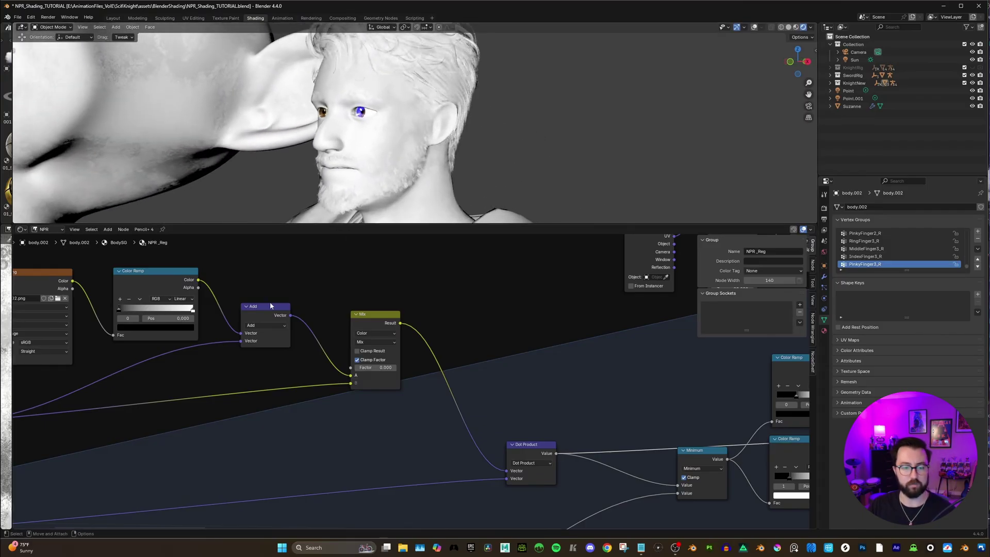
{"action": "middle_click_drag", "start_coordinate": [193, 312], "coordinate": [273, 329]}
{"action": "mouse_move", "coordinate": [242, 326]}
{"action": "left_mouse_down"}
{"action": "mouse_move", "coordinate": [279, 325]}
{"action": "mouse_move", "coordinate": [220, 328]}
{"action": "mouse_move", "coordinate": [481, 244]}
{"action": "left_mouse_up"}
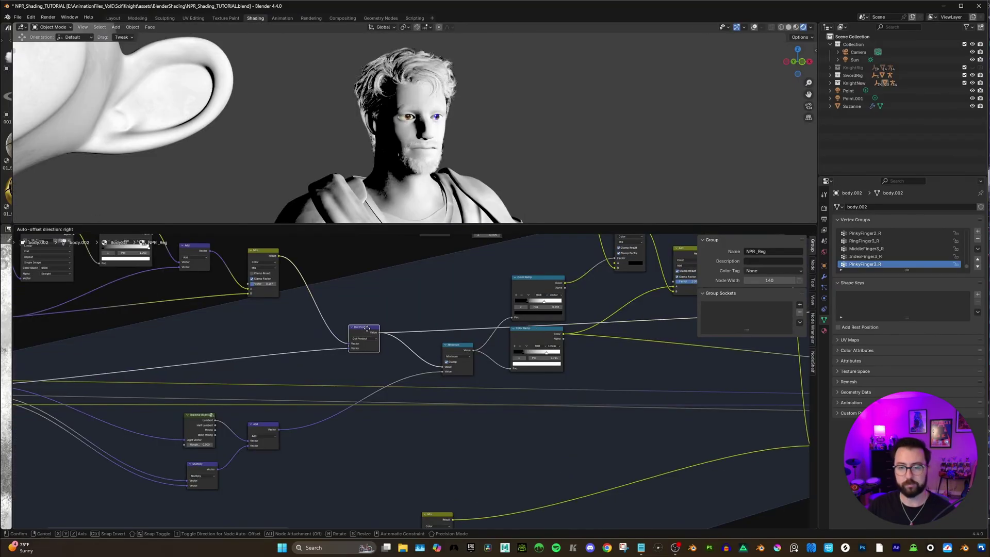
Select the Dot Product node and nudge the Shading Models node inside the light zone
{"action": "left_click", "coordinate": [364, 330]}
{"action": "scroll", "coordinate": [363, 327], "scroll_direction": "down", "scroll_amount": 3}
{"action": "mouse_move", "coordinate": [378, 407]}
{"action": "middle_mouse_down"}
{"action": "mouse_move", "coordinate": [464, 330]}
{"action": "mouse_move", "coordinate": [448, 340]}
{"action": "middle_mouse_up"}
{"action": "scroll", "coordinate": [326, 330], "scroll_direction": "up", "scroll_amount": 3}
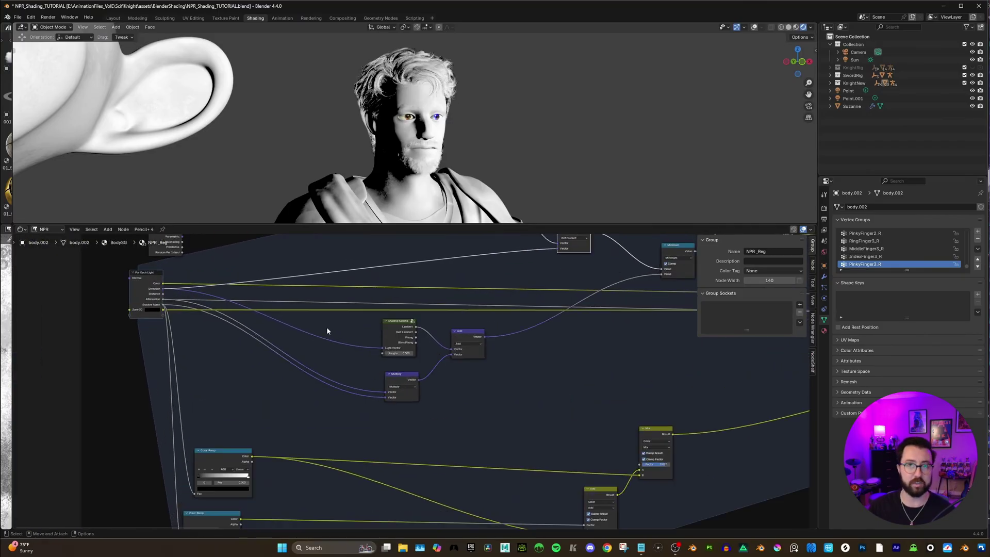
{"action": "scroll", "coordinate": [352, 339], "scroll_direction": "up", "scroll_amount": 3}
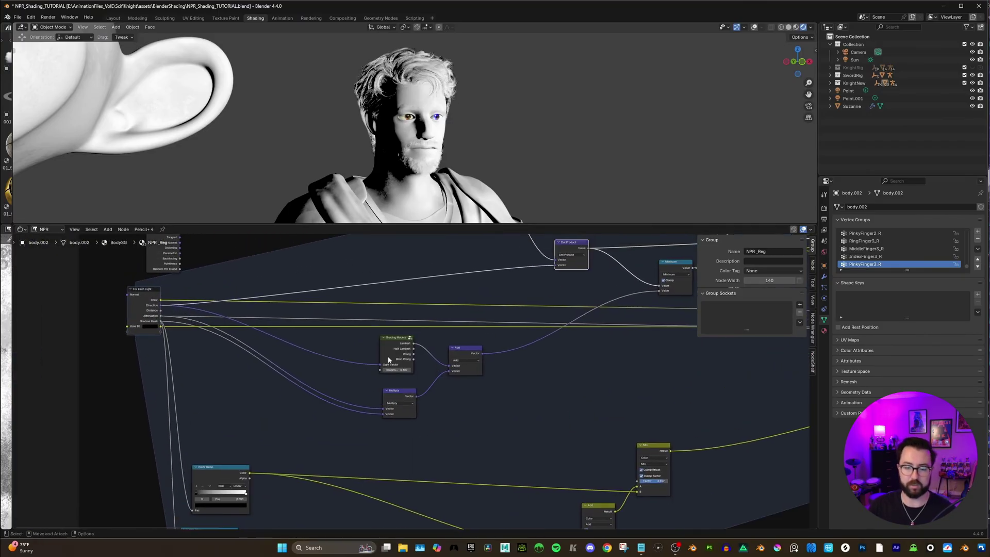
{"action": "left_click_drag", "start_coordinate": [386, 329], "coordinate": [381, 330]}
Add a second Shading Models node from the NPR Groups as a demonstration and delete it
{"action": "scroll", "coordinate": [124, 356], "scroll_direction": "down", "scroll_amount": 2}
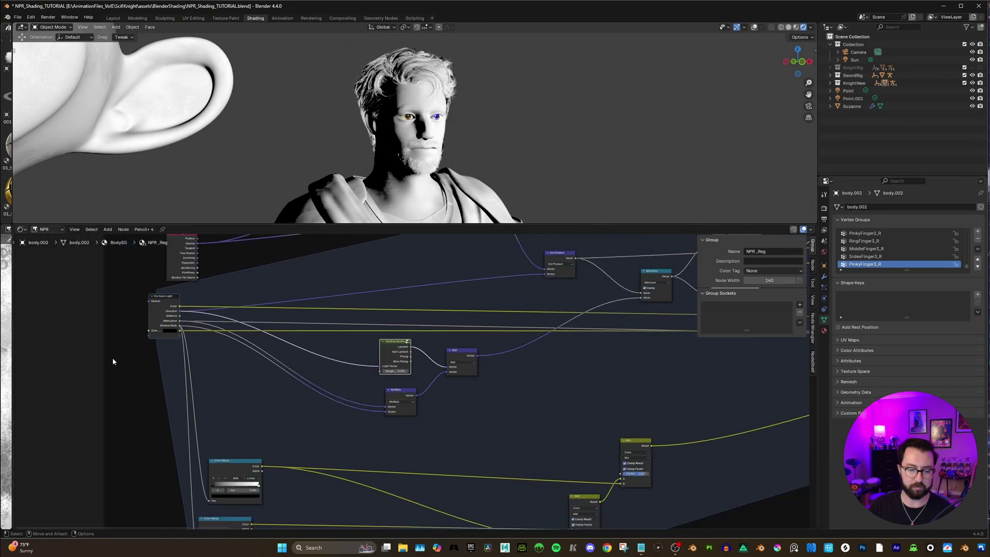
{"action": "key", "text": "shift+a"}
{"action": "type", "text": "shadin"}
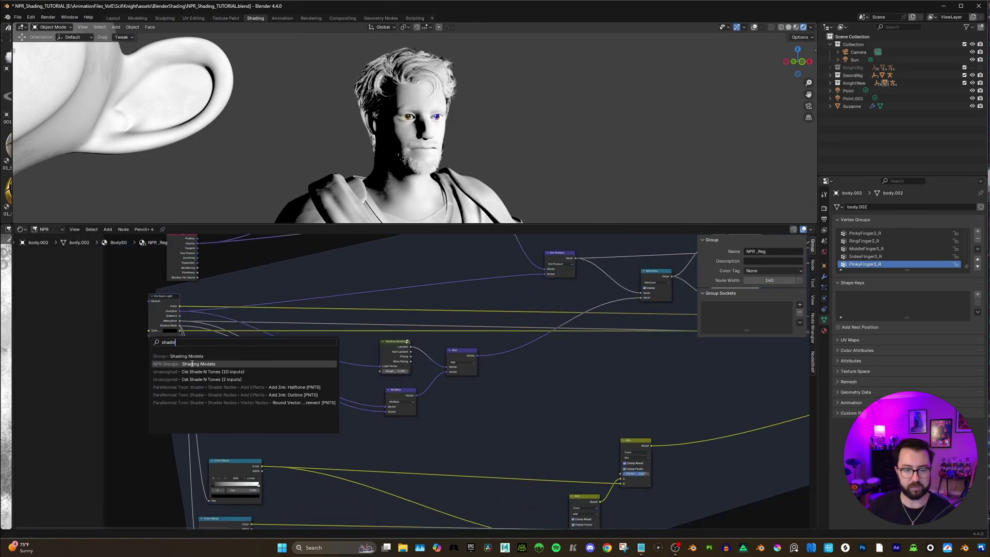
{"action": "left_click", "coordinate": [193, 364]}
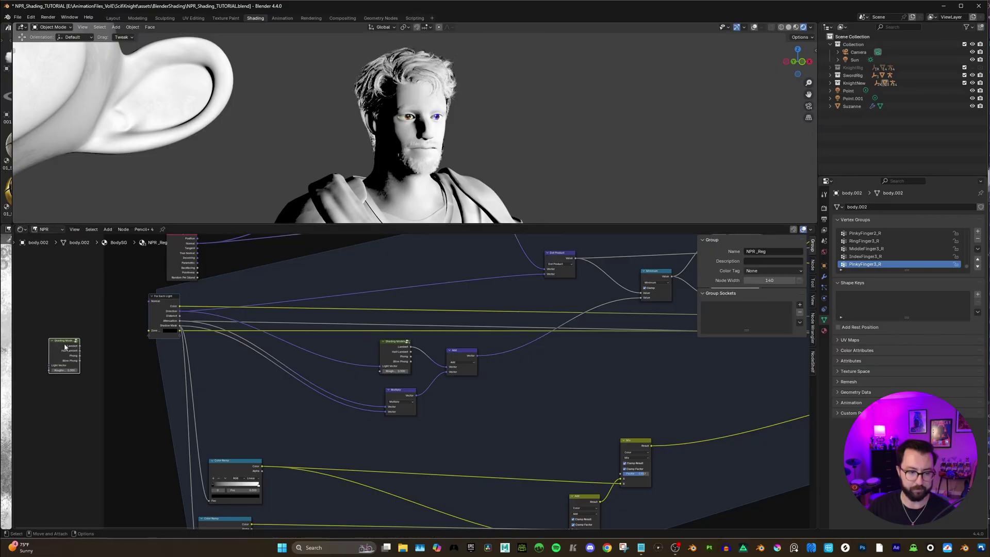
{"action": "left_click", "coordinate": [498, 405]}
{"action": "scroll", "coordinate": [498, 401], "scroll_direction": "up", "scroll_amount": 2}
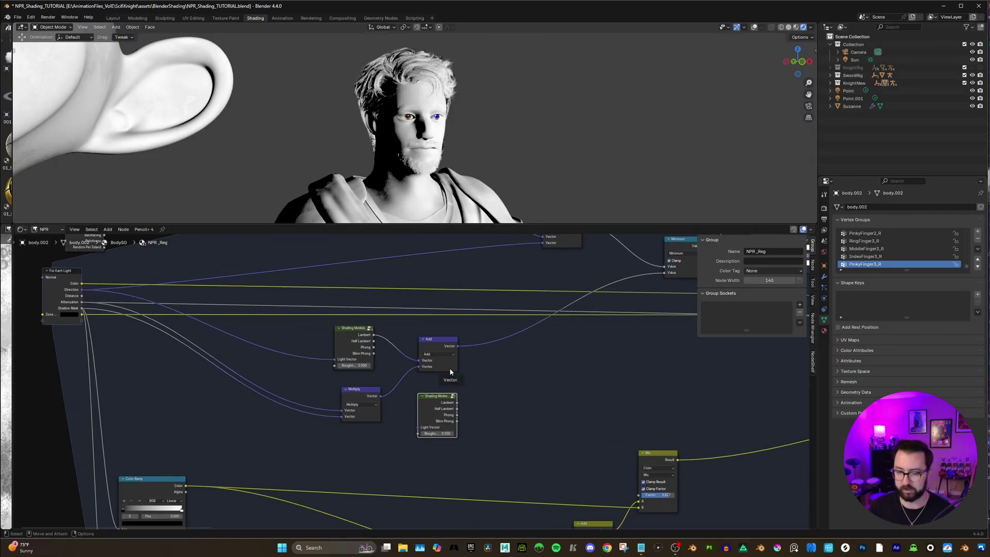
{"action": "key", "text": "x"}
Bring the For Each Light output node near Shading Models and feed it the Lambert output to preview the shading
{"action": "scroll", "coordinate": [456, 377], "scroll_direction": "down", "scroll_amount": 2}
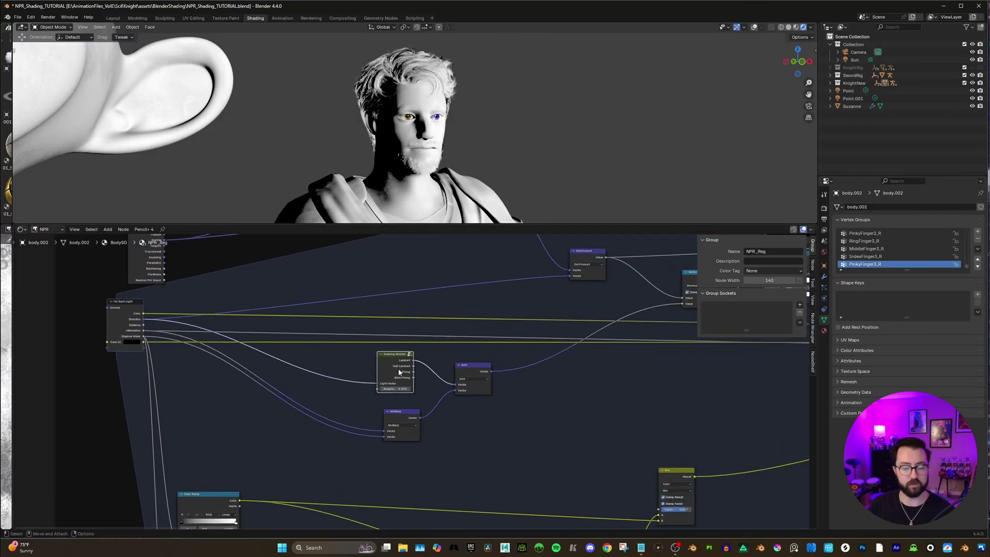
{"action": "scroll", "coordinate": [390, 361], "scroll_direction": "down", "scroll_amount": 1}
{"action": "scroll", "coordinate": [498, 123], "scroll_direction": "down", "scroll_amount": 2}
{"action": "scroll", "coordinate": [498, 123], "scroll_direction": "down", "scroll_amount": 2}
{"action": "scroll", "coordinate": [480, 120], "scroll_direction": "down", "scroll_amount": 2}
{"action": "middle_click_drag", "start_coordinate": [487, 122], "coordinate": [457, 133]}
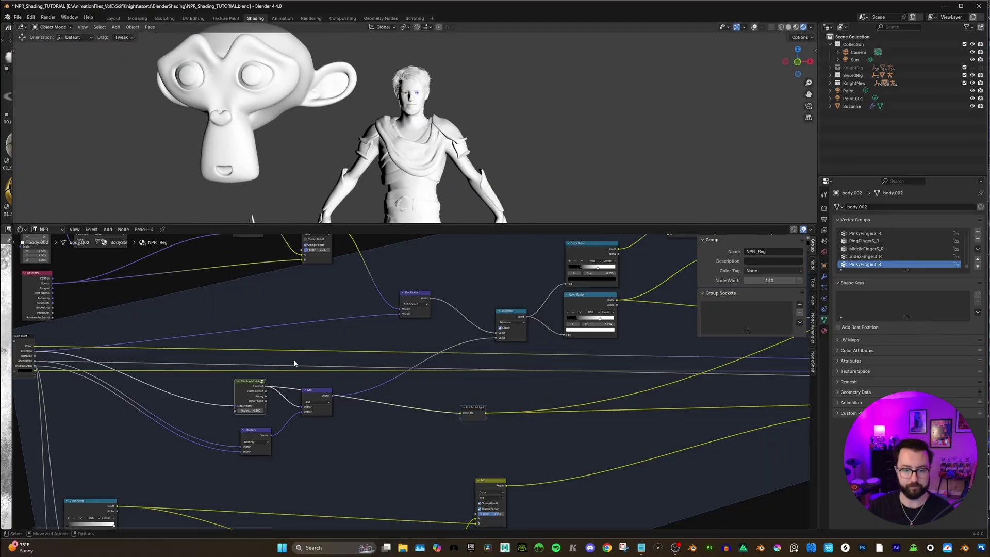
Nudge the Multiply and Add vector nodes beside the Shading Models node
{"action": "scroll", "coordinate": [83, 319], "scroll_direction": "up", "scroll_amount": 1}
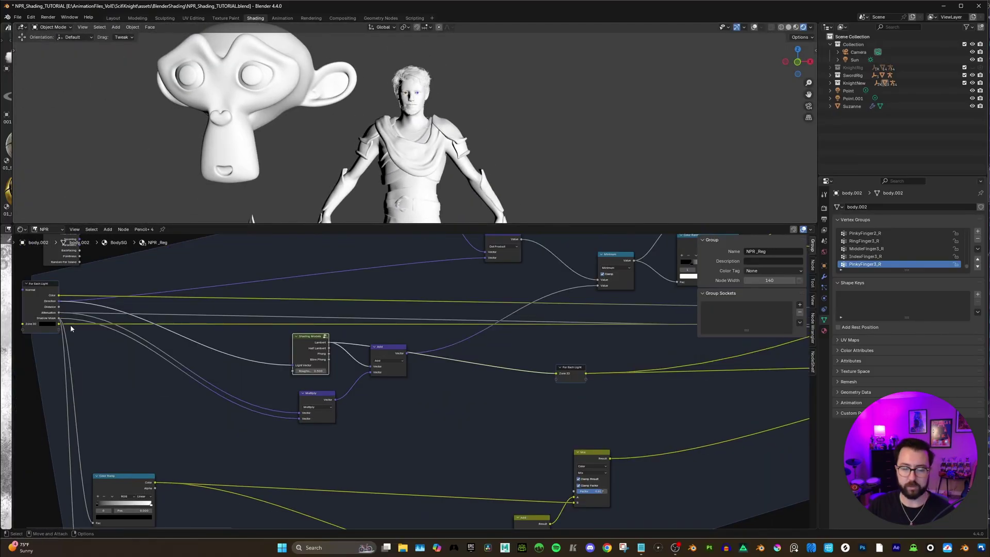
{"action": "left_click_drag", "start_coordinate": [319, 399], "coordinate": [309, 395]}
{"action": "middle_click_drag", "start_coordinate": [336, 383], "coordinate": [277, 417]}
{"action": "left_click_drag", "start_coordinate": [330, 394], "coordinate": [324, 405]}
{"action": "middle_click_drag", "start_coordinate": [347, 396], "coordinate": [339, 386]}
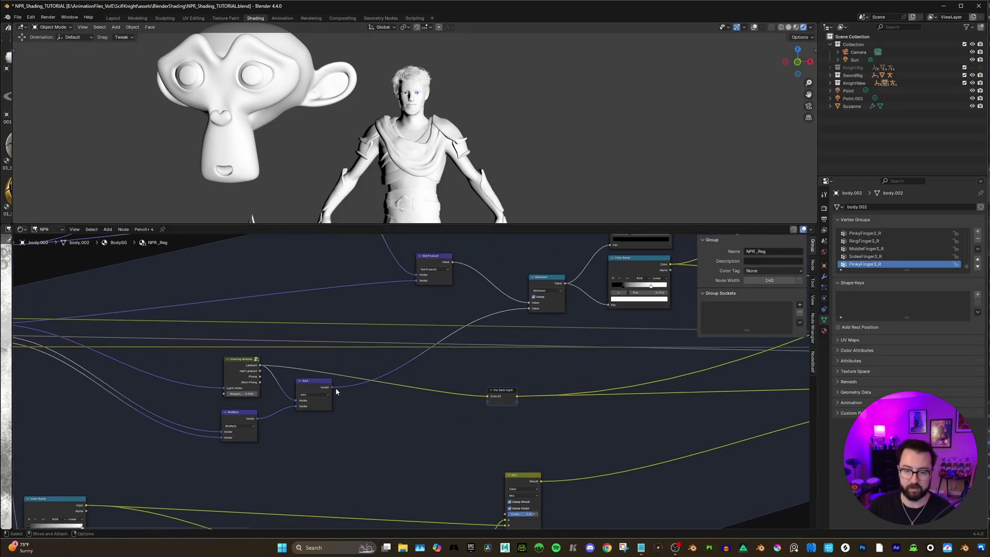
Connect the Vector output of the Add node after Shading Models to the For Each Light output and examine the face shading
{"action": "left_click_drag", "start_coordinate": [490, 397], "coordinate": [490, 396]}
{"action": "scroll", "coordinate": [407, 128], "scroll_direction": "up", "scroll_amount": 4}
{"action": "middle_click_drag", "start_coordinate": [407, 128], "coordinate": [411, 147]}
{"action": "scroll", "coordinate": [247, 430], "scroll_direction": "down", "scroll_amount": 2}
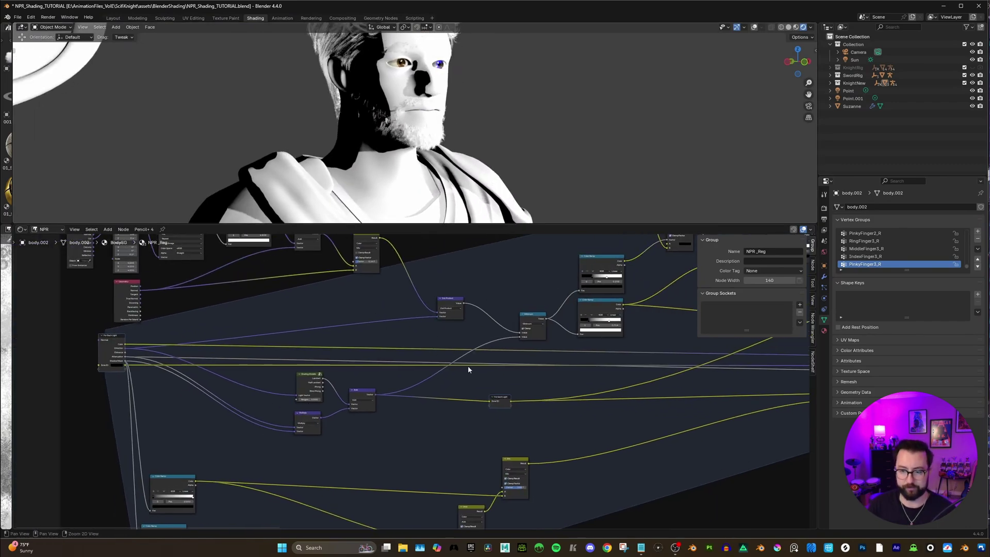
Connect the Minimum node's Value to the For Each Light output to preview the combined light shading
{"action": "scroll", "coordinate": [447, 350], "scroll_direction": "up", "scroll_amount": 1}
{"action": "left_click_drag", "start_coordinate": [476, 321], "coordinate": [449, 323]}
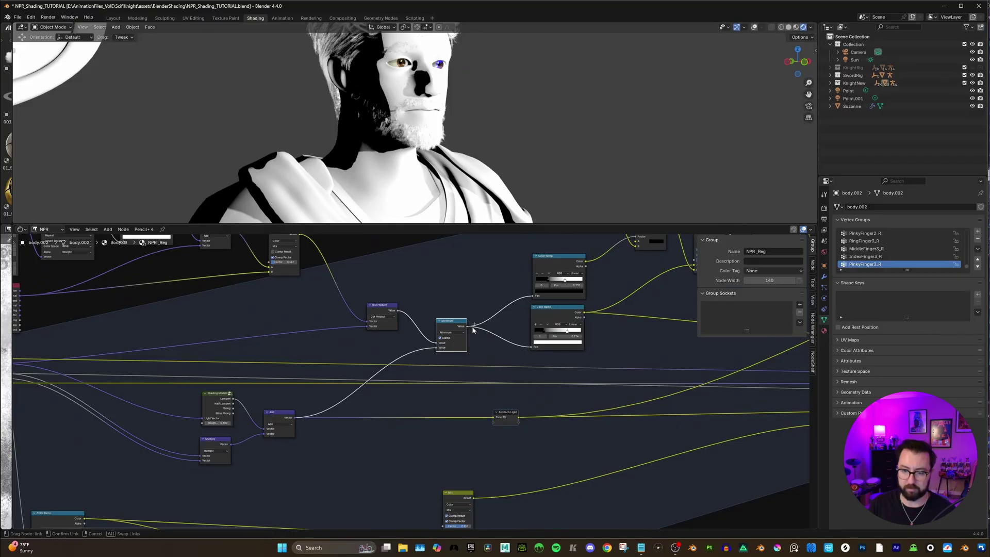
{"action": "left_click_drag", "start_coordinate": [497, 420], "coordinate": [495, 418]}
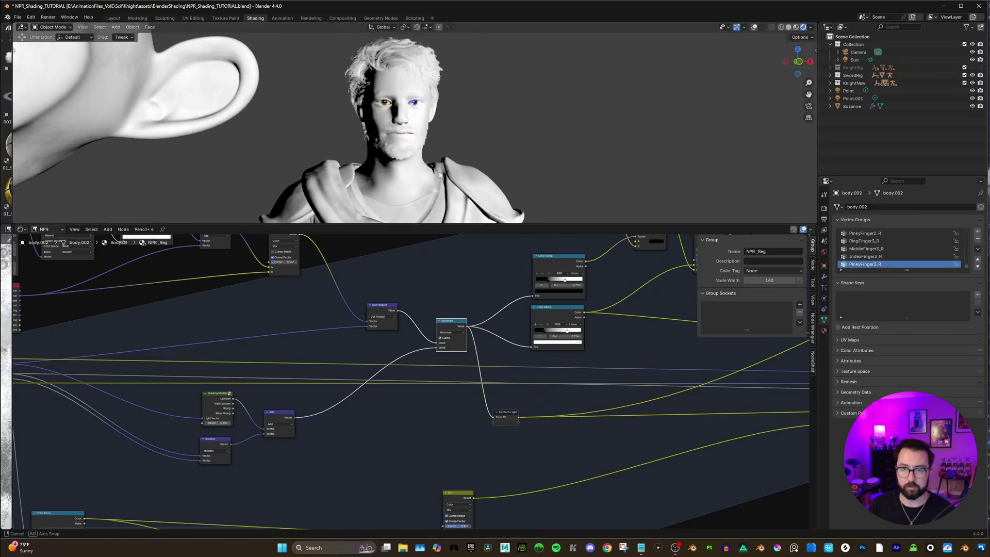
{"action": "middle_click_drag", "start_coordinate": [442, 177], "coordinate": [407, 123], "text": "ctrl"}
Move the For Each Light output node near the last Color Ramp of the Light Info chain and connect that ramp's Color output
{"action": "scroll", "coordinate": [293, 387], "scroll_direction": "down", "scroll_amount": 5}
{"action": "middle_click_drag", "start_coordinate": [293, 385], "coordinate": [292, 417]}
{"action": "mouse_move", "coordinate": [292, 429]}
{"action": "left_mouse_down"}
{"action": "mouse_move", "coordinate": [583, 340]}
{"action": "mouse_move", "coordinate": [506, 370]}
{"action": "mouse_move", "coordinate": [539, 370]}
{"action": "left_mouse_up"}
{"action": "scroll", "coordinate": [480, 378], "scroll_direction": "up", "scroll_amount": 3}
{"action": "left_click", "coordinate": [227, 382]}
{"action": "scroll", "coordinate": [280, 305], "scroll_direction": "down", "scroll_amount": 1}
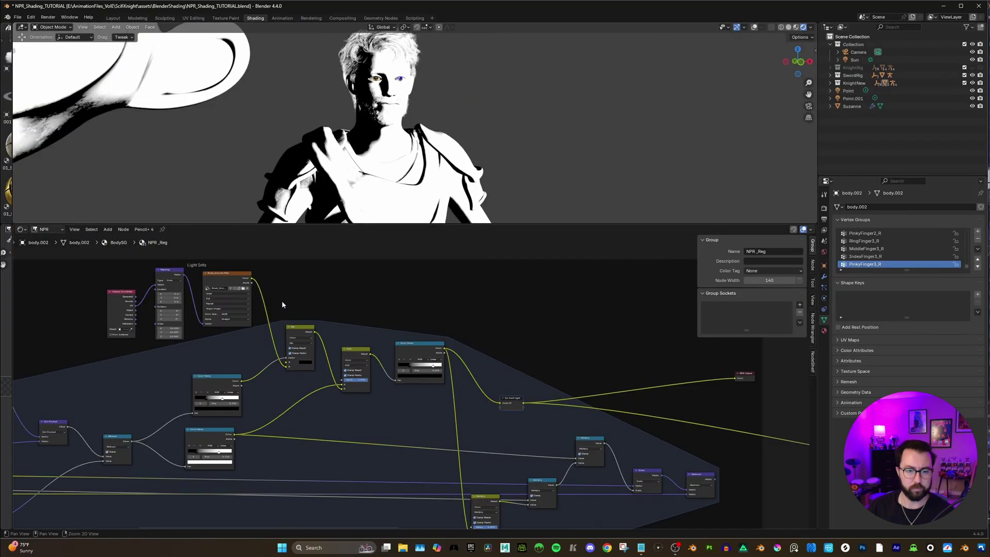
{"action": "scroll", "coordinate": [323, 297], "scroll_direction": "up", "scroll_amount": 2}
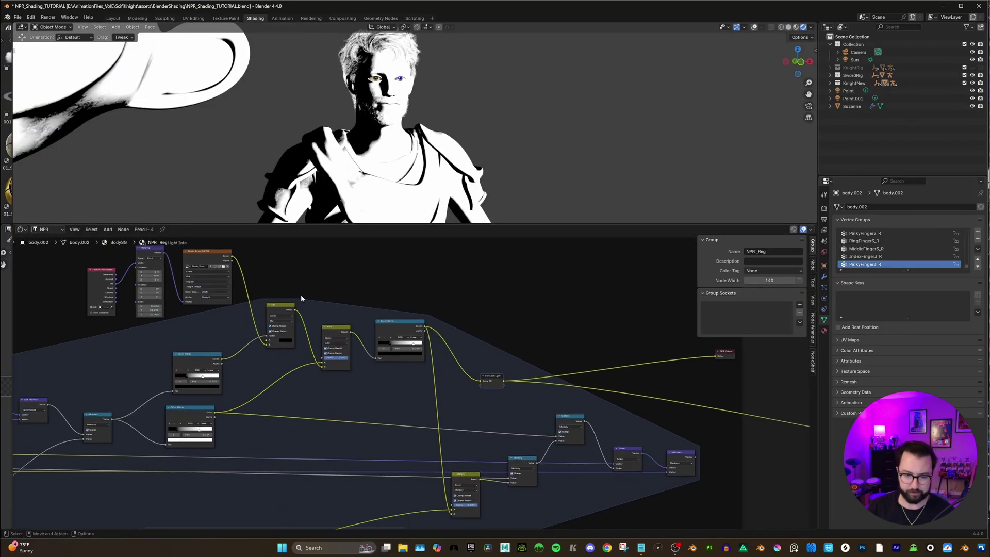
Nudge the upper Color Ramp after the Minimum node and connect the following Add node's Result to the For Each Light output
{"action": "scroll", "coordinate": [253, 314], "scroll_direction": "down", "scroll_amount": 1}
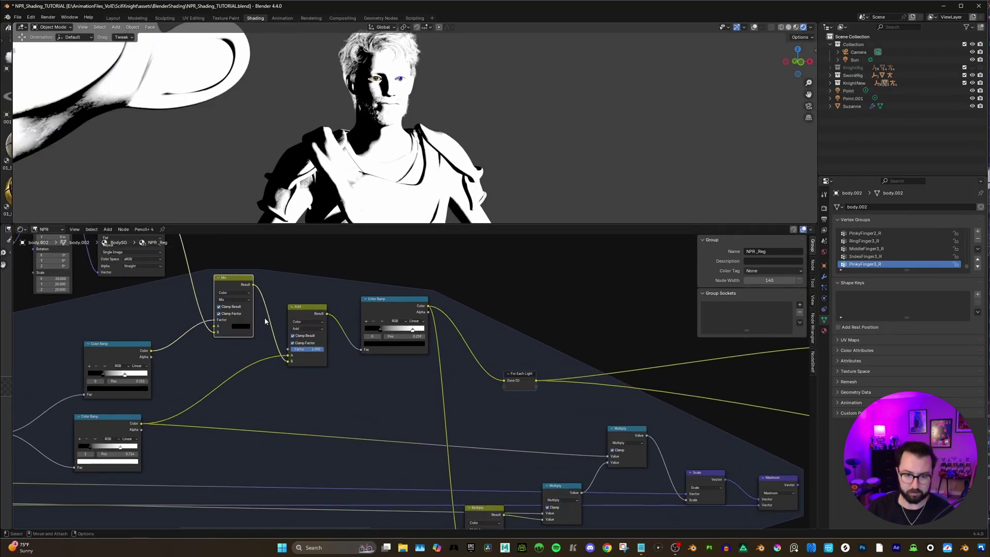
{"action": "scroll", "coordinate": [244, 328], "scroll_direction": "down", "scroll_amount": 1}
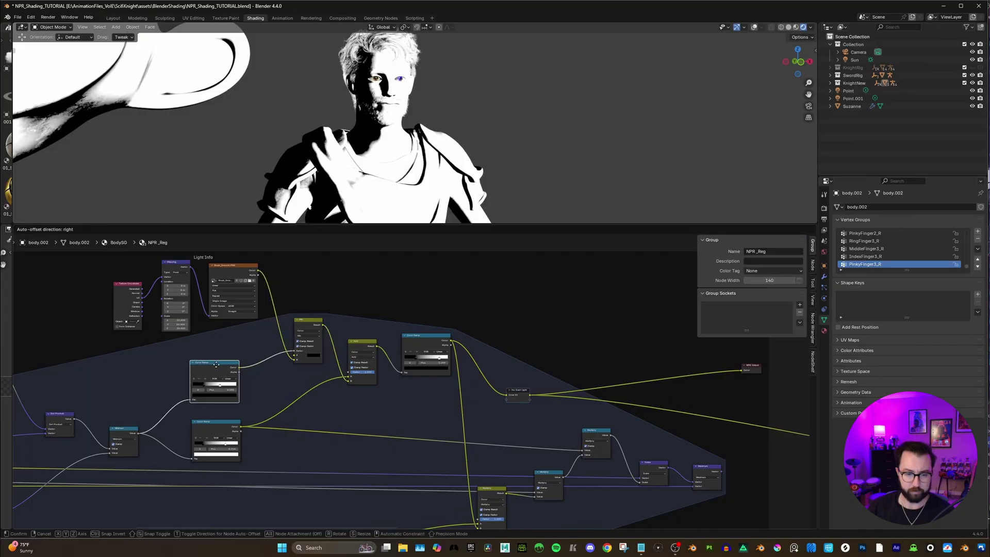
{"action": "left_click", "coordinate": [212, 420]}
{"action": "scroll", "coordinate": [256, 404], "scroll_direction": "up", "scroll_amount": 1}
{"action": "left_click_drag", "start_coordinate": [354, 336], "coordinate": [348, 330]}
{"action": "left_click_drag", "start_coordinate": [527, 393], "coordinate": [526, 395]}
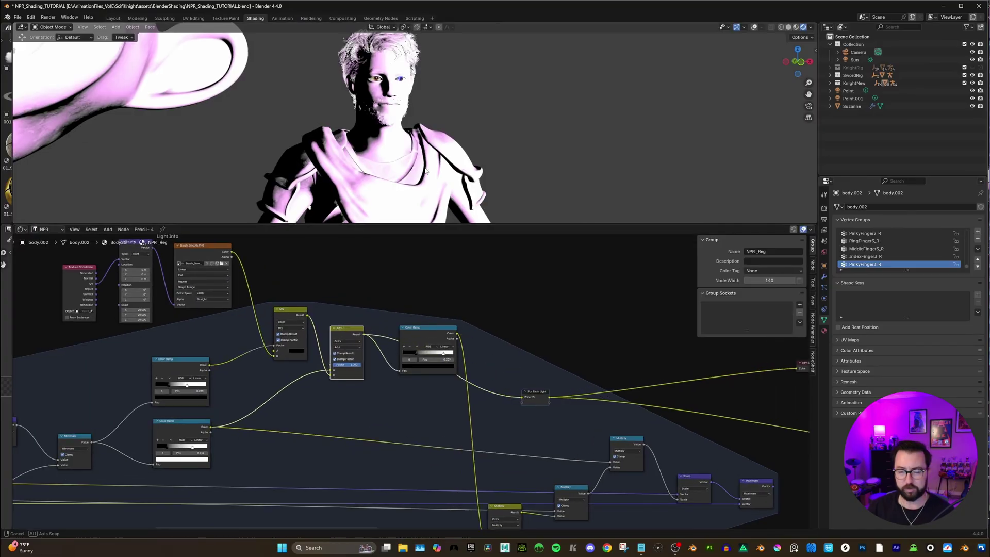
Reconnect the Color of the ramp after the Add node to the For Each Light output to preview the hardened shading
{"action": "mouse_move", "coordinate": [424, 305]}
{"action": "middle_mouse_down"}
{"action": "mouse_move", "coordinate": [417, 297]}
{"action": "mouse_move", "coordinate": [437, 295]}
{"action": "mouse_move", "coordinate": [410, 316]}
{"action": "middle_mouse_up"}
{"action": "scroll", "coordinate": [410, 317], "scroll_direction": "up", "scroll_amount": 1}
{"action": "mouse_move", "coordinate": [380, 313]}
{"action": "left_mouse_down"}
{"action": "mouse_move", "coordinate": [359, 345]}
{"action": "mouse_move", "coordinate": [387, 306]}
{"action": "left_mouse_up"}
{"action": "left_click_drag", "start_coordinate": [484, 386], "coordinate": [485, 395]}
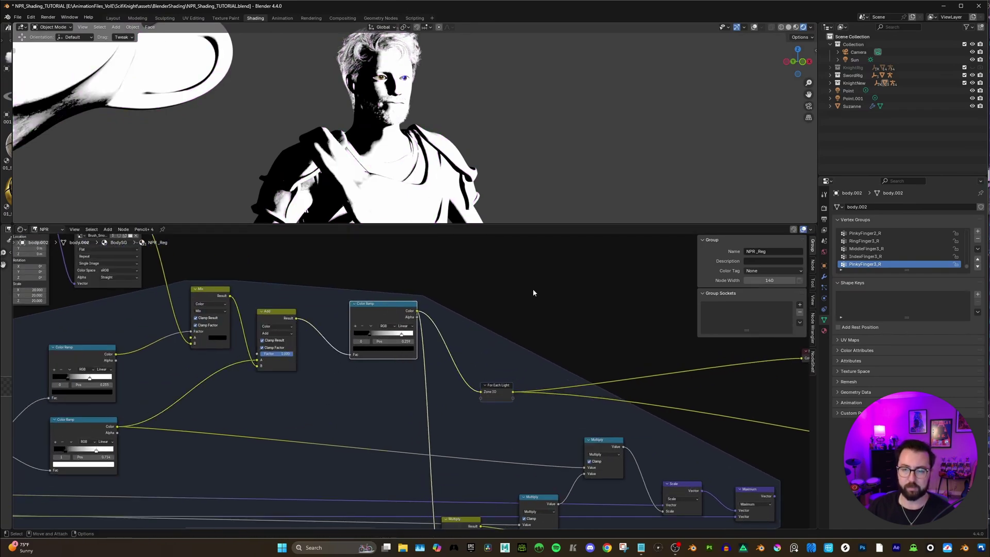
Trace the color Multiply node's lower input back to the Shadow Mask Color Ramps and nudge the first ramp
{"action": "scroll", "coordinate": [533, 289], "scroll_direction": "down", "scroll_amount": 3}
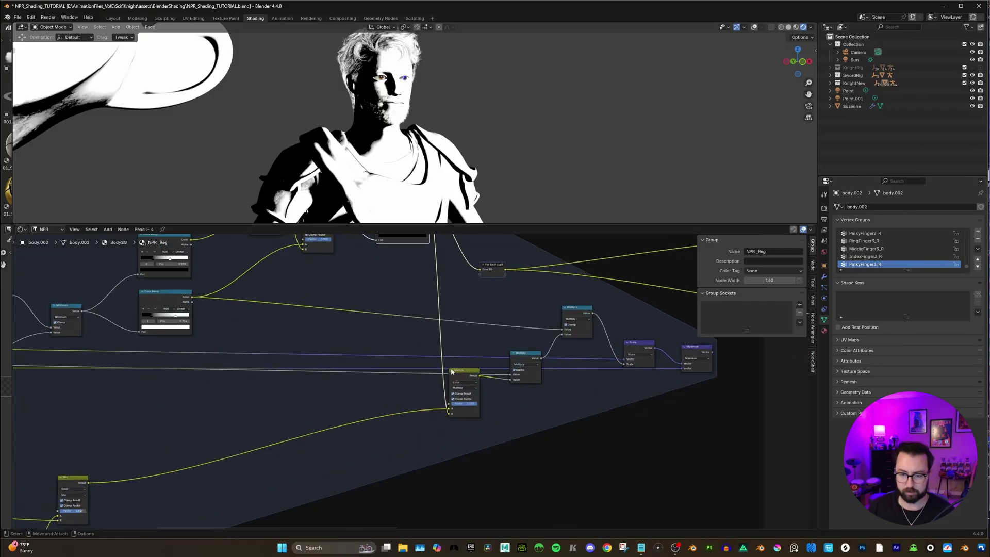
{"action": "mouse_move", "coordinate": [533, 288]}
{"action": "middle_mouse_down"}
{"action": "mouse_move", "coordinate": [539, 366]}
{"action": "mouse_move", "coordinate": [393, 367]}
{"action": "mouse_move", "coordinate": [367, 402]}
{"action": "mouse_move", "coordinate": [569, 330]}
{"action": "mouse_move", "coordinate": [468, 371]}
{"action": "mouse_move", "coordinate": [482, 360]}
{"action": "middle_mouse_up"}
{"action": "scroll", "coordinate": [539, 367], "scroll_direction": "down", "scroll_amount": 2}
{"action": "scroll", "coordinate": [395, 371], "scroll_direction": "up", "scroll_amount": 4}
{"action": "left_click_drag", "start_coordinate": [340, 430], "coordinate": [370, 409]}
{"action": "scroll", "coordinate": [422, 387], "scroll_direction": "down", "scroll_amount": 2}
{"action": "key", "text": "Home"}
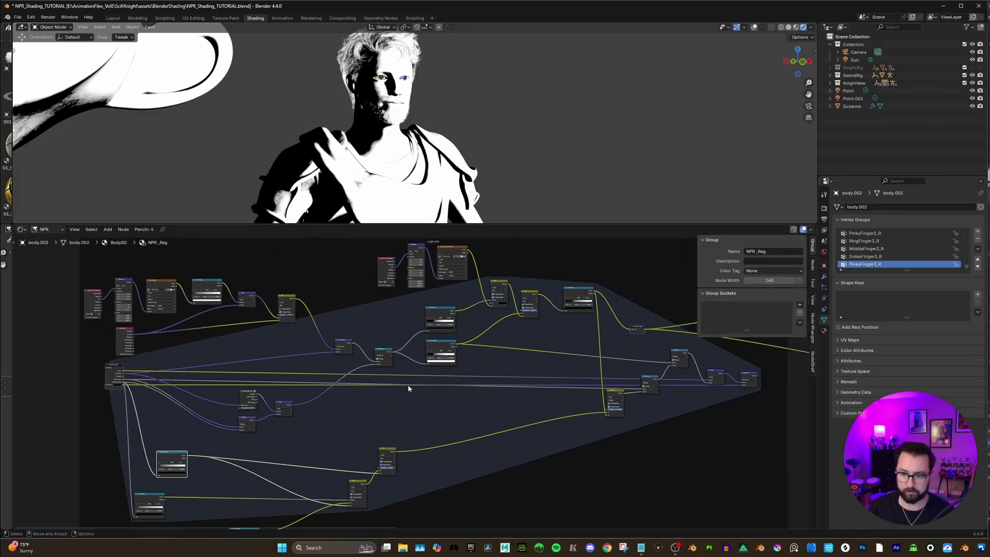
Move the second Shadow Mask Color Ramp directly below the first one and examine the shadow preview
{"action": "mouse_move", "coordinate": [473, 133]}
{"action": "middle_mouse_down"}
{"action": "mouse_move", "coordinate": [487, 135]}
{"action": "mouse_move", "coordinate": [441, 132]}
{"action": "mouse_move", "coordinate": [479, 131]}
{"action": "middle_mouse_up"}
{"action": "scroll", "coordinate": [87, 515], "scroll_direction": "up", "scroll_amount": 2}
{"action": "left_click_drag", "start_coordinate": [88, 513], "coordinate": [260, 424]}
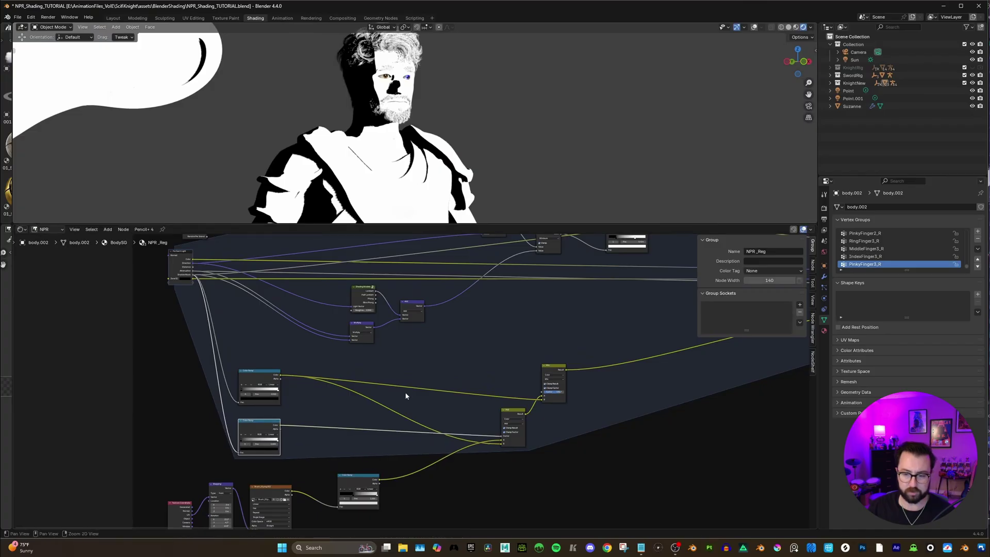
{"action": "scroll", "coordinate": [390, 390], "scroll_direction": "up", "scroll_amount": 2}
{"action": "middle_click_drag", "start_coordinate": [390, 389], "coordinate": [399, 282]}
{"action": "left_click_drag", "start_coordinate": [253, 411], "coordinate": [251, 409]}
{"action": "left_click", "coordinate": [252, 410]}
Connect the Color Ramp after the lower brush texture to the For Each Light output and examine the brush pattern
{"action": "key", "text": "Home"}
{"action": "scroll", "coordinate": [321, 446], "scroll_direction": "up", "scroll_amount": 4}
{"action": "scroll", "coordinate": [321, 447], "scroll_direction": "down", "scroll_amount": 3}
{"action": "mouse_move", "coordinate": [294, 447]}
{"action": "left_mouse_down"}
{"action": "mouse_move", "coordinate": [484, 386]}
{"action": "mouse_move", "coordinate": [580, 280]}
{"action": "left_mouse_up"}
{"action": "mouse_move", "coordinate": [444, 155]}
{"action": "middle_mouse_down"}
{"action": "mouse_move", "coordinate": [414, 142]}
{"action": "mouse_move", "coordinate": [484, 135]}
{"action": "middle_mouse_up"}
{"action": "scroll", "coordinate": [197, 426], "scroll_direction": "up", "scroll_amount": 2}
{"action": "left_click", "coordinate": [197, 425]}
{"action": "middle_click_drag", "start_coordinate": [330, 410], "coordinate": [336, 413]}
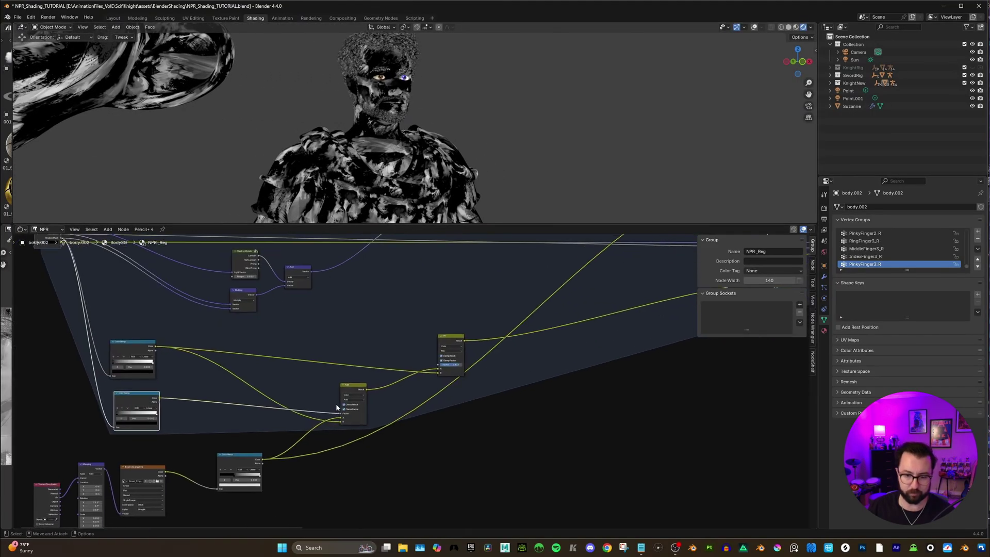
Connect the Result of the Add node joining the shadow ramps and brush texture to the For Each Light output and examine the character
{"action": "scroll", "coordinate": [356, 395], "scroll_direction": "down", "scroll_amount": 2}
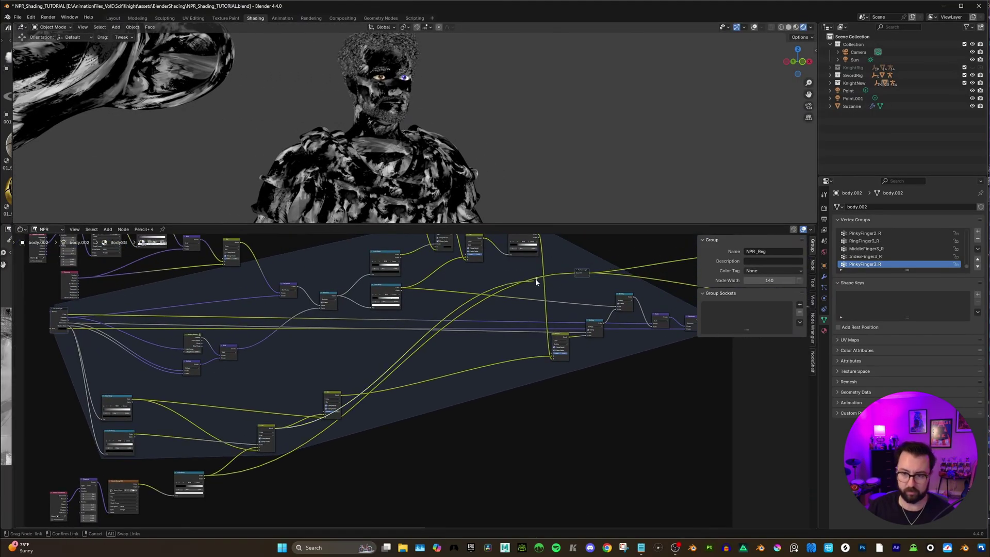
{"action": "mouse_move", "coordinate": [606, 272]}
{"action": "left_mouse_down"}
{"action": "mouse_move", "coordinate": [645, 270]}
{"action": "mouse_move", "coordinate": [579, 276]}
{"action": "mouse_move", "coordinate": [340, 399]}
{"action": "left_mouse_up"}
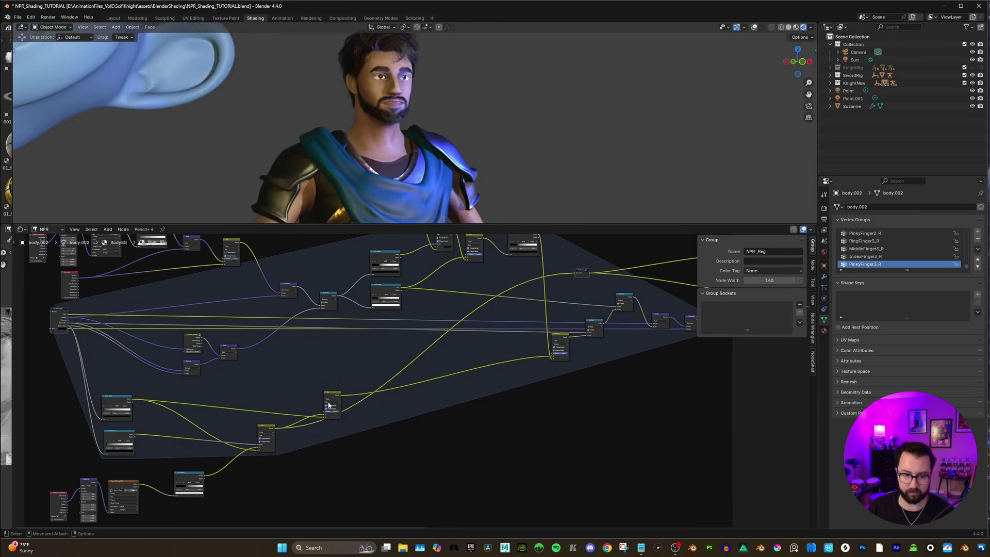
{"action": "scroll", "coordinate": [335, 404], "scroll_direction": "up", "scroll_amount": 3}
{"action": "middle_click_drag", "start_coordinate": [322, 413], "coordinate": [360, 387]}
{"action": "scroll", "coordinate": [359, 387], "scroll_direction": "up", "scroll_amount": 2}
{"action": "middle_click_drag", "start_coordinate": [403, 131], "coordinate": [389, 83]}
{"action": "middle_click_drag", "start_coordinate": [383, 148], "coordinate": [380, 96]}
{"action": "middle_click_drag", "start_coordinate": [411, 60], "coordinate": [376, 91]}
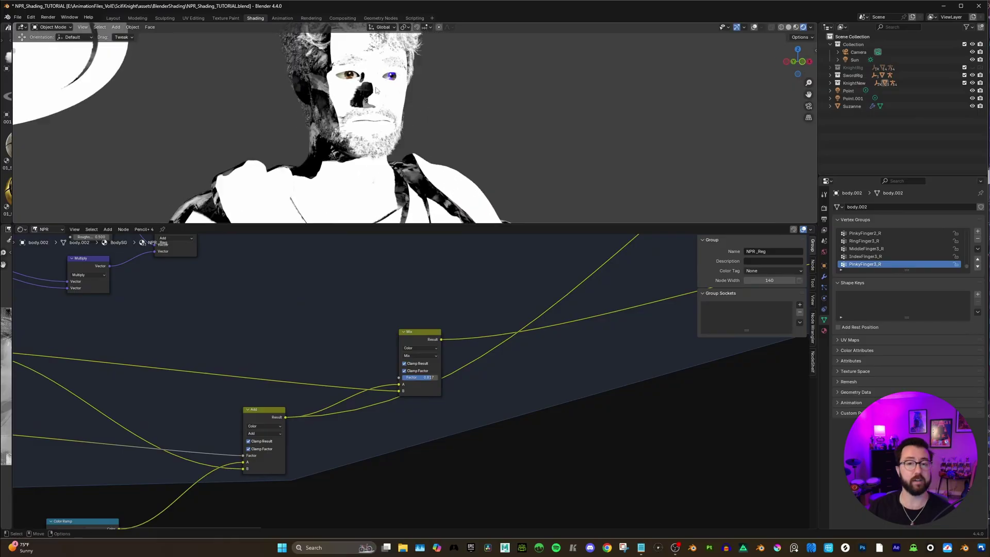
Nudge the Add node that combines the brush texture with the two Shadow Mask Color Ramps
{"action": "scroll", "coordinate": [466, 391], "scroll_direction": "up", "scroll_amount": 2}
{"action": "left_click_drag", "start_coordinate": [510, 347], "coordinate": [512, 348]}
{"action": "scroll", "coordinate": [522, 369], "scroll_direction": "down", "scroll_amount": 2}
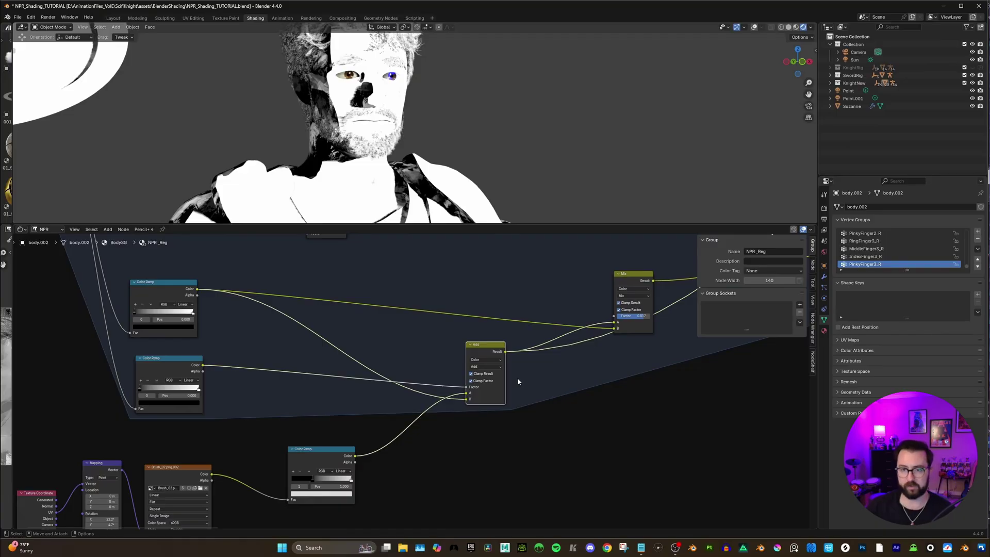
{"action": "scroll", "coordinate": [517, 382], "scroll_direction": "down", "scroll_amount": 3}
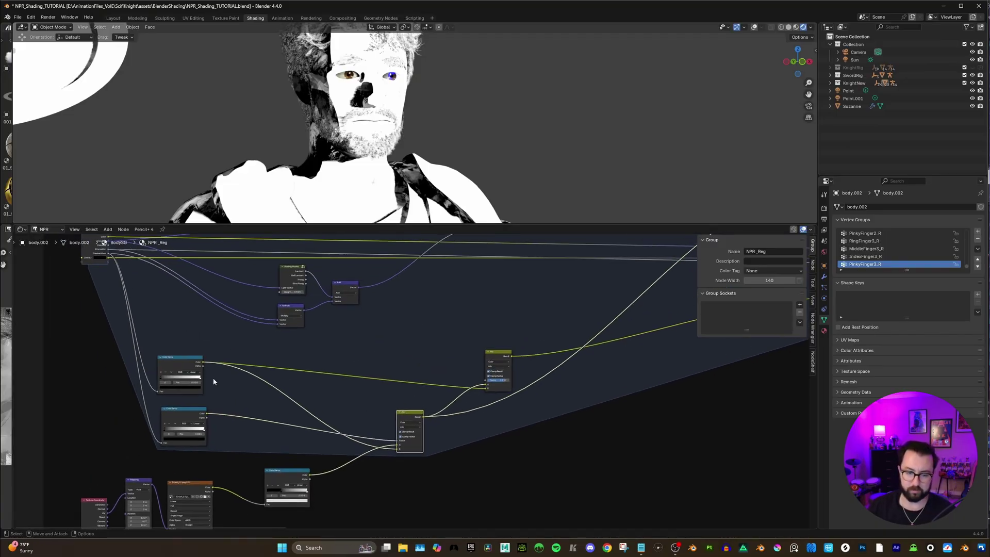
{"action": "key", "text": "g"}
{"action": "left_click", "coordinate": [403, 367]}
Connect the Mix node's Result after the shadow Add node to the For Each Light output and examine its Factor
{"action": "scroll", "coordinate": [403, 366], "scroll_direction": "up", "scroll_amount": 1}
{"action": "middle_click_drag", "start_coordinate": [403, 366], "coordinate": [354, 378]}
{"action": "scroll", "coordinate": [438, 381], "scroll_direction": "down", "scroll_amount": 2}
{"action": "middle_click_drag", "start_coordinate": [438, 381], "coordinate": [230, 451]}
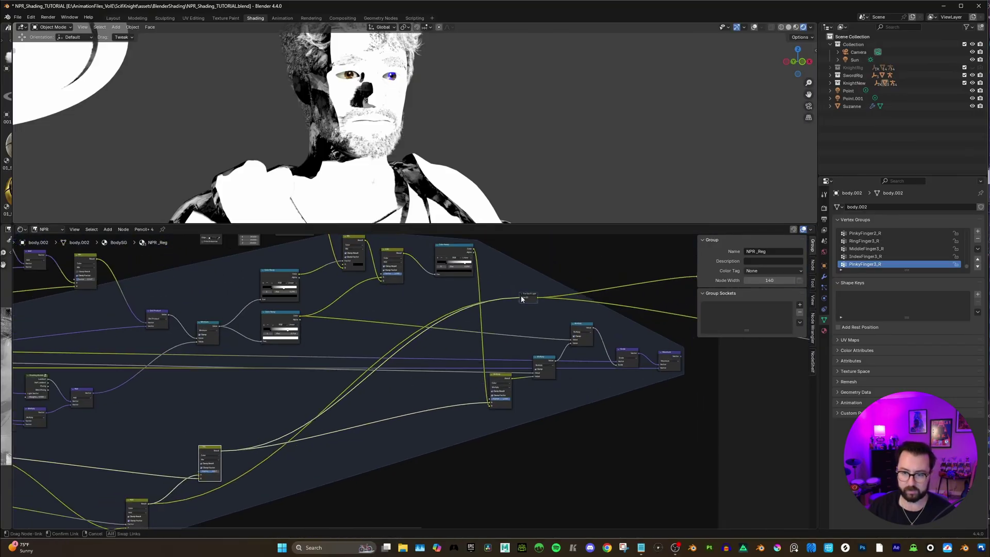
{"action": "left_click_drag", "start_coordinate": [522, 299], "coordinate": [294, 394]}
{"action": "scroll", "coordinate": [437, 331], "scroll_direction": "up", "scroll_amount": 4}
{"action": "left_click_drag", "start_coordinate": [418, 388], "coordinate": [422, 391]}
{"action": "scroll", "coordinate": [430, 393], "scroll_direction": "up", "scroll_amount": 2}
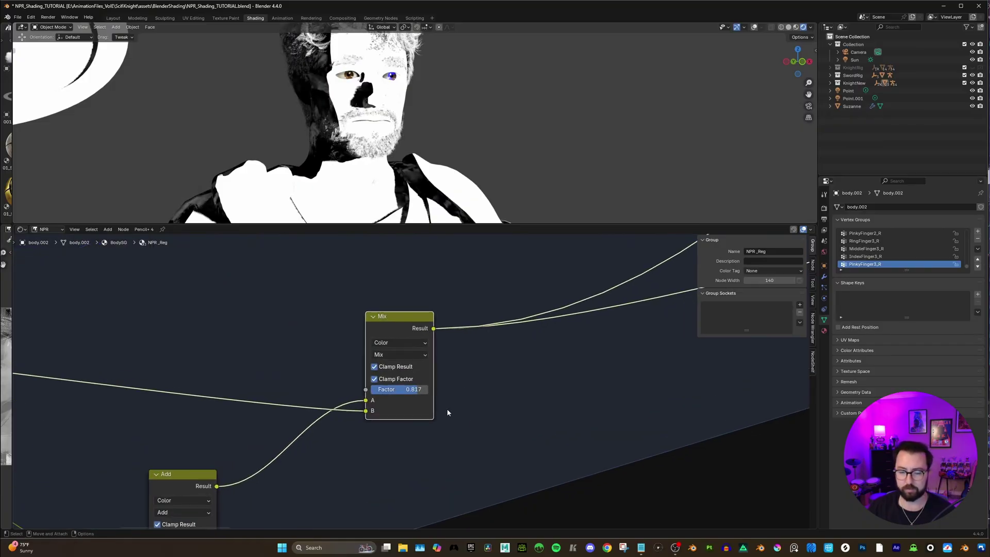
Connect the Color of the last Light Info Color Ramp to the For Each Light output for comparison with the shadow mask
{"action": "scroll", "coordinate": [438, 409], "scroll_direction": "down", "scroll_amount": 2}
{"action": "scroll", "coordinate": [475, 397], "scroll_direction": "down", "scroll_amount": 2}
{"action": "middle_click_drag", "start_coordinate": [669, 301], "coordinate": [359, 432]}
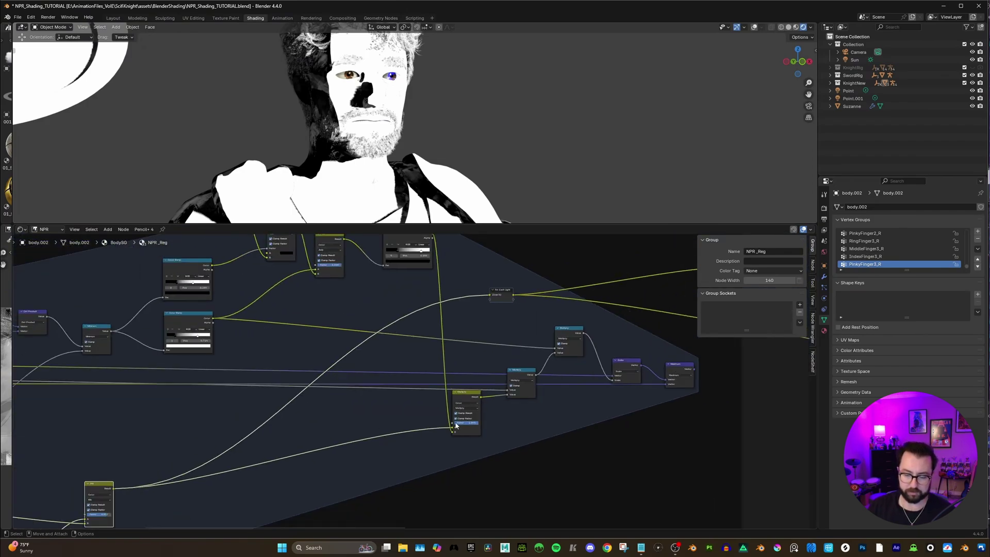
{"action": "middle_click_drag", "start_coordinate": [454, 428], "coordinate": [403, 464]}
{"action": "left_click_drag", "start_coordinate": [381, 270], "coordinate": [440, 330]}
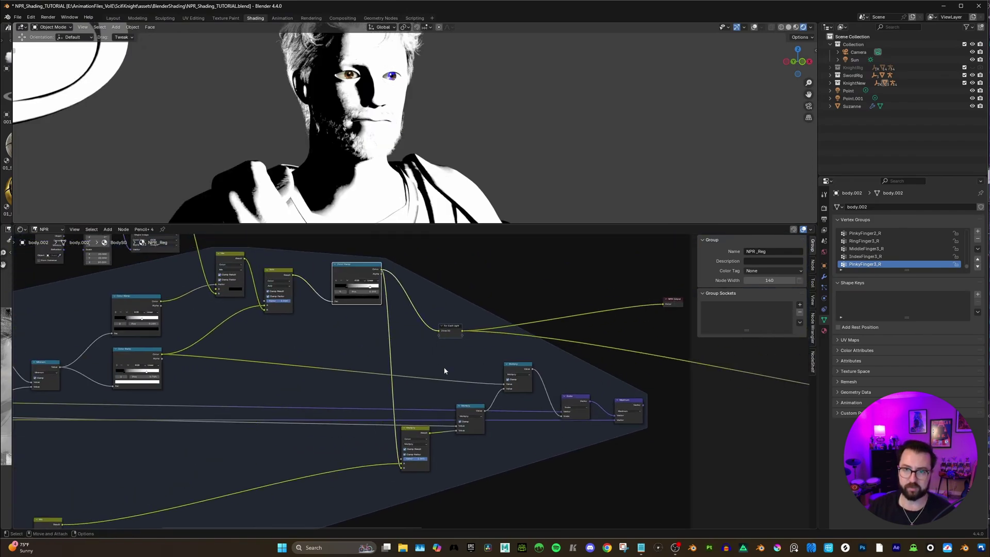
Connect the color Multiply node's Result to the For Each Light output and set its Factor to 1.000
{"action": "left_click_drag", "start_coordinate": [430, 433], "coordinate": [436, 331]}
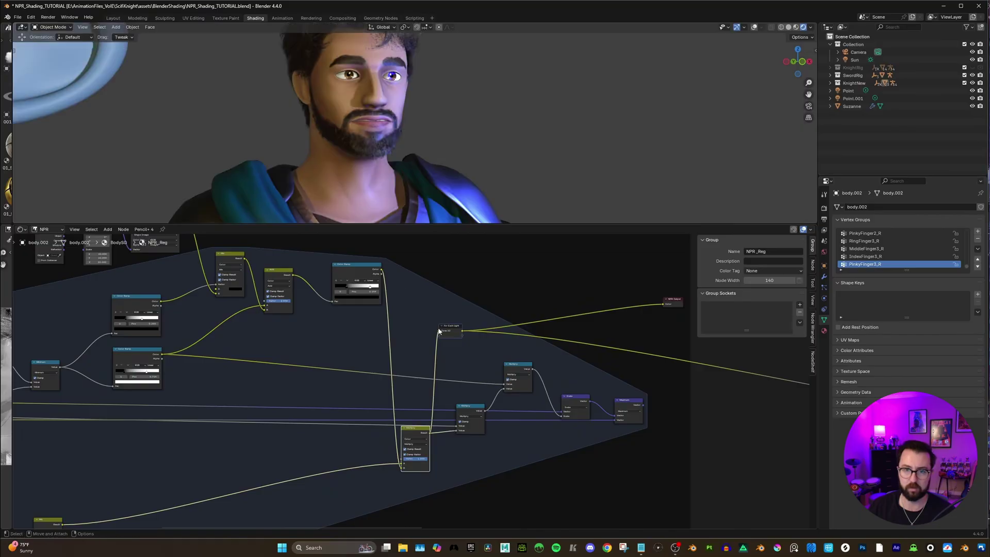
{"action": "mouse_move", "coordinate": [455, 176]}
{"action": "middle_mouse_down"}
{"action": "mouse_move", "coordinate": [477, 151]}
{"action": "mouse_move", "coordinate": [465, 148]}
{"action": "middle_mouse_up"}
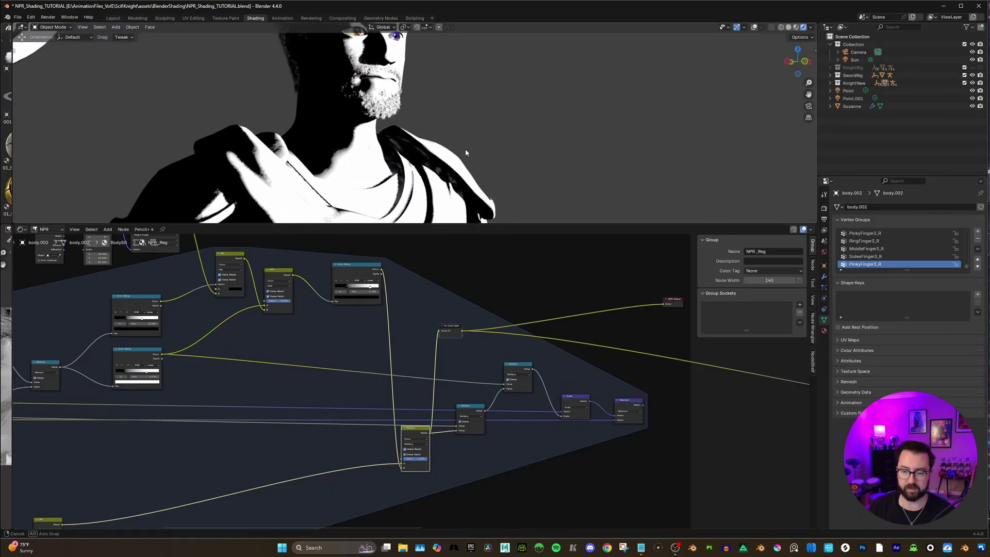
{"action": "scroll", "coordinate": [283, 374], "scroll_direction": "down", "scroll_amount": 5}
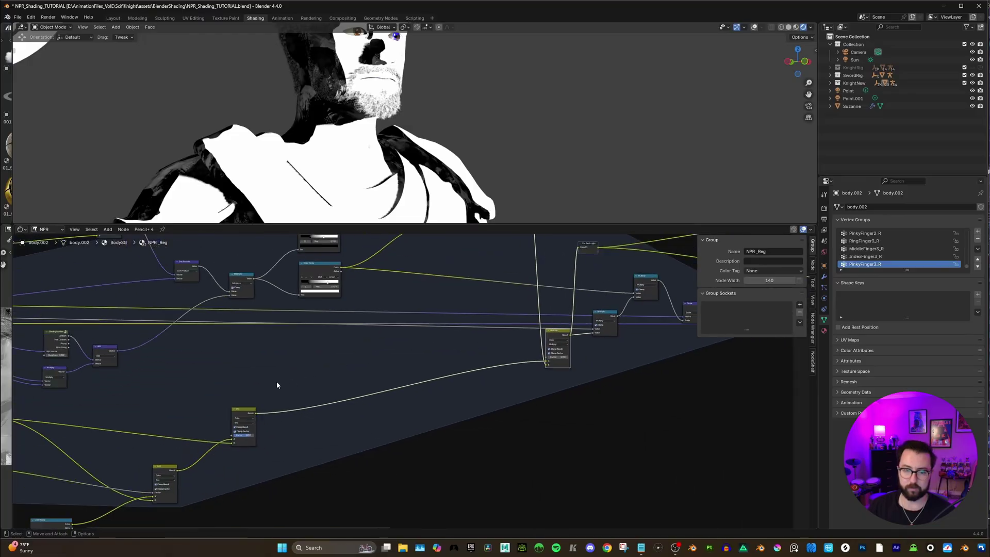
{"action": "scroll", "coordinate": [426, 407], "scroll_direction": "up", "scroll_amount": 5}
{"action": "scroll", "coordinate": [426, 408], "scroll_direction": "up", "scroll_amount": 2}
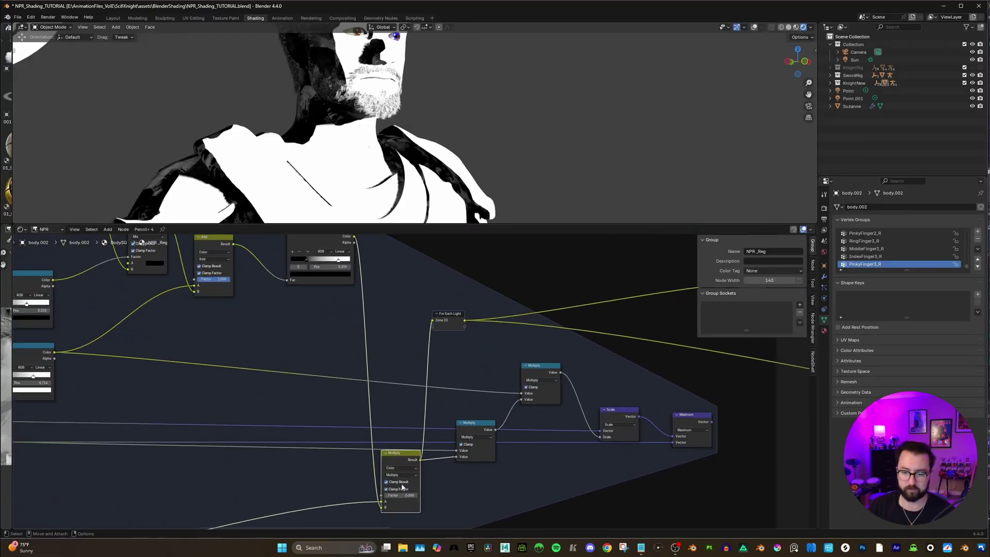
{"action": "left_click_drag", "start_coordinate": [397, 495], "coordinate": [423, 494]}
{"action": "mouse_move", "coordinate": [428, 155]}
{"action": "middle_mouse_down"}
{"action": "mouse_move", "coordinate": [441, 157]}
{"action": "mouse_move", "coordinate": [394, 143]}
{"action": "middle_mouse_up"}
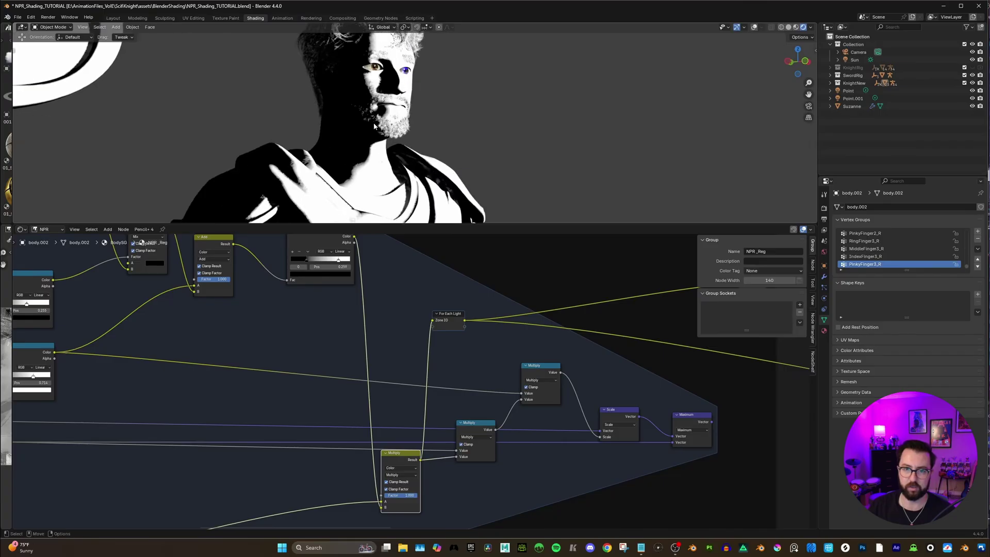
{"action": "middle_click_drag", "start_coordinate": [341, 106], "coordinate": [331, 128]}
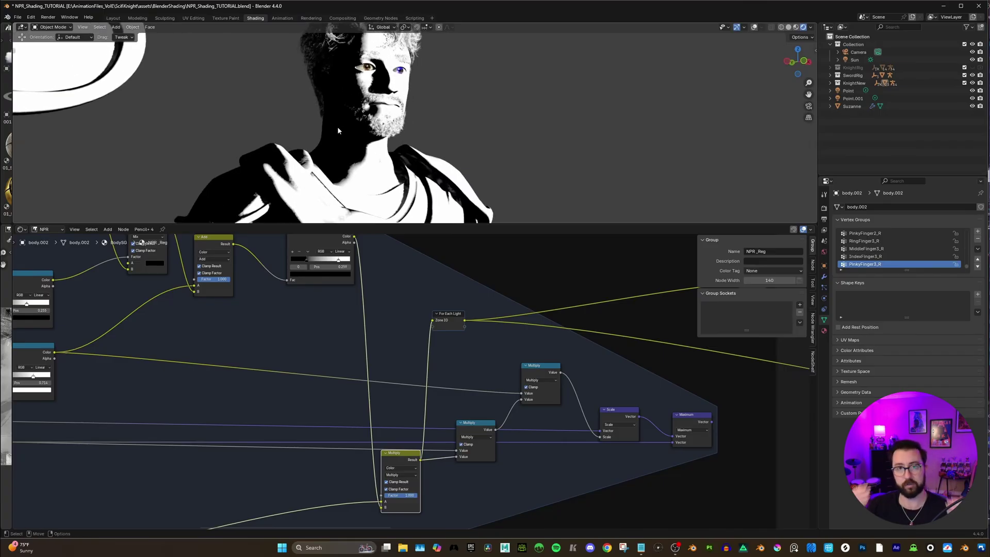
Move the For Each Light output above the Maximum node near the NPR Output and reposition the first math Multiply node
{"action": "scroll", "coordinate": [357, 392], "scroll_direction": "down", "scroll_amount": 3}
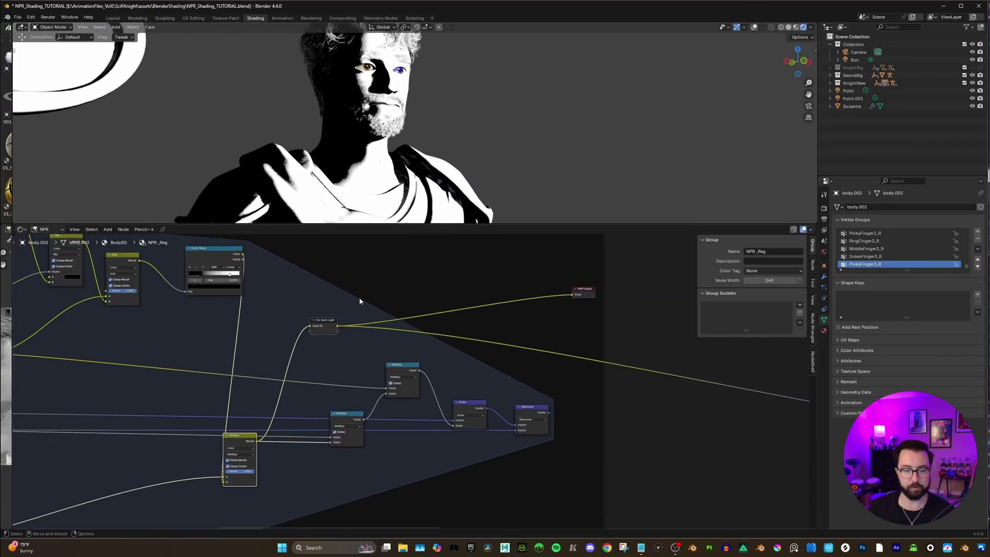
{"action": "left_click_drag", "start_coordinate": [326, 324], "coordinate": [559, 345]}
{"action": "left_click_drag", "start_coordinate": [342, 414], "coordinate": [316, 392]}
{"action": "scroll", "coordinate": [316, 392], "scroll_direction": "down", "scroll_amount": 2}
{"action": "middle_click_drag", "start_coordinate": [316, 392], "coordinate": [475, 364]}
{"action": "middle_click_drag", "start_coordinate": [454, 372], "coordinate": [114, 364]}
{"action": "middle_click_drag", "start_coordinate": [547, 361], "coordinate": [340, 371]}
{"action": "scroll", "coordinate": [321, 394], "scroll_direction": "up", "scroll_amount": 3}
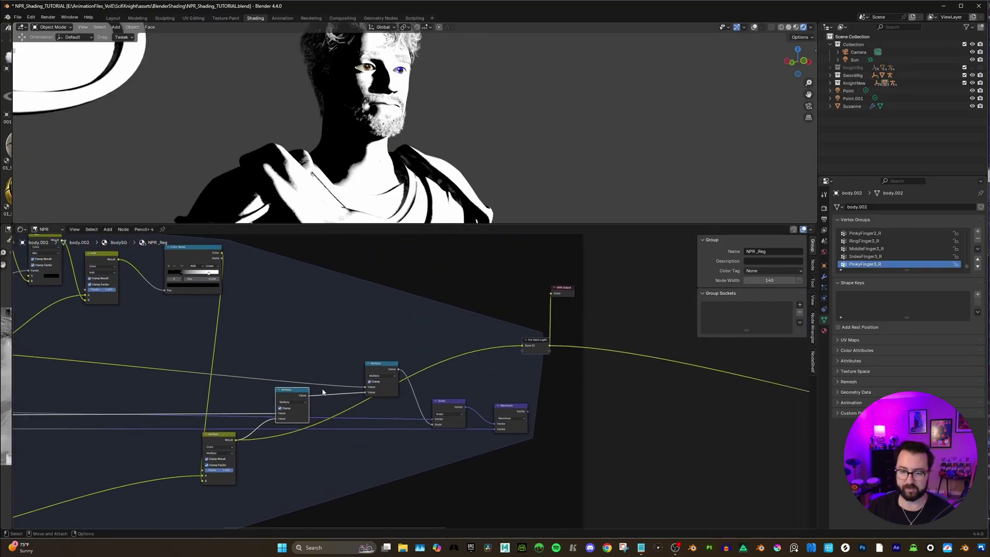
Connect the first math Multiply node's Value to the For Each Light output and review the nodes feeding it
{"action": "mouse_move", "coordinate": [309, 396]}
{"action": "left_mouse_down"}
{"action": "mouse_move", "coordinate": [524, 344]}
{"action": "mouse_move", "coordinate": [401, 351]}
{"action": "mouse_move", "coordinate": [365, 387]}
{"action": "mouse_move", "coordinate": [302, 405]}
{"action": "left_mouse_up"}
{"action": "scroll", "coordinate": [412, 376], "scroll_direction": "down", "scroll_amount": 1}
{"action": "middle_click_drag", "start_coordinate": [303, 405], "coordinate": [435, 370]}
{"action": "scroll", "coordinate": [111, 358], "scroll_direction": "down", "scroll_amount": 2}
{"action": "scroll", "coordinate": [124, 365], "scroll_direction": "left", "scroll_amount": 3, "text": "ctrl"}
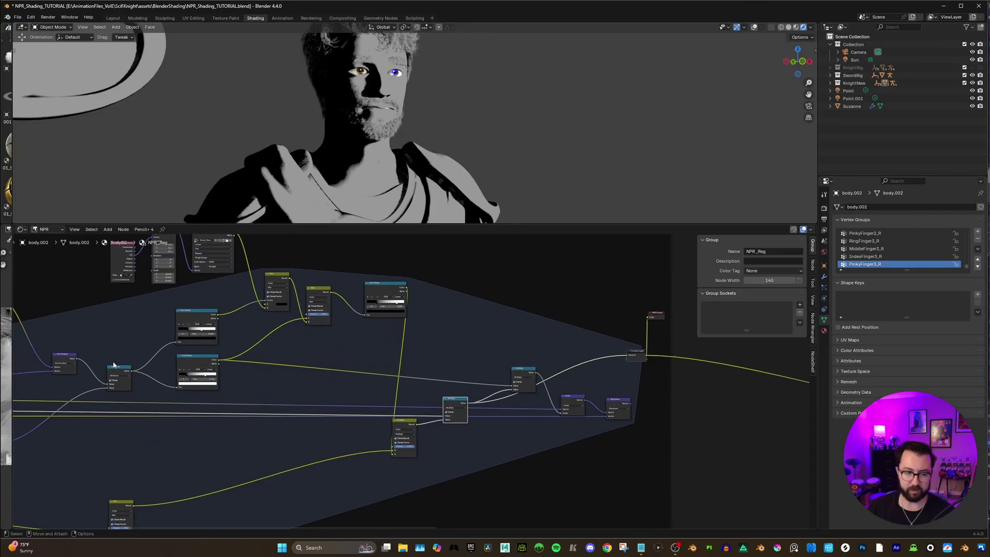
{"action": "scroll", "coordinate": [138, 373], "scroll_direction": "right", "scroll_amount": 3, "text": "ctrl"}
{"action": "scroll", "coordinate": [395, 376], "scroll_direction": "up", "scroll_amount": 2}
Compare the two math Multiply nodes through the For Each Light output, leaving the second one's Value connected
{"action": "left_click_drag", "start_coordinate": [402, 371], "coordinate": [537, 344]}
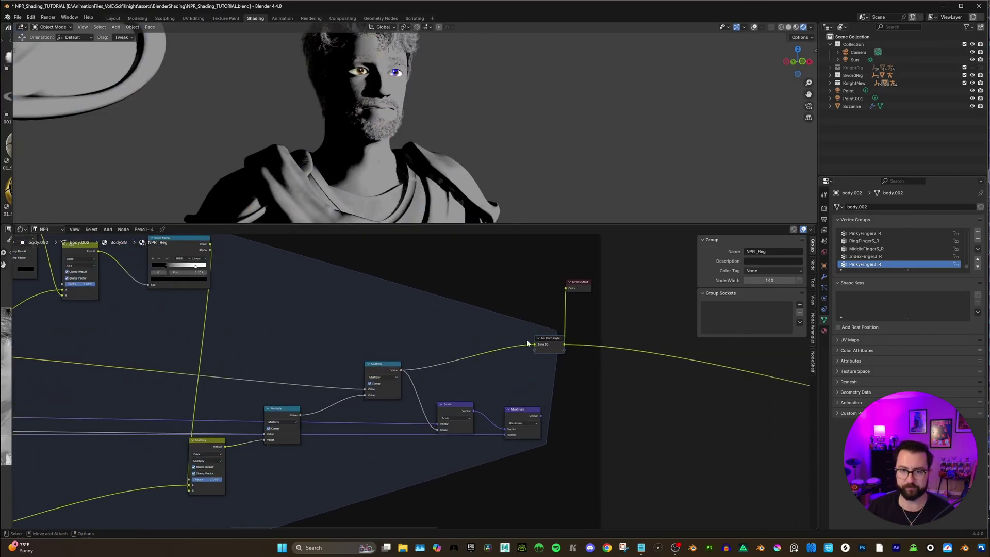
{"action": "mouse_move", "coordinate": [300, 415]}
{"action": "left_mouse_down"}
{"action": "mouse_move", "coordinate": [501, 366]}
{"action": "mouse_move", "coordinate": [535, 344]}
{"action": "left_mouse_up"}
{"action": "left_click_drag", "start_coordinate": [408, 379], "coordinate": [537, 347]}
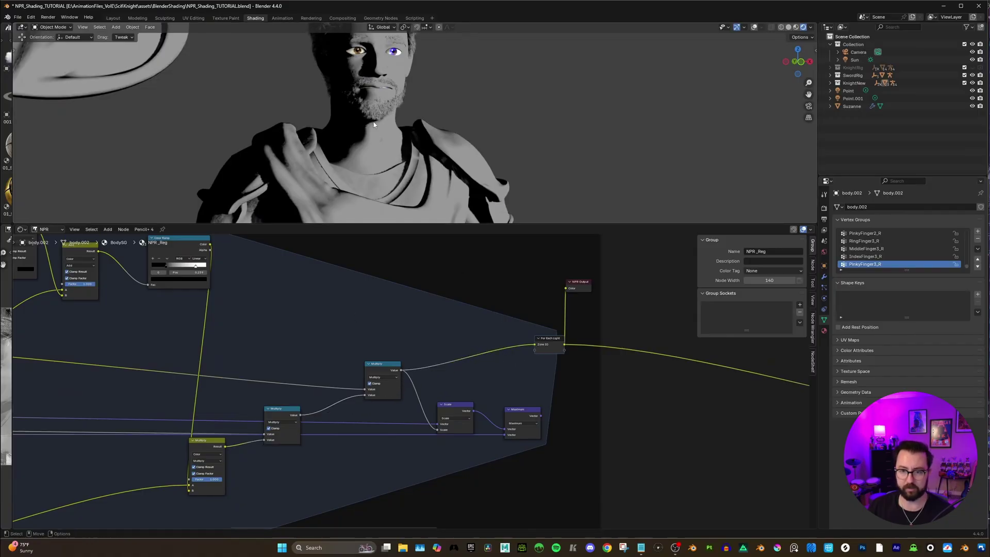
Trace the Scale node's Vector input back to the Color socket of the For Each Light input node
{"action": "key", "text": "Home"}
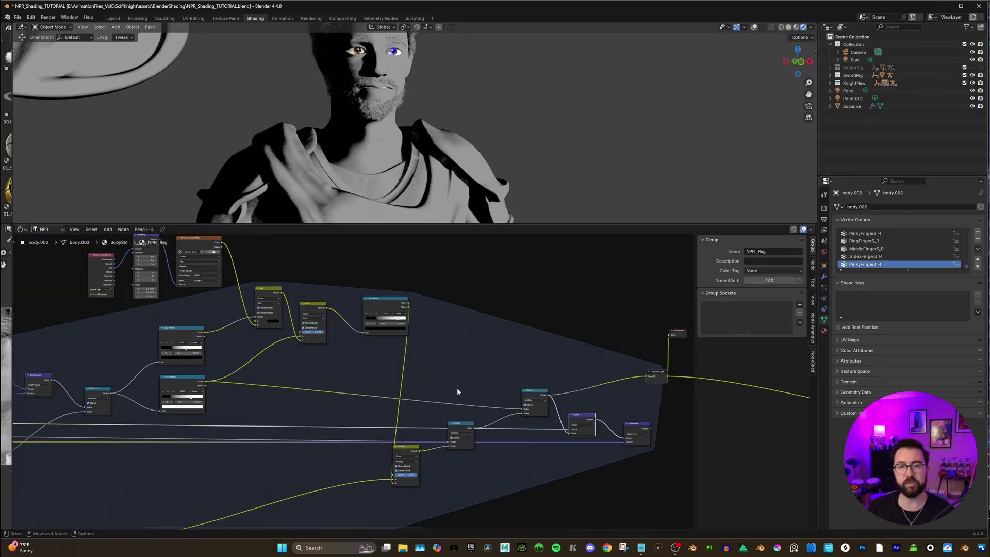
{"action": "scroll", "coordinate": [456, 388], "scroll_direction": "up", "scroll_amount": 6}
{"action": "left_click_drag", "start_coordinate": [480, 399], "coordinate": [483, 400]}
{"action": "scroll", "coordinate": [464, 392], "scroll_direction": "down", "scroll_amount": 5}
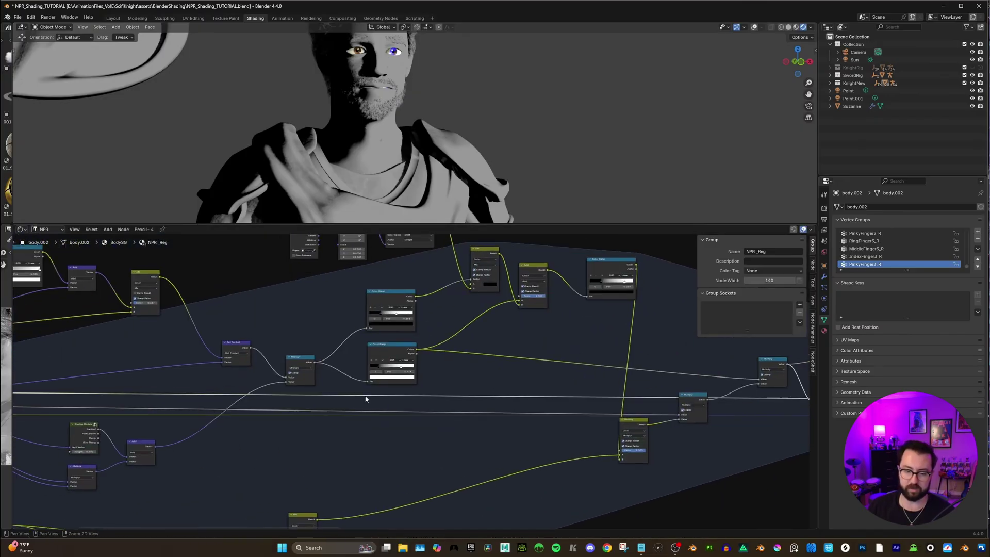
{"action": "middle_click_drag", "start_coordinate": [464, 389], "coordinate": [289, 400]}
{"action": "scroll", "coordinate": [349, 390], "scroll_direction": "up", "scroll_amount": 4}
{"action": "middle_click_drag", "start_coordinate": [348, 391], "coordinate": [298, 380]}
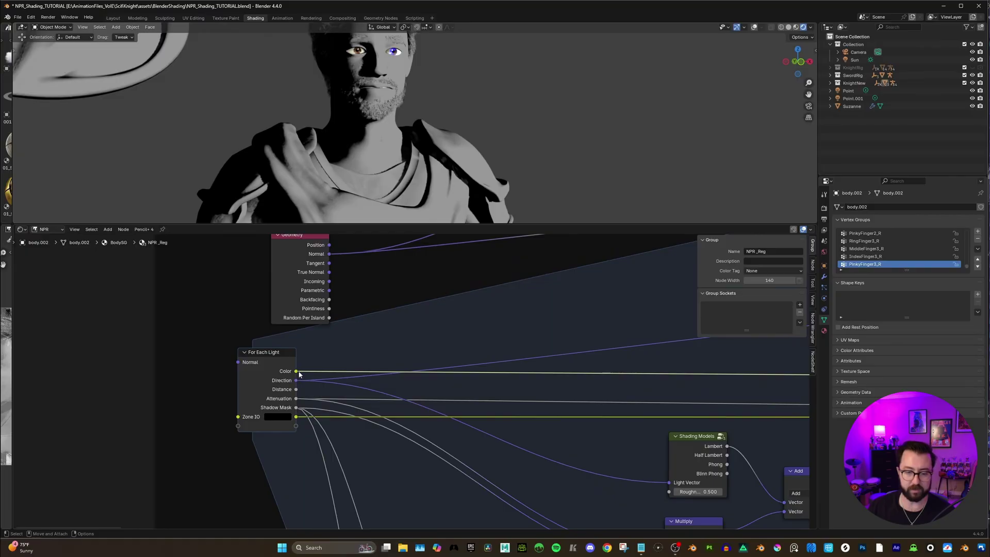
Connect the Scale node's Vector to the For Each Light output and examine the lighting on the character and monkey head
{"action": "scroll", "coordinate": [518, 404], "scroll_direction": "down", "scroll_amount": 4}
{"action": "middle_click_drag", "start_coordinate": [518, 403], "coordinate": [413, 392]}
{"action": "scroll", "coordinate": [412, 392], "scroll_direction": "up", "scroll_amount": 2}
{"action": "scroll", "coordinate": [411, 391], "scroll_direction": "up", "scroll_amount": 4}
{"action": "middle_click_drag", "start_coordinate": [495, 415], "coordinate": [428, 407]}
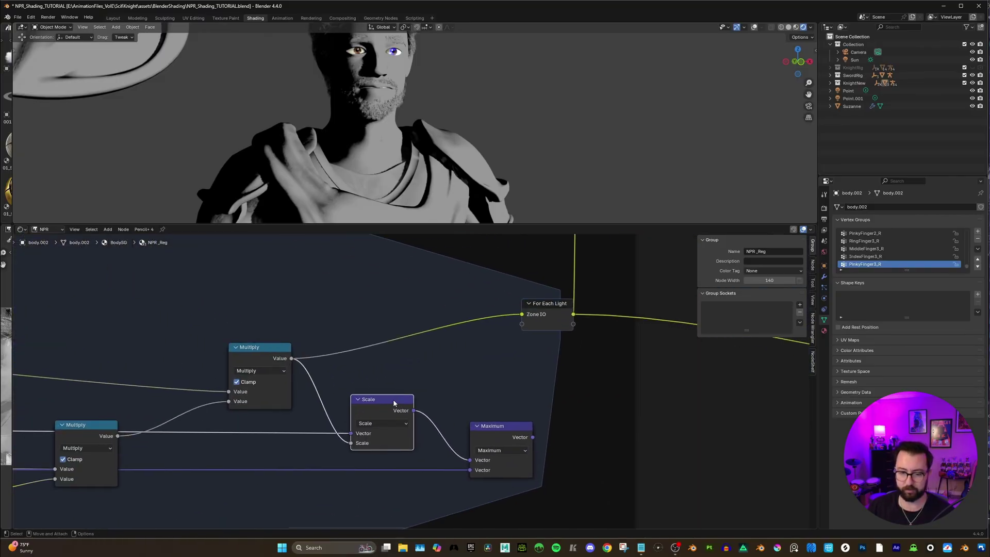
{"action": "left_click_drag", "start_coordinate": [423, 407], "coordinate": [522, 314]}
{"action": "scroll", "coordinate": [412, 144], "scroll_direction": "down", "scroll_amount": 3}
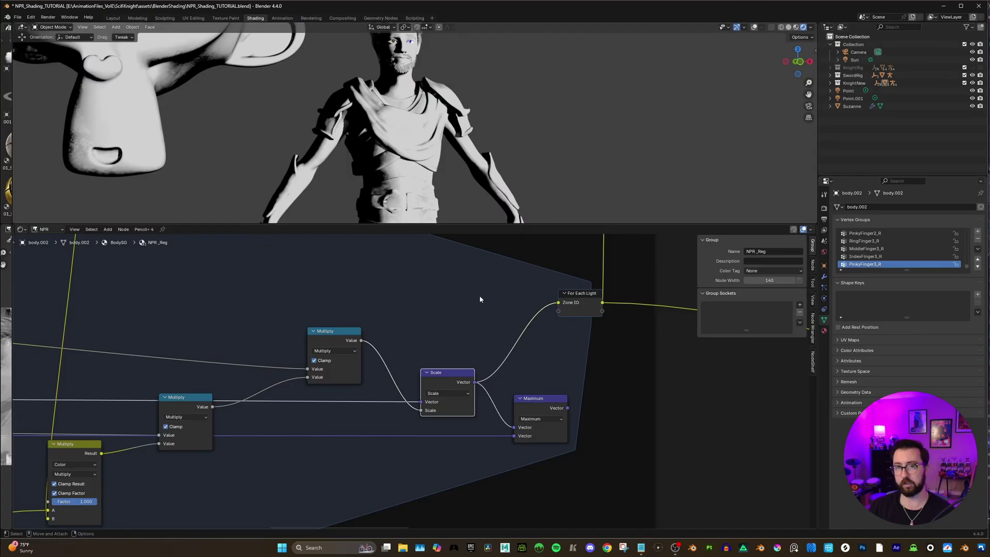
{"action": "scroll", "coordinate": [510, 297], "scroll_direction": "down", "scroll_amount": 2}
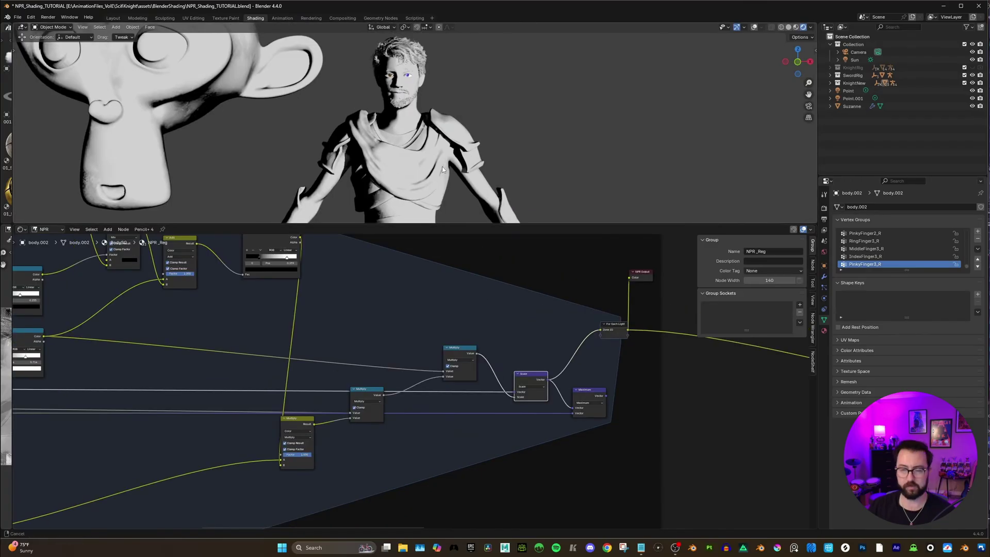
Trace the Maximum node's second Vector input back to the Zone IO socket of the For Each Light input node
{"action": "left_click", "coordinate": [601, 395]}
{"action": "middle_click_drag", "start_coordinate": [592, 388], "coordinate": [483, 369]}
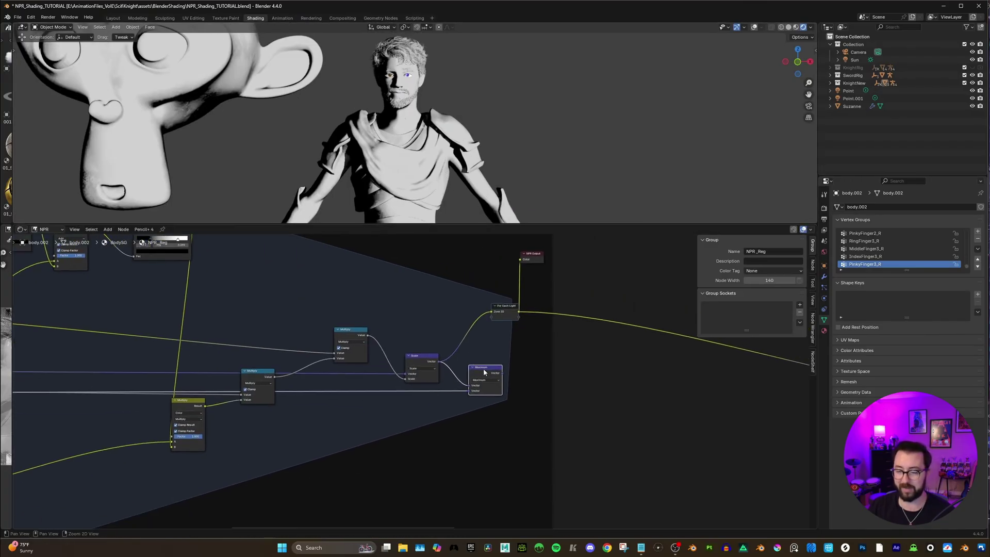
{"action": "scroll", "coordinate": [483, 369], "scroll_direction": "up", "scroll_amount": 4}
{"action": "scroll", "coordinate": [488, 392], "scroll_direction": "down", "scroll_amount": 3}
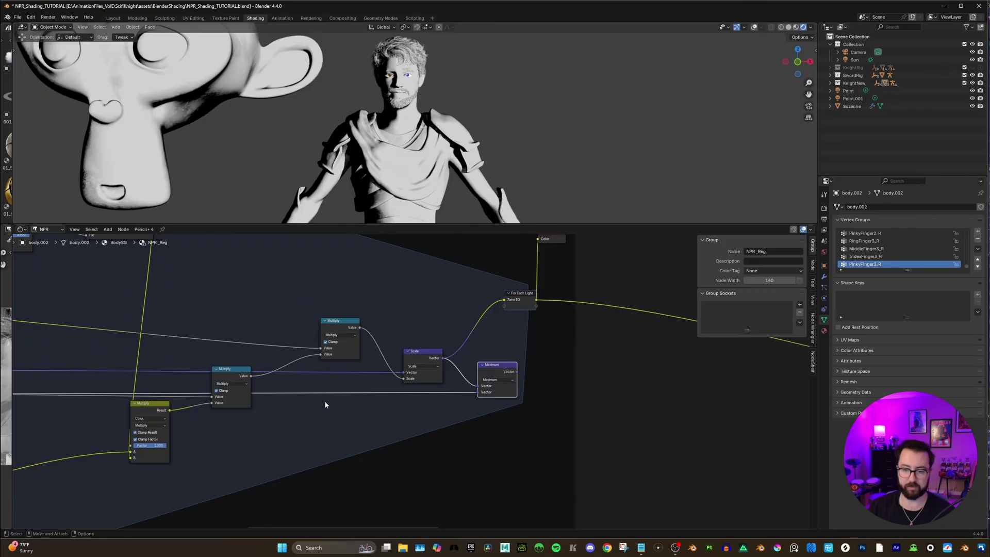
{"action": "scroll", "coordinate": [372, 401], "scroll_direction": "down", "scroll_amount": 2}
{"action": "scroll", "coordinate": [372, 401], "scroll_direction": "up", "scroll_amount": 1}
{"action": "middle_click_drag", "start_coordinate": [62, 382], "coordinate": [343, 382]}
{"action": "scroll", "coordinate": [343, 382], "scroll_direction": "up", "scroll_amount": 2}
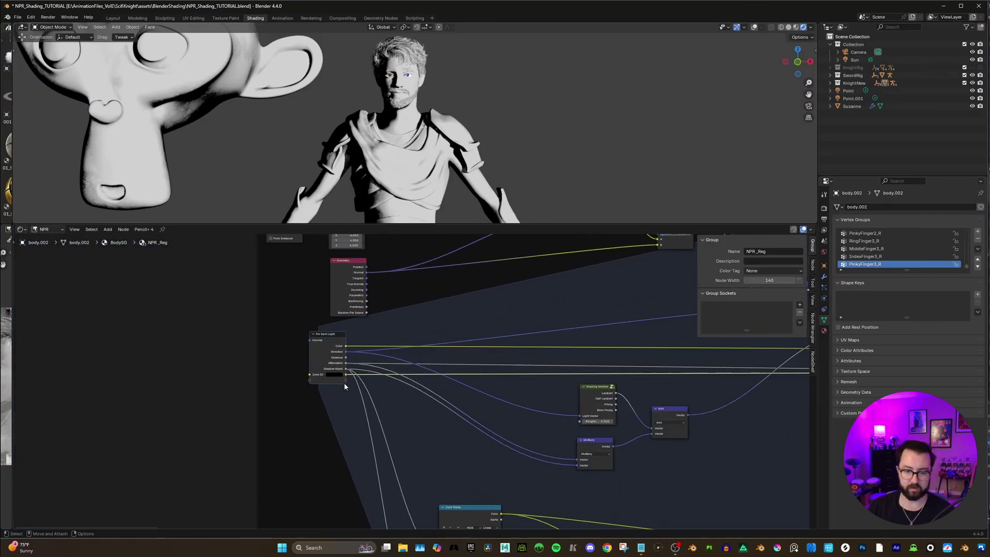
{"action": "scroll", "coordinate": [343, 382], "scroll_direction": "up", "scroll_amount": 4}
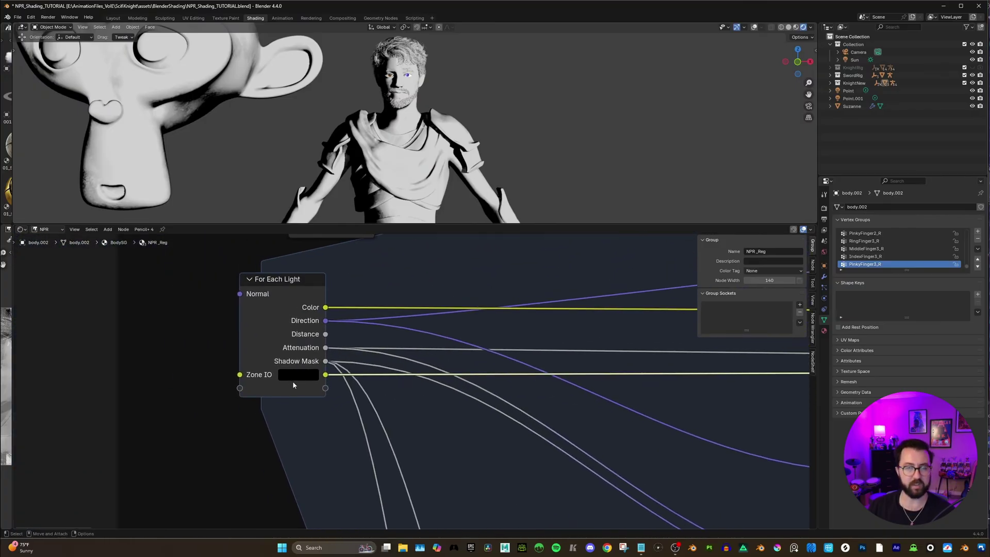
{"action": "scroll", "coordinate": [394, 390], "scroll_direction": "down", "scroll_amount": 7}
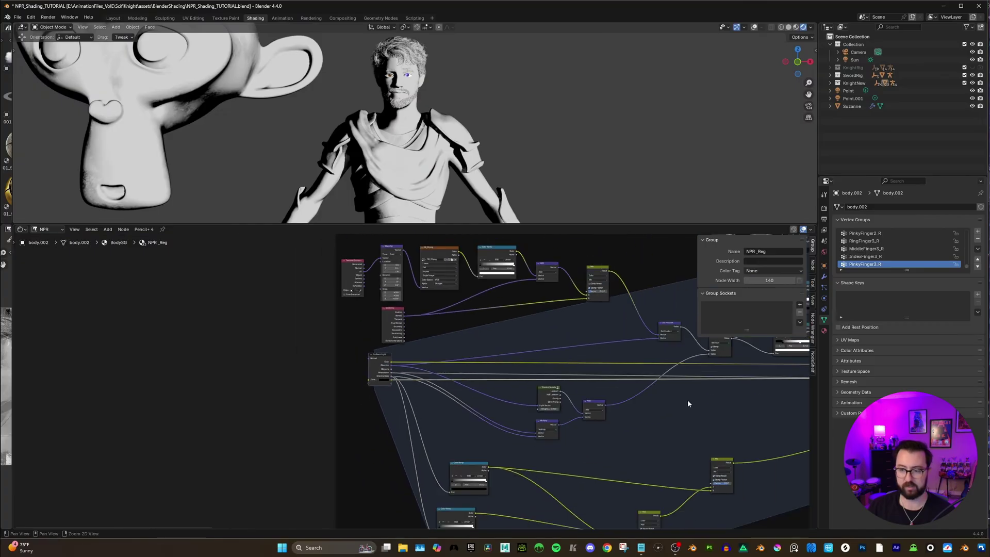
{"action": "scroll", "coordinate": [469, 374], "scroll_direction": "up", "scroll_amount": 5}
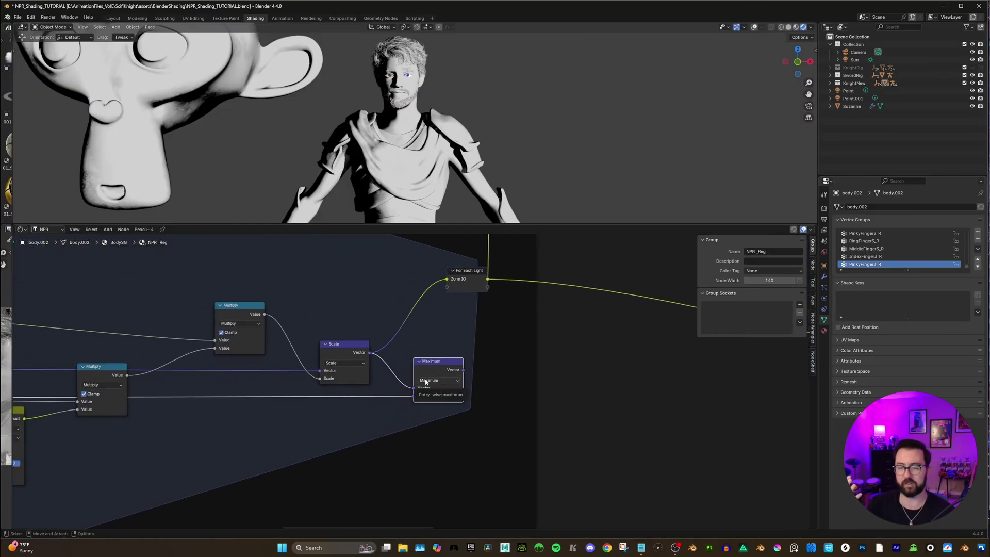
Connect the Maximum node's Vector to the For Each Light output and examine the combined lighting on the character
{"action": "left_click_drag", "start_coordinate": [462, 371], "coordinate": [446, 286]}
{"action": "mouse_move", "coordinate": [402, 154]}
{"action": "middle_mouse_down"}
{"action": "mouse_move", "coordinate": [490, 162]}
{"action": "mouse_move", "coordinate": [416, 157]}
{"action": "middle_mouse_up"}
{"action": "scroll", "coordinate": [369, 354], "scroll_direction": "down", "scroll_amount": 3}
{"action": "left_click_drag", "start_coordinate": [303, 313], "coordinate": [467, 343]}
{"action": "scroll", "coordinate": [393, 343], "scroll_direction": "left", "scroll_amount": 5}
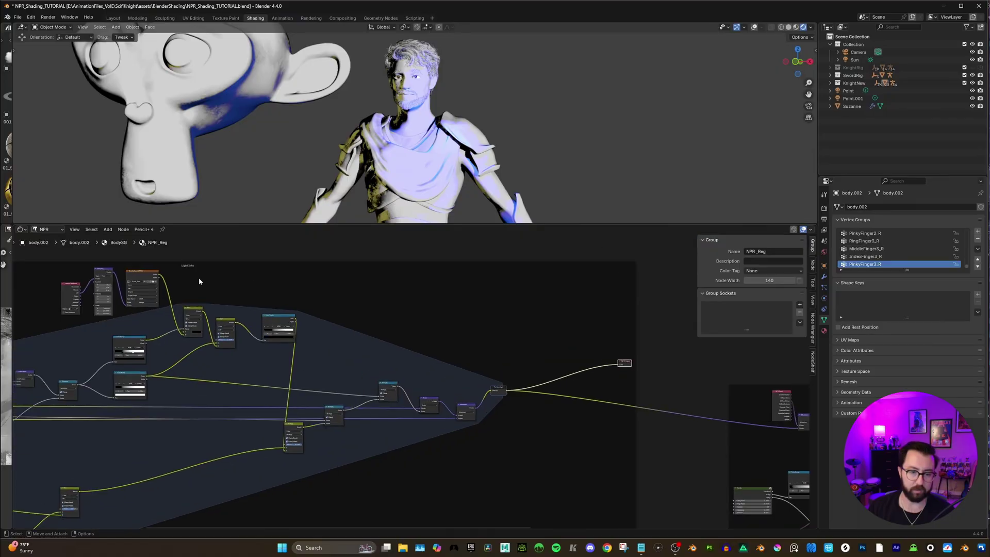
Examine how the For Each Light output and the NPR Input's Diffuse Direct feed the Maximum node in the Light On Diffuse frame
{"action": "scroll", "coordinate": [542, 339], "scroll_direction": "right", "scroll_amount": 2}
{"action": "middle_click_drag", "start_coordinate": [542, 338], "coordinate": [332, 291]}
{"action": "middle_click_drag", "start_coordinate": [444, 311], "coordinate": [370, 345]}
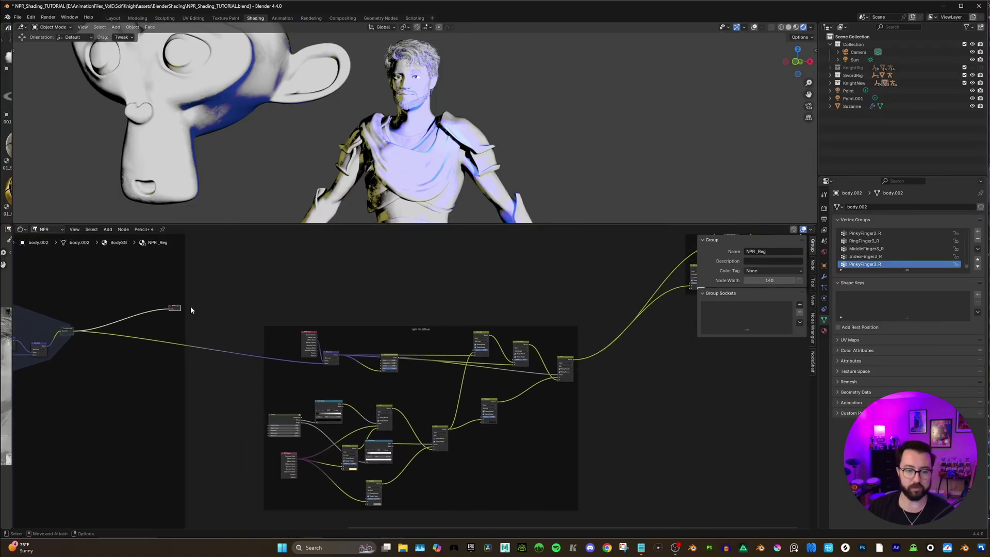
{"action": "scroll", "coordinate": [540, 353], "scroll_direction": "left", "scroll_amount": 3}
{"action": "scroll", "coordinate": [410, 331], "scroll_direction": "up", "scroll_amount": 4}
{"action": "left_click_drag", "start_coordinate": [383, 313], "coordinate": [356, 310]}
{"action": "scroll", "coordinate": [426, 346], "scroll_direction": "down", "scroll_amount": 2}
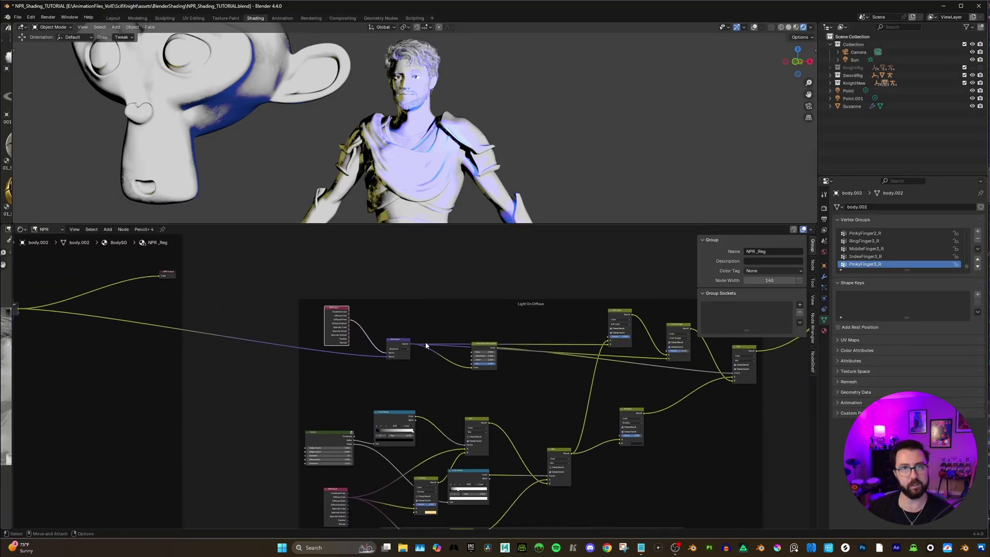
{"action": "scroll", "coordinate": [392, 329], "scroll_direction": "up", "scroll_amount": 3}
{"action": "left_click_drag", "start_coordinate": [331, 289], "coordinate": [320, 290]}
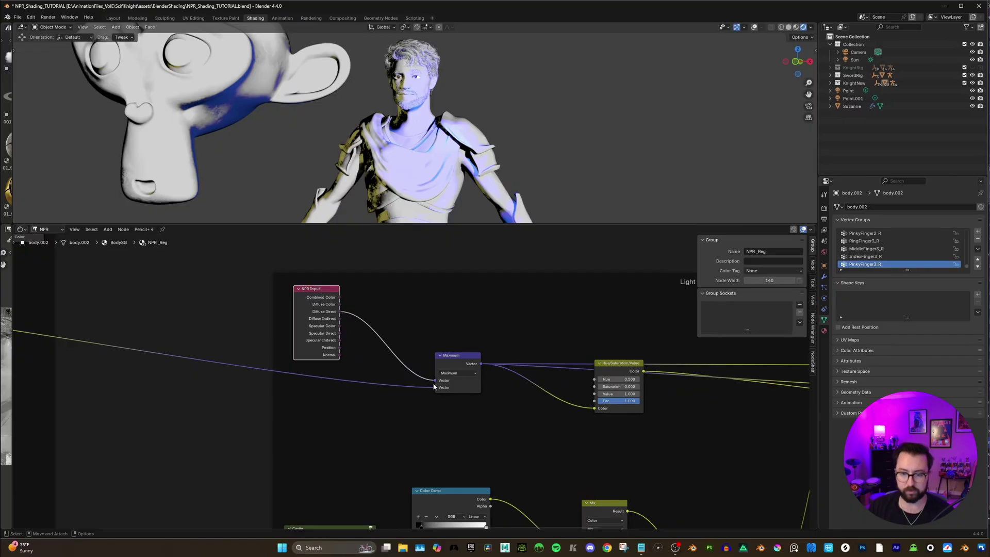
Preview the Light On Diffuse frame's Maximum node through the NPR Output and view the character from another angle
{"action": "scroll", "coordinate": [430, 382], "scroll_direction": "down", "scroll_amount": 2}
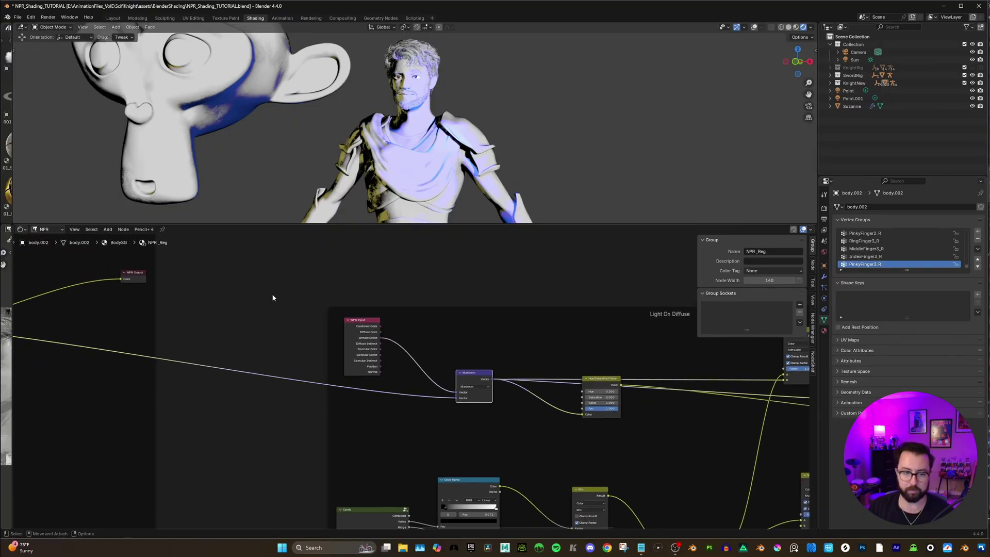
{"action": "scroll", "coordinate": [397, 311], "scroll_direction": "down", "scroll_amount": 1}
{"action": "left_click_drag", "start_coordinate": [499, 382], "coordinate": [208, 301]}
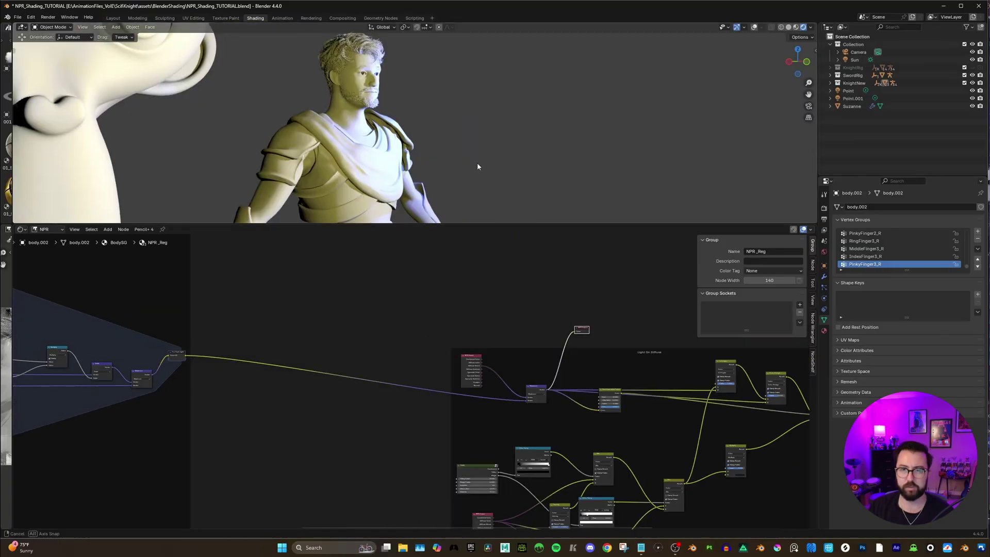
{"action": "middle_click_drag", "start_coordinate": [477, 166], "coordinate": [325, 170]}
Preview the NPR Input's Diffuse Color through the NPR Output beside the Cavity node group
{"action": "scroll", "coordinate": [448, 326], "scroll_direction": "down", "scroll_amount": 2}
{"action": "middle_click_drag", "start_coordinate": [448, 326], "coordinate": [340, 318]}
{"action": "scroll", "coordinate": [442, 350], "scroll_direction": "up", "scroll_amount": 3}
{"action": "middle_click_drag", "start_coordinate": [442, 350], "coordinate": [419, 322]}
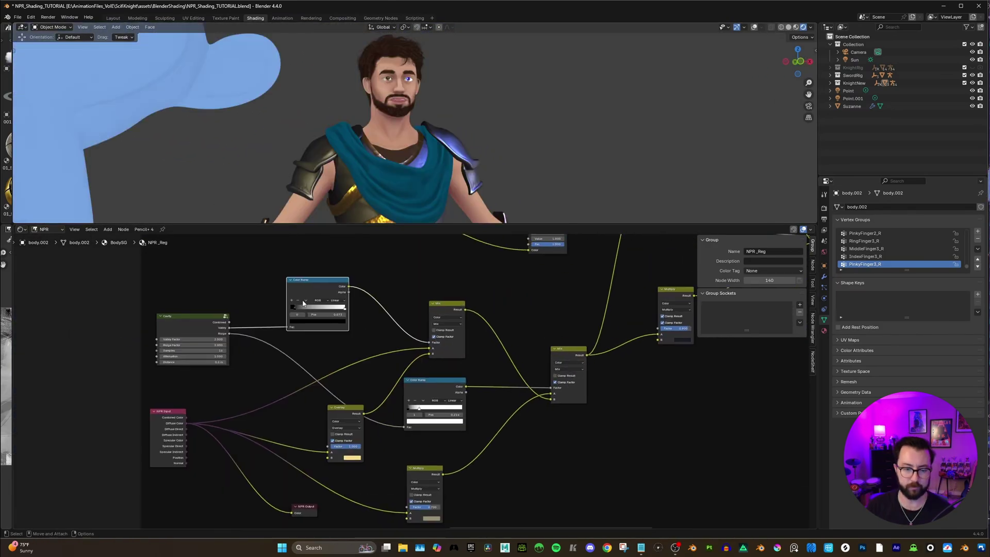
Connect the Cavity node's Valley to the NPR Output and inspect the valley mask on the character
{"action": "left_click_drag", "start_coordinate": [205, 319], "coordinate": [205, 302]}
{"action": "scroll", "coordinate": [205, 303], "scroll_direction": "up", "scroll_amount": 1}
{"action": "middle_click_drag", "start_coordinate": [205, 303], "coordinate": [203, 276]}
{"action": "left_click_drag", "start_coordinate": [221, 282], "coordinate": [281, 497]}
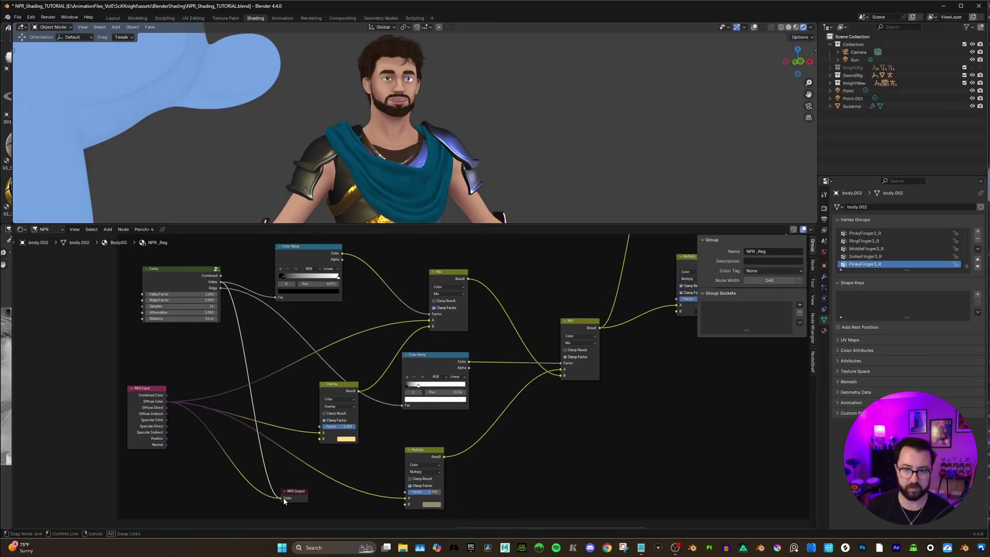
{"action": "middle_click_drag", "start_coordinate": [360, 159], "coordinate": [404, 180]}
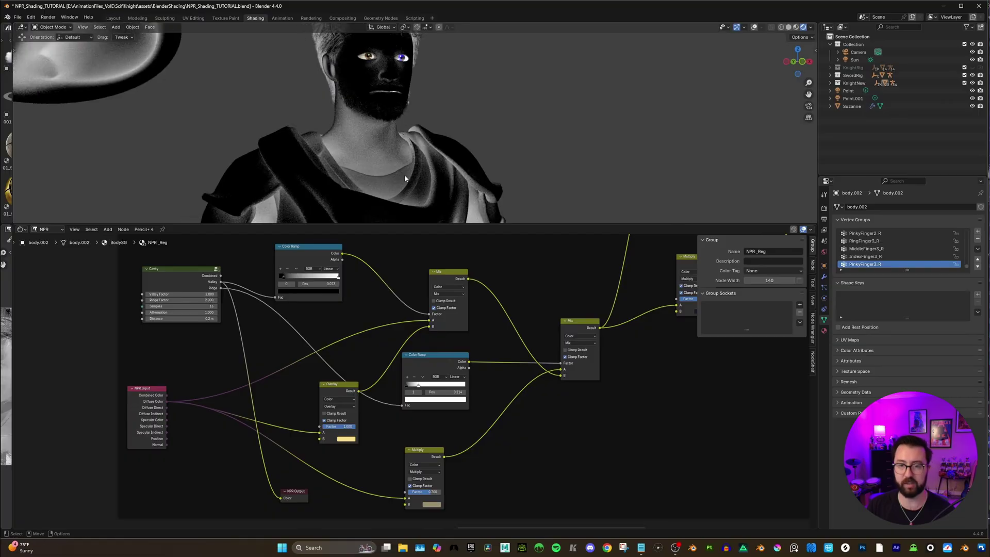
Preview the valley Color Ramp through the NPR Output and shift its black stop slightly toward the start of the gradient
{"action": "middle_click_drag", "start_coordinate": [341, 253], "coordinate": [336, 268]}
{"action": "left_click_drag", "start_coordinate": [336, 268], "coordinate": [277, 516]}
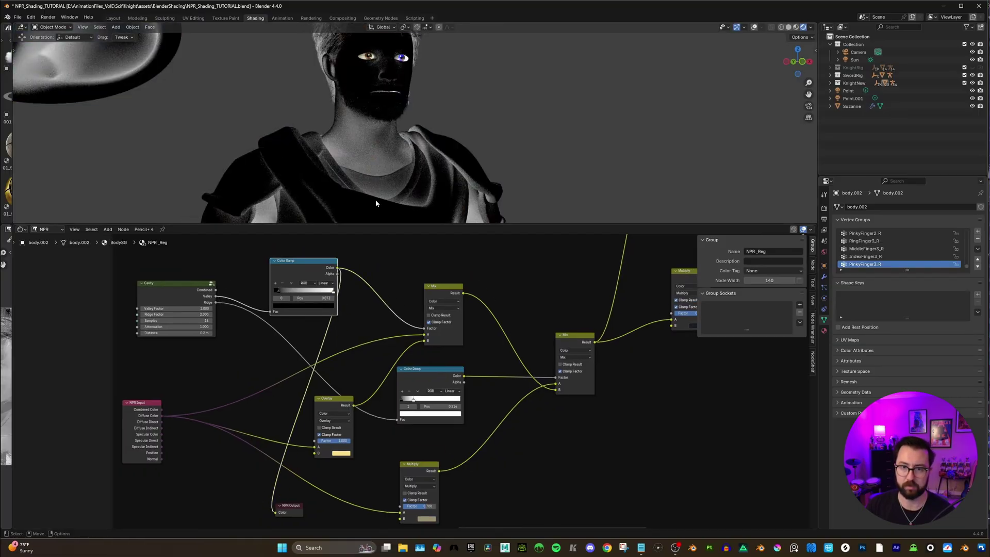
{"action": "left_click_drag", "start_coordinate": [278, 294], "coordinate": [276, 293]}
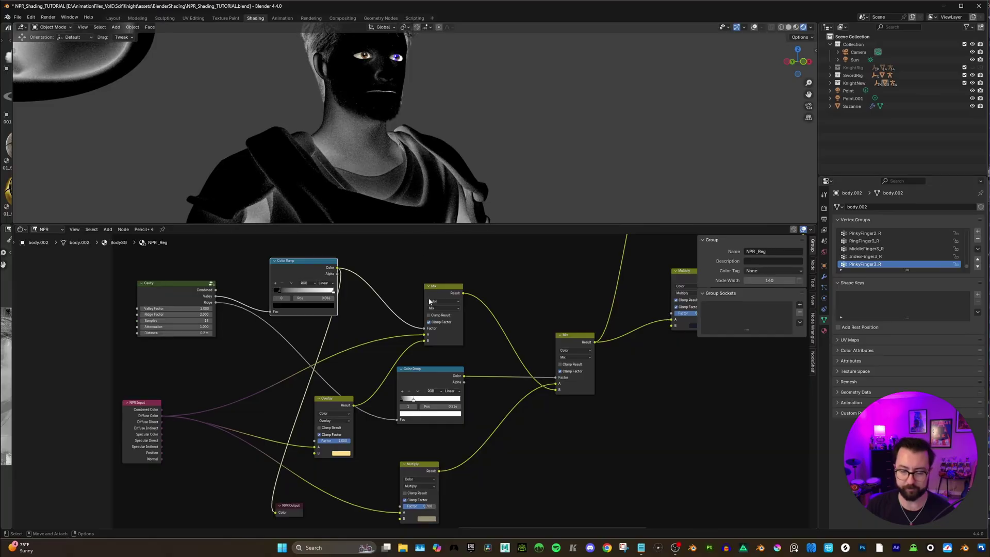
{"action": "scroll", "coordinate": [428, 290], "scroll_direction": "down", "scroll_amount": 1}
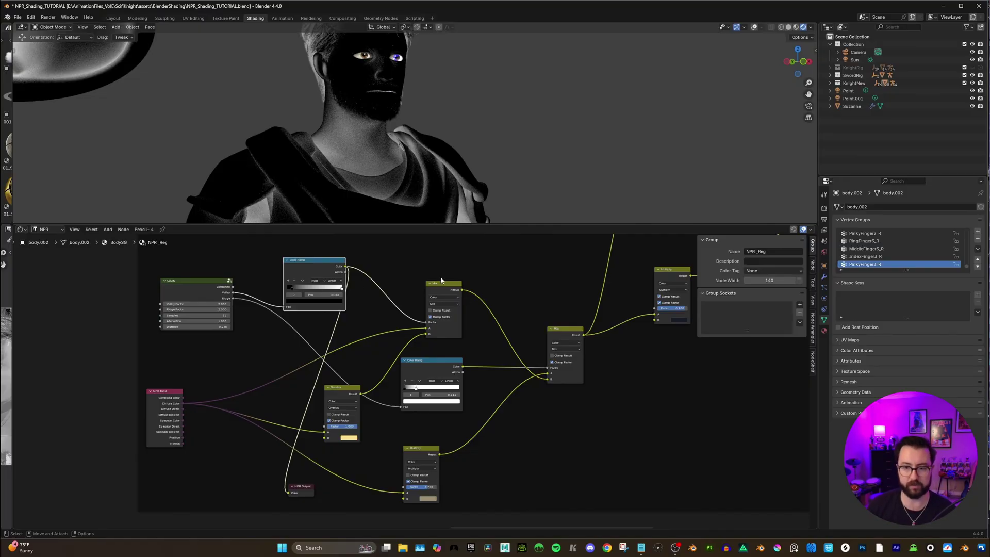
{"action": "middle_click_drag", "start_coordinate": [461, 295], "coordinate": [475, 289]}
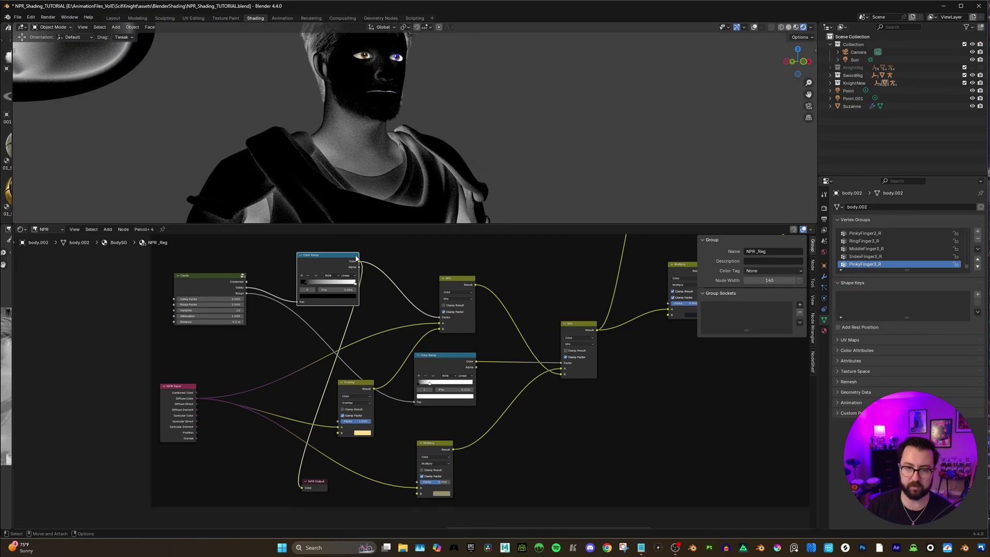
{"action": "scroll", "coordinate": [368, 121], "scroll_direction": "down", "scroll_amount": 2}
Enlarge the 3D viewport slightly and preview the Overlay node's Result on the character through the NPR Output
{"action": "left_click_drag", "start_coordinate": [438, 225], "coordinate": [438, 237]}
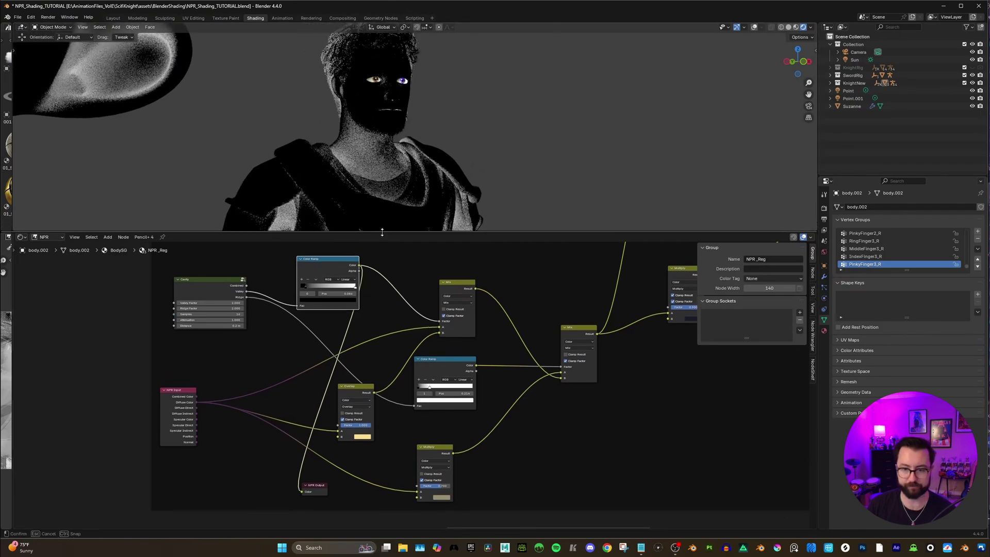
{"action": "middle_click_drag", "start_coordinate": [468, 287], "coordinate": [462, 293]}
{"action": "middle_click_drag", "start_coordinate": [440, 334], "coordinate": [436, 327]}
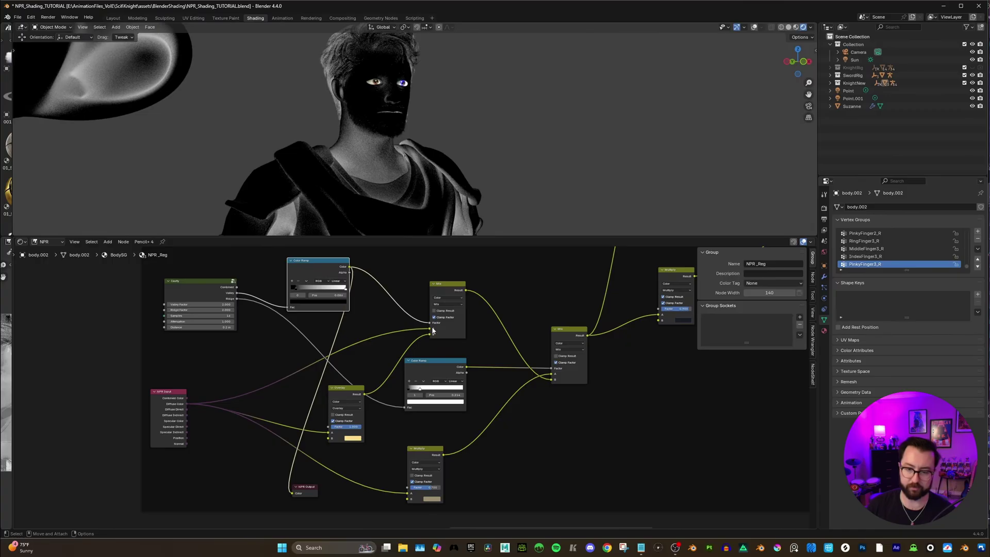
{"action": "mouse_move", "coordinate": [345, 394]}
{"action": "left_mouse_down"}
{"action": "mouse_move", "coordinate": [396, 391]}
{"action": "mouse_move", "coordinate": [294, 494]}
{"action": "left_mouse_up"}
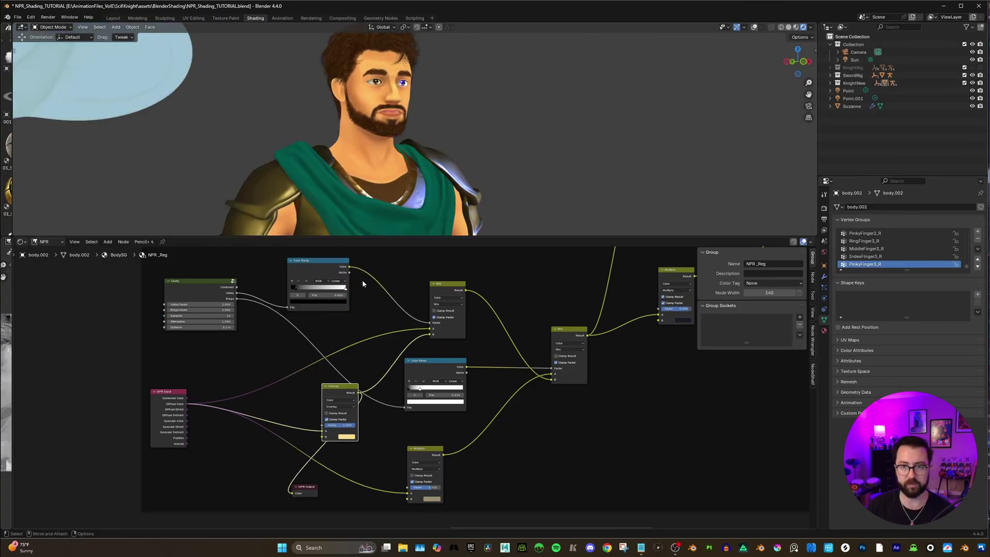
{"action": "mouse_move", "coordinate": [356, 155]}
{"action": "middle_mouse_down"}
{"action": "mouse_move", "coordinate": [465, 147]}
{"action": "mouse_move", "coordinate": [426, 150]}
{"action": "middle_mouse_up"}
Connect the first Mix node's Result to the NPR Output and examine the character's face and body
{"action": "left_click_drag", "start_coordinate": [465, 291], "coordinate": [292, 494]}
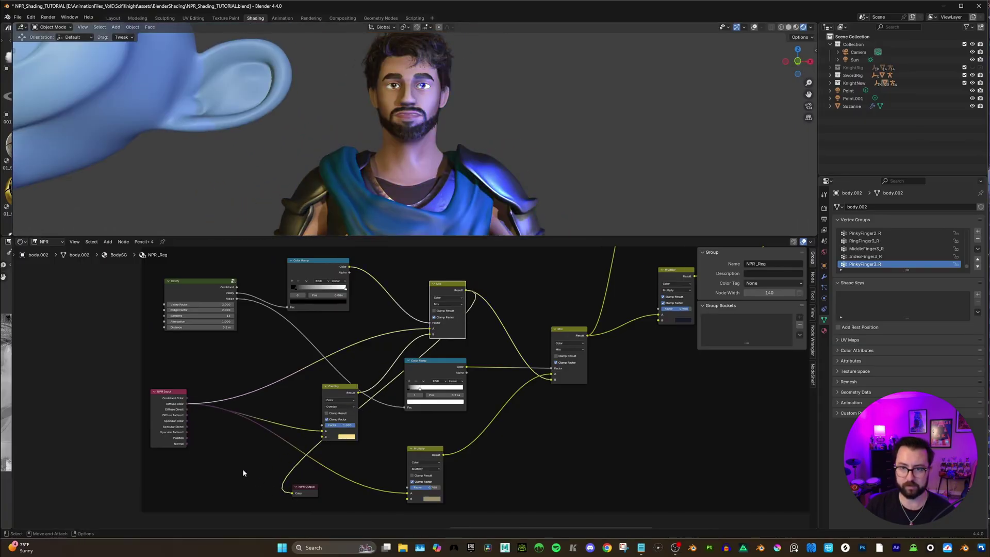
{"action": "scroll", "coordinate": [353, 412], "scroll_direction": "up", "scroll_amount": 2}
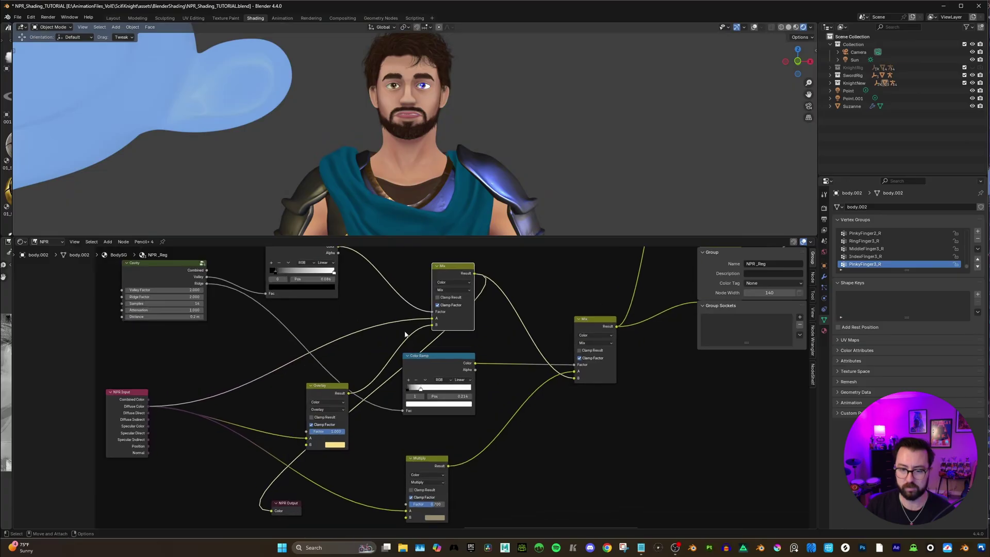
{"action": "mouse_move", "coordinate": [349, 432]}
{"action": "left_mouse_down"}
{"action": "mouse_move", "coordinate": [317, 428]}
{"action": "mouse_move", "coordinate": [355, 428]}
{"action": "left_mouse_up"}
{"action": "middle_click_drag", "start_coordinate": [501, 212], "coordinate": [474, 89]}
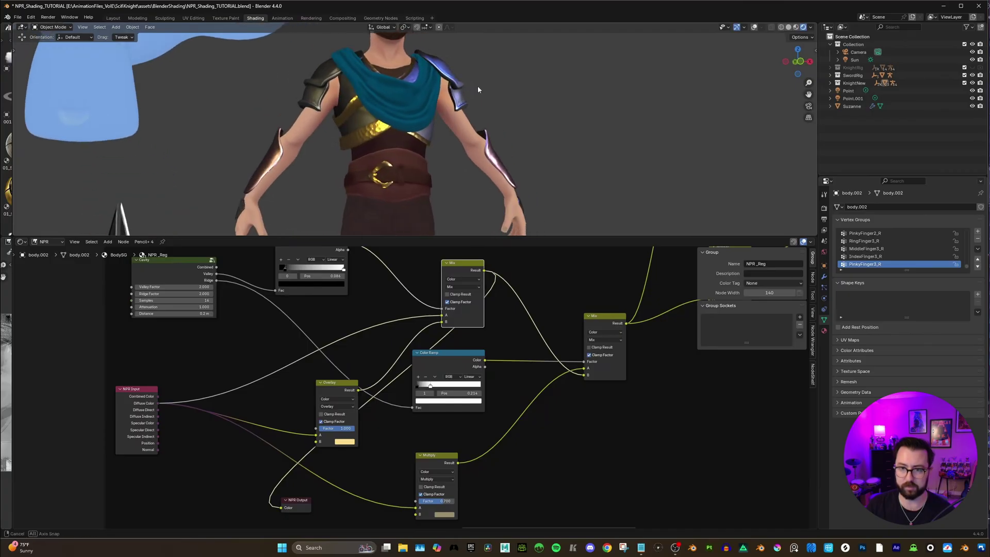
Compare the look by undoing and redoing the last change, keeping the Overlay node's Factor at 1.000
{"action": "key", "text": "ctrl+z"}
{"action": "key", "text": "ctrl+shift+z"}
{"action": "key", "text": "ctrl+z"}
{"action": "left_click_drag", "start_coordinate": [319, 429], "coordinate": [355, 428]}
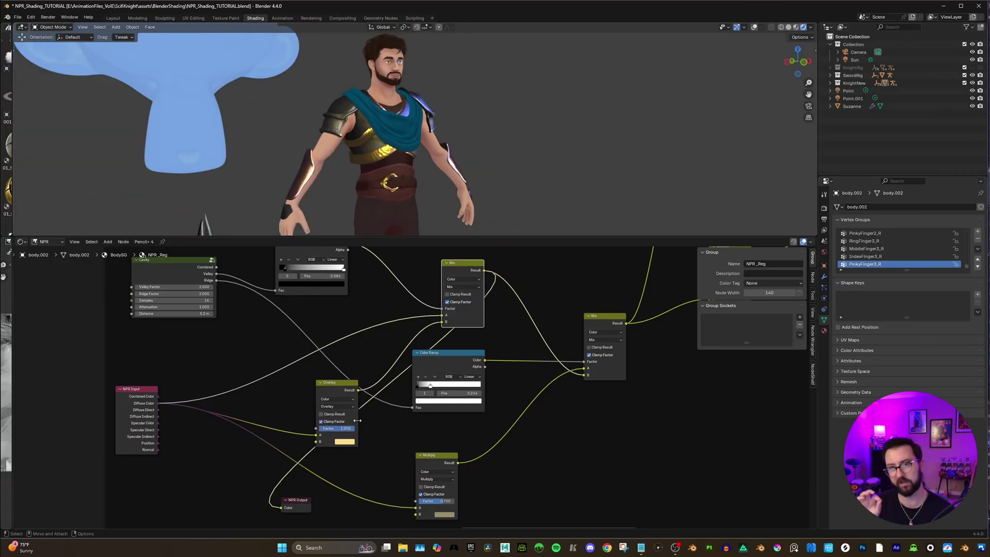
Connect the Cavity node's Ridge to the NPR Output and inspect the ridge mask on the character and monkey head
{"action": "scroll", "coordinate": [210, 321], "scroll_direction": "down", "scroll_amount": 1}
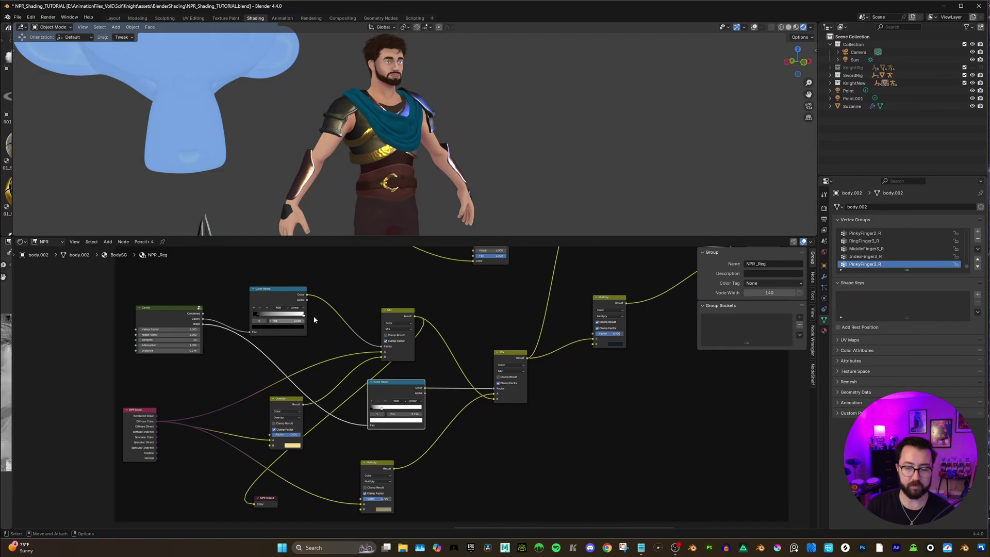
{"action": "scroll", "coordinate": [232, 313], "scroll_direction": "down", "scroll_amount": 1}
{"action": "left_click_drag", "start_coordinate": [232, 311], "coordinate": [279, 476]}
{"action": "middle_click_drag", "start_coordinate": [397, 78], "coordinate": [389, 132]}
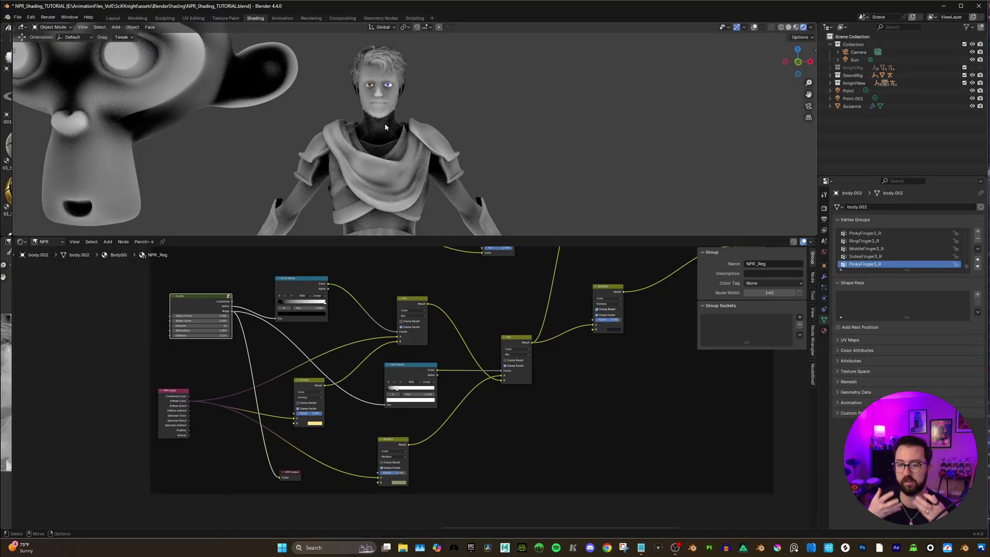
{"action": "scroll", "coordinate": [350, 350], "scroll_direction": "up", "scroll_amount": 2}
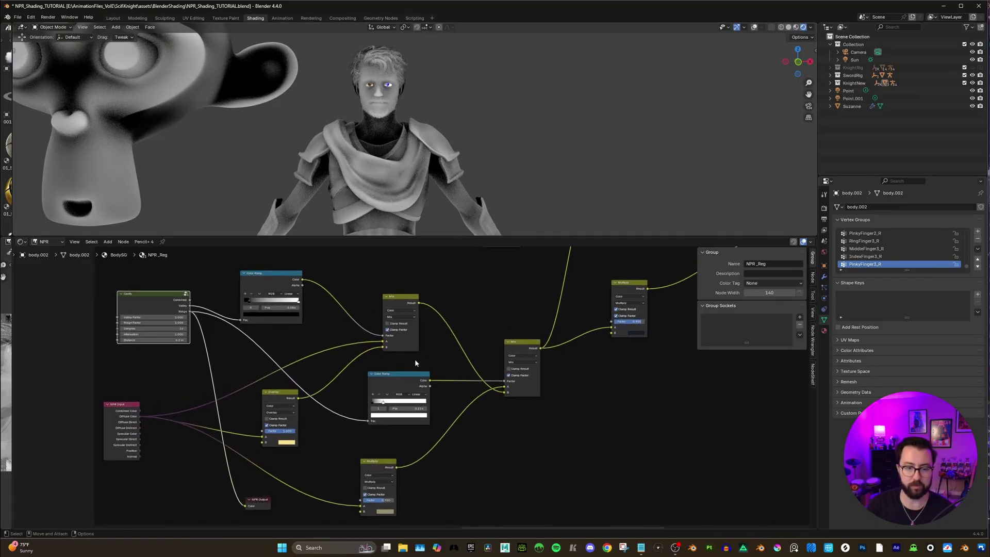
Preview the ridge Color Ramp's Color through the NPR Output, with the output node placed beyond the second Mix node
{"action": "mouse_move", "coordinate": [430, 388]}
{"action": "left_mouse_down"}
{"action": "mouse_move", "coordinate": [246, 505]}
{"action": "mouse_move", "coordinate": [591, 434]}
{"action": "left_mouse_up"}
{"action": "middle_click_drag", "start_coordinate": [558, 395], "coordinate": [482, 409]}
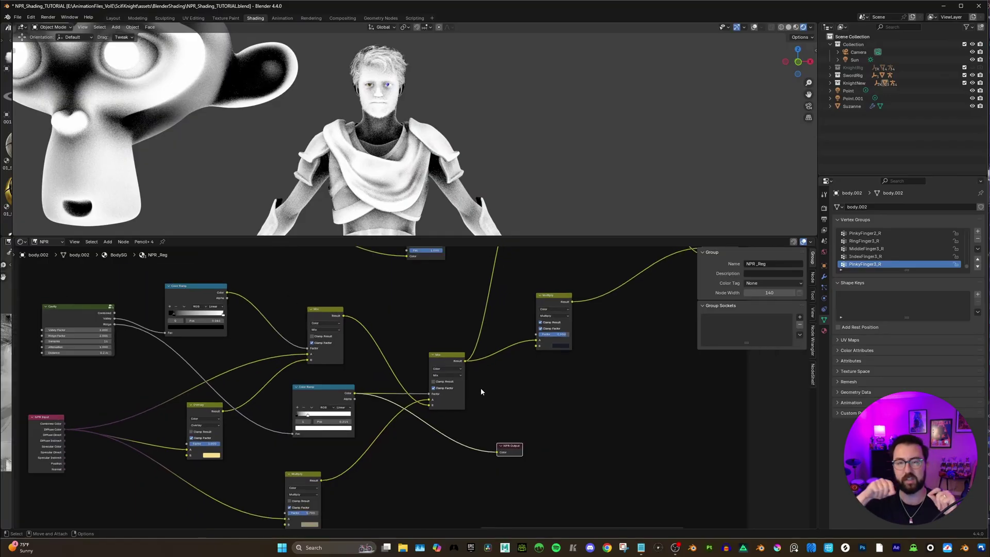
{"action": "mouse_move", "coordinate": [480, 387]}
{"action": "middle_mouse_down", "text": "ctrl"}
{"action": "mouse_move", "coordinate": [495, 380]}
{"action": "mouse_move", "coordinate": [485, 382]}
{"action": "middle_mouse_up", "text": "ctrl"}
{"action": "left_click", "coordinate": [453, 382]}
{"action": "scroll", "coordinate": [453, 381], "scroll_direction": "down", "scroll_amount": 1}
Connect the first Mix node's Result to the relocated NPR Output to preview the valley coloring
{"action": "middle_click_drag", "start_coordinate": [392, 330], "coordinate": [406, 312]}
{"action": "left_click_drag", "start_coordinate": [361, 295], "coordinate": [516, 431]}
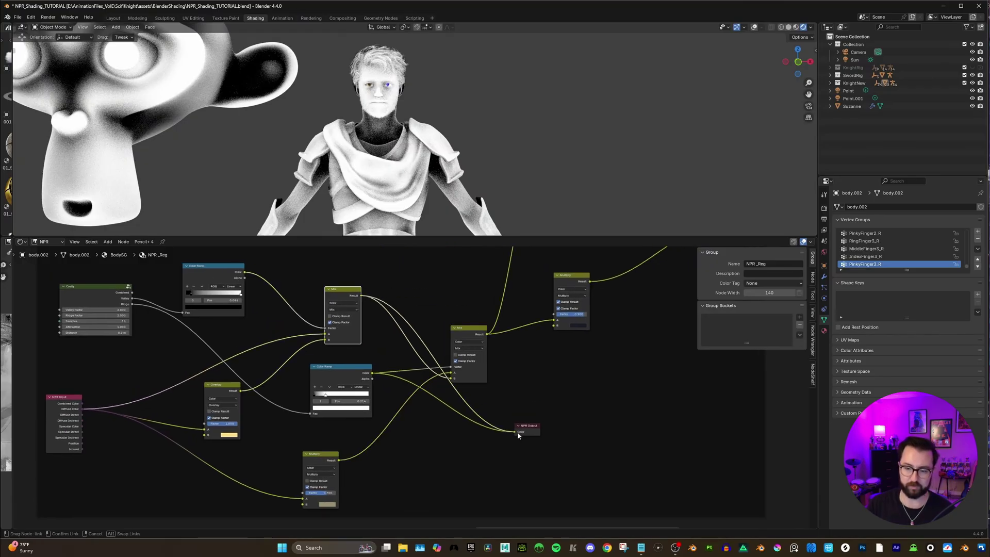
{"action": "scroll", "coordinate": [463, 394], "scroll_direction": "down", "scroll_amount": 2}
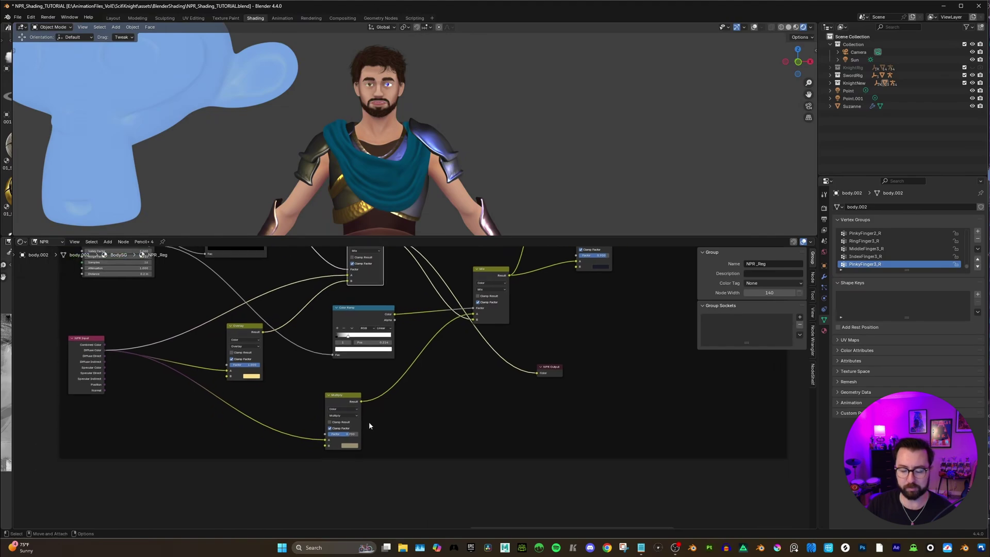
Compare the Multiply node's Result with the second Mix node's Result through the NPR Output, leaving the Mix connected
{"action": "scroll", "coordinate": [378, 416], "scroll_direction": "up", "scroll_amount": 2}
{"action": "left_click", "coordinate": [321, 465]}
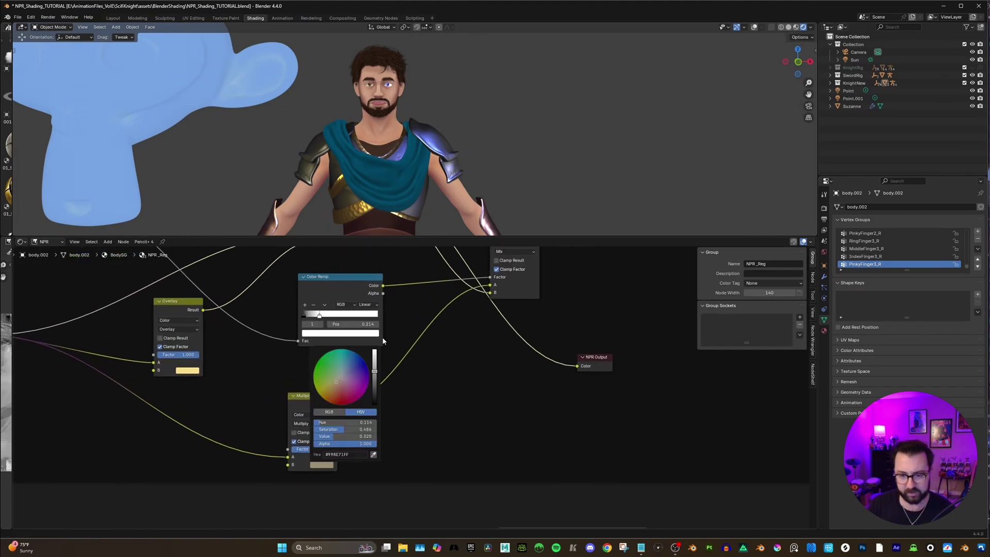
{"action": "left_click_drag", "start_coordinate": [339, 405], "coordinate": [573, 366]}
{"action": "mouse_move", "coordinate": [447, 183]}
{"action": "middle_mouse_down"}
{"action": "mouse_move", "coordinate": [497, 181]}
{"action": "mouse_move", "coordinate": [453, 182]}
{"action": "middle_mouse_up"}
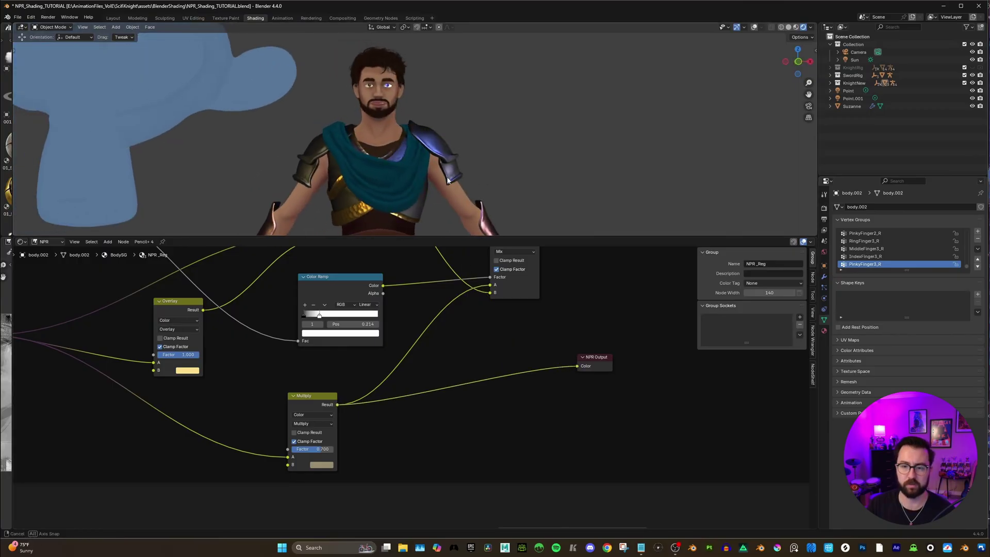
{"action": "scroll", "coordinate": [495, 289], "scroll_direction": "down", "scroll_amount": 2}
{"action": "left_click_drag", "start_coordinate": [493, 289], "coordinate": [526, 403]}
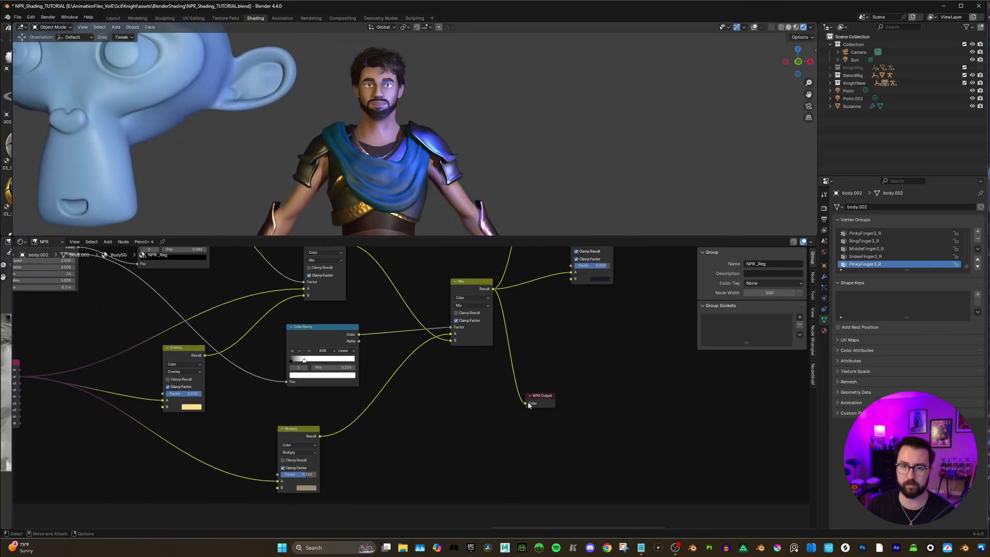
Try the Multiply node below the ridge Color Ramp at Factor 1.000 and undo the change
{"action": "scroll", "coordinate": [448, 351], "scroll_direction": "up", "scroll_amount": 1}
{"action": "scroll", "coordinate": [404, 161], "scroll_direction": "up", "scroll_amount": 4}
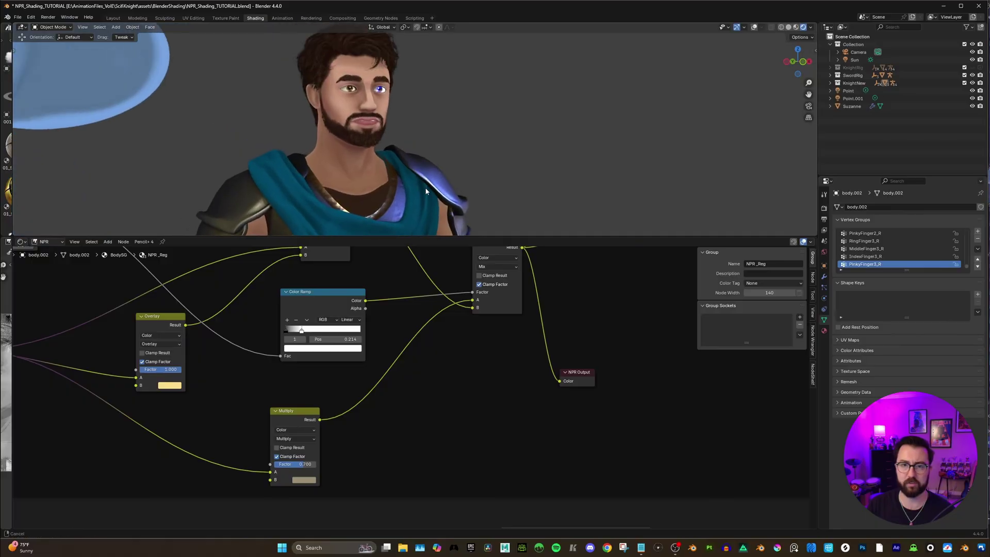
{"action": "middle_click_drag", "start_coordinate": [413, 184], "coordinate": [397, 170]}
{"action": "middle_click_drag", "start_coordinate": [383, 128], "coordinate": [394, 131]}
{"action": "mouse_move", "coordinate": [301, 464]}
{"action": "left_mouse_down"}
{"action": "mouse_move", "coordinate": [278, 464]}
{"action": "mouse_move", "coordinate": [315, 464]}
{"action": "left_mouse_up"}
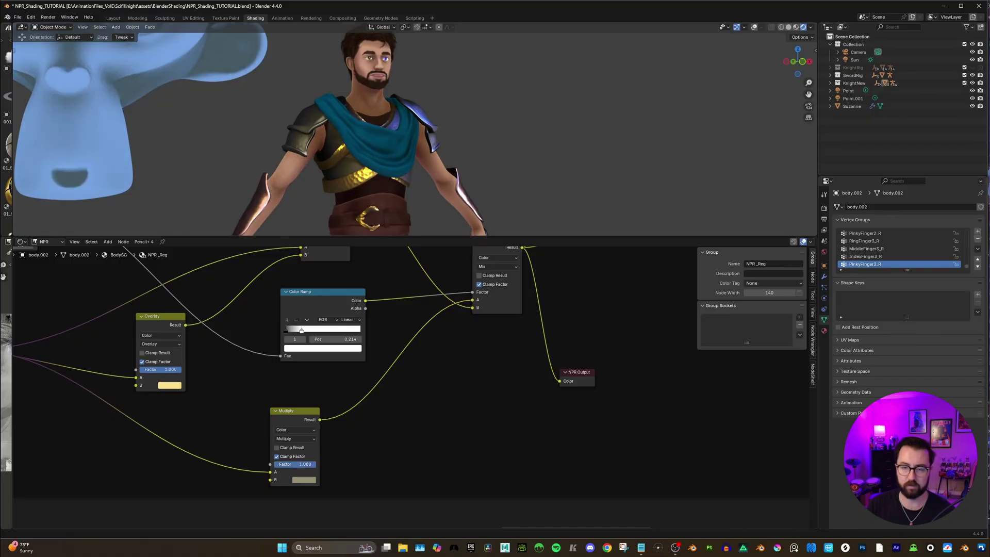
{"action": "key", "text": "ctrl+z"}
Set the Factor of the Multiply node below the ridge Color Ramp to 0.5 and save the file
{"action": "left_click", "coordinate": [304, 464]}
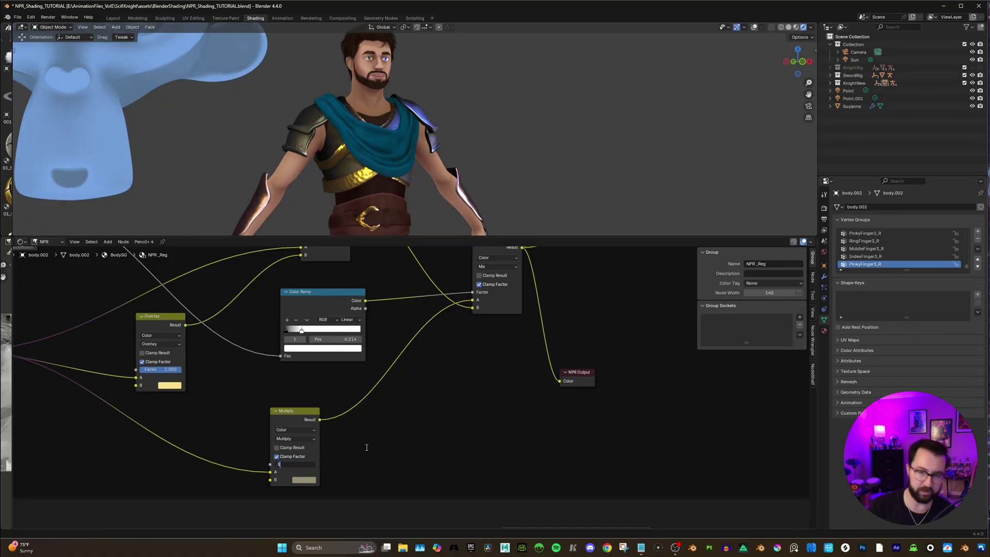
{"action": "type", "text": "0.5"}
{"action": "key", "text": "Return"}
{"action": "mouse_move", "coordinate": [443, 72]}
{"action": "middle_mouse_down"}
{"action": "mouse_move", "coordinate": [515, 118]}
{"action": "mouse_move", "coordinate": [484, 87]}
{"action": "mouse_move", "coordinate": [470, 119]}
{"action": "middle_mouse_up"}
{"action": "key", "text": "ctrl+s"}
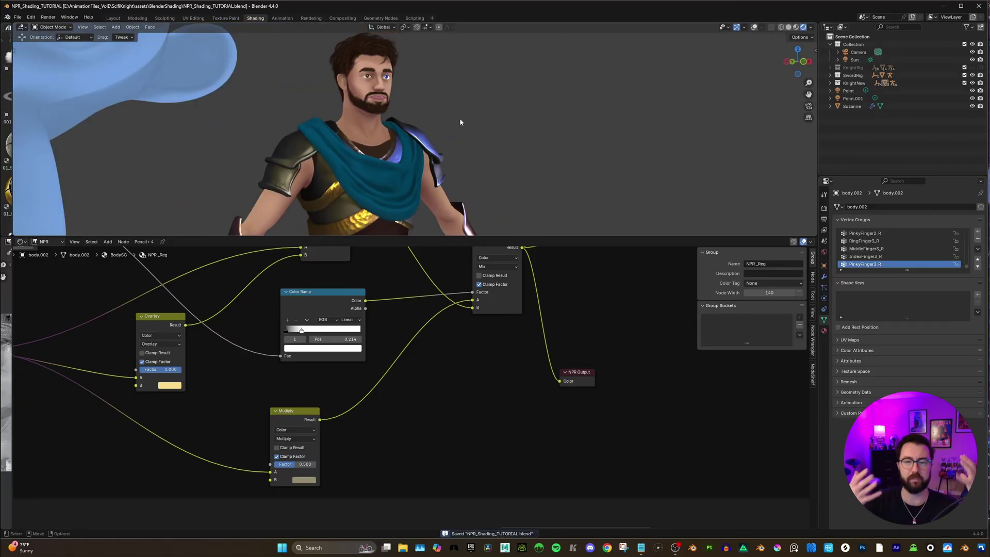
Nudge the second Mix node aside and preview the Maximum node's output through the NPR Output
{"action": "scroll", "coordinate": [368, 363], "scroll_direction": "down", "scroll_amount": 3}
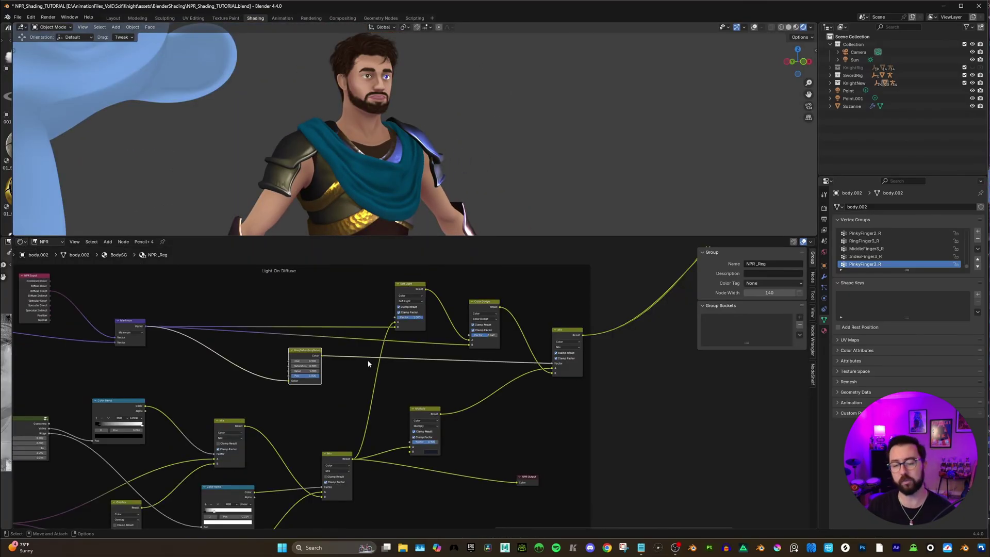
{"action": "middle_click_drag", "start_coordinate": [372, 442], "coordinate": [369, 430]}
{"action": "left_click_drag", "start_coordinate": [341, 442], "coordinate": [332, 441]}
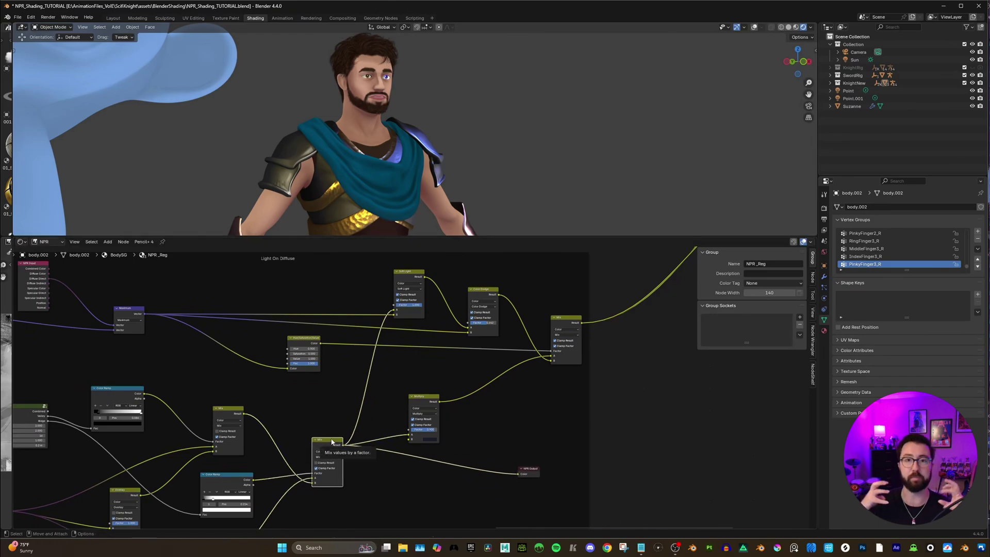
{"action": "middle_click_drag", "start_coordinate": [332, 442], "coordinate": [343, 454]}
{"action": "mouse_move", "coordinate": [165, 323]}
{"action": "left_mouse_down"}
{"action": "mouse_move", "coordinate": [490, 481]}
{"action": "mouse_move", "coordinate": [533, 486]}
{"action": "left_mouse_up"}
{"action": "mouse_move", "coordinate": [487, 154]}
{"action": "middle_mouse_down"}
{"action": "mouse_move", "coordinate": [437, 159]}
{"action": "mouse_move", "coordinate": [491, 157]}
{"action": "middle_mouse_up"}
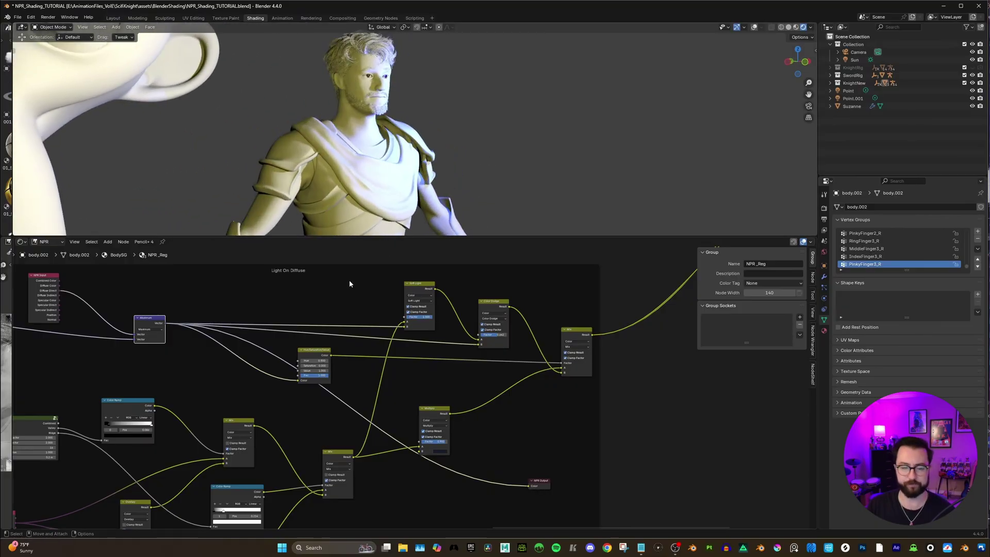
Connect the Soft Light node's Result to the NPR Output and inspect the lit diffuse on the character
{"action": "scroll", "coordinate": [384, 258], "scroll_direction": "up", "scroll_amount": 1}
{"action": "left_click_drag", "start_coordinate": [415, 269], "coordinate": [416, 264]}
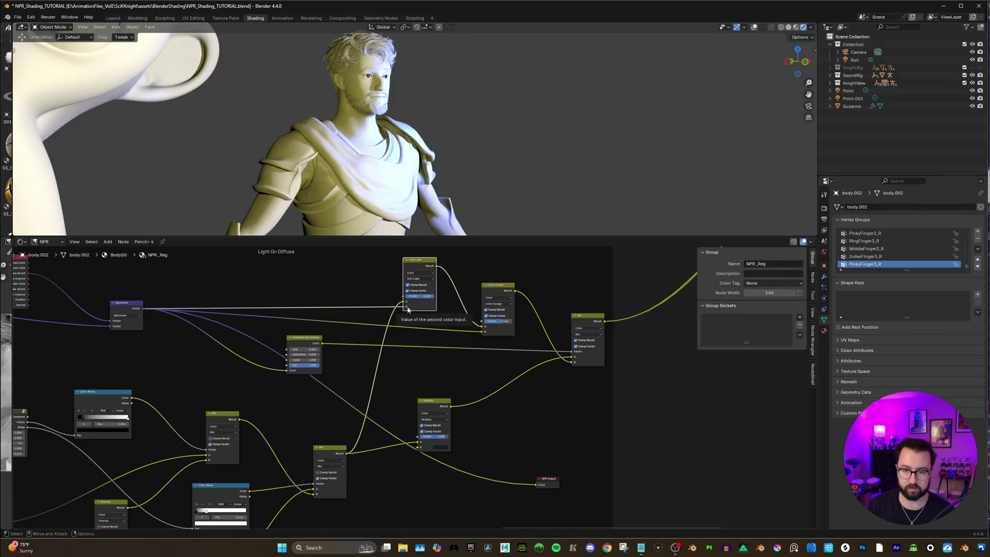
{"action": "mouse_move", "coordinate": [408, 308]}
{"action": "middle_mouse_down", "text": "ctrl"}
{"action": "mouse_move", "coordinate": [429, 291]}
{"action": "mouse_move", "coordinate": [396, 299]}
{"action": "middle_mouse_up", "text": "ctrl"}
{"action": "left_click_drag", "start_coordinate": [416, 272], "coordinate": [529, 498]}
{"action": "middle_click_drag", "start_coordinate": [450, 122], "coordinate": [381, 149]}
{"action": "scroll", "coordinate": [444, 323], "scroll_direction": "down", "scroll_amount": 1}
{"action": "scroll", "coordinate": [444, 323], "scroll_direction": "up", "scroll_amount": 1}
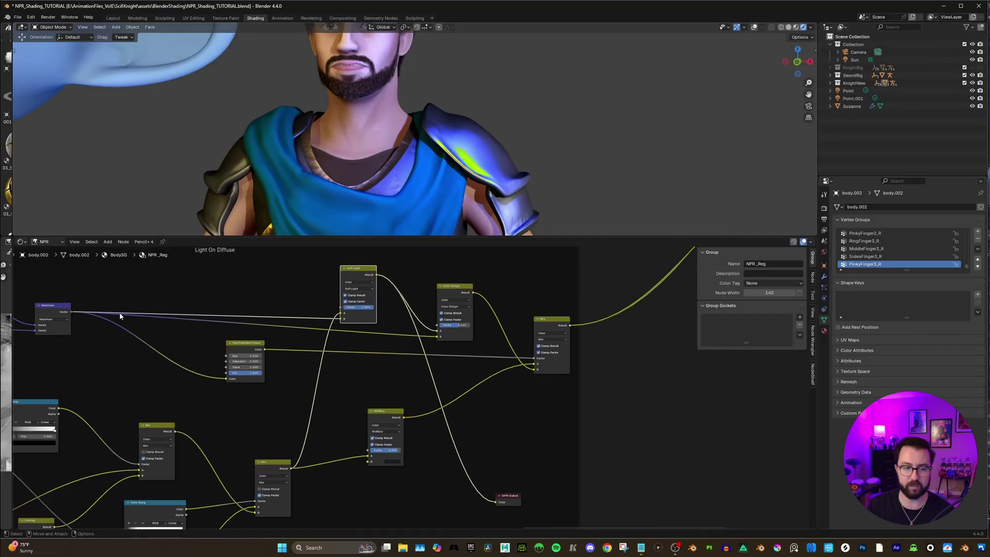
Shift the Soft Light and Color Dodge nodes slightly and preview the Color Dodge Result through the NPR Output
{"action": "left_click_drag", "start_coordinate": [360, 271], "coordinate": [336, 270]}
{"action": "left_click_drag", "start_coordinate": [460, 284], "coordinate": [454, 281]}
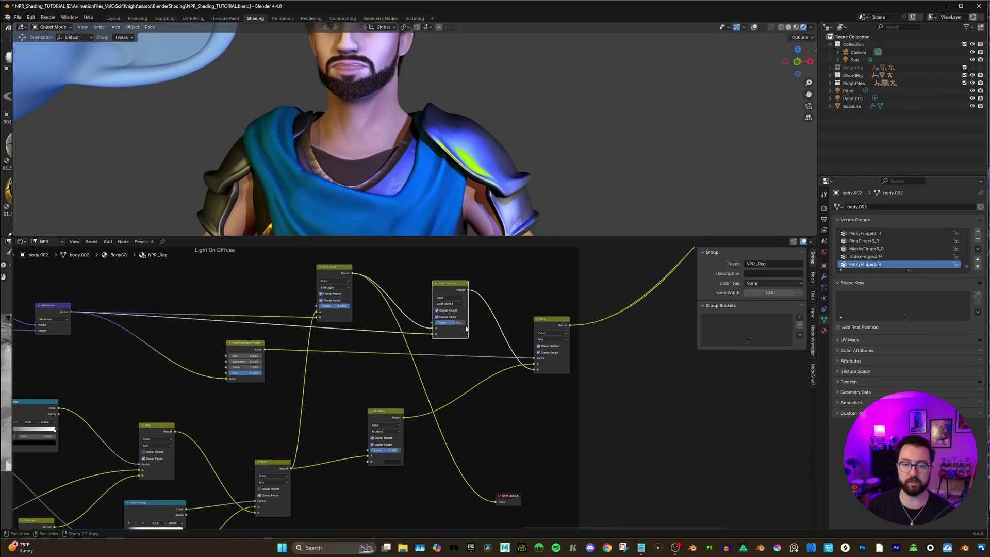
{"action": "middle_click_drag", "start_coordinate": [464, 324], "coordinate": [473, 301]}
{"action": "middle_click_drag", "start_coordinate": [93, 292], "coordinate": [179, 331]}
{"action": "scroll", "coordinate": [179, 332], "scroll_direction": "down", "scroll_amount": 1}
{"action": "middle_click_drag", "start_coordinate": [541, 353], "coordinate": [519, 346]}
{"action": "left_click_drag", "start_coordinate": [535, 300], "coordinate": [565, 498]}
{"action": "middle_click_drag", "start_coordinate": [490, 144], "coordinate": [461, 141]}
Set the Factor to 0.400 on the Color Dodge node and 0.600 on the Soft Light node
{"action": "left_click_drag", "start_coordinate": [518, 330], "coordinate": [497, 327]}
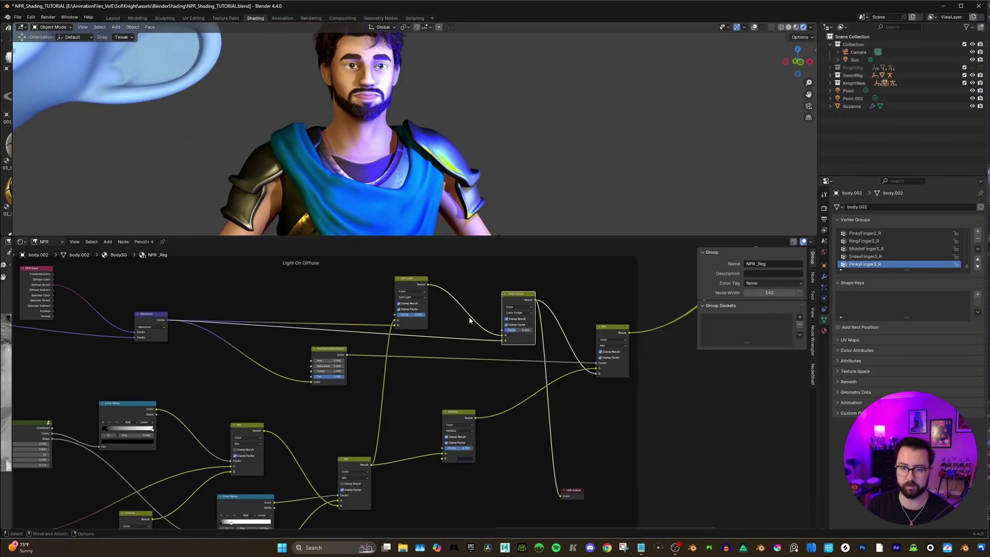
{"action": "left_click_drag", "start_coordinate": [419, 317], "coordinate": [399, 317]}
{"action": "mouse_move", "coordinate": [495, 135]}
{"action": "middle_mouse_down"}
{"action": "mouse_move", "coordinate": [536, 131]}
{"action": "mouse_move", "coordinate": [462, 131]}
{"action": "mouse_move", "coordinate": [482, 134]}
{"action": "middle_mouse_up"}
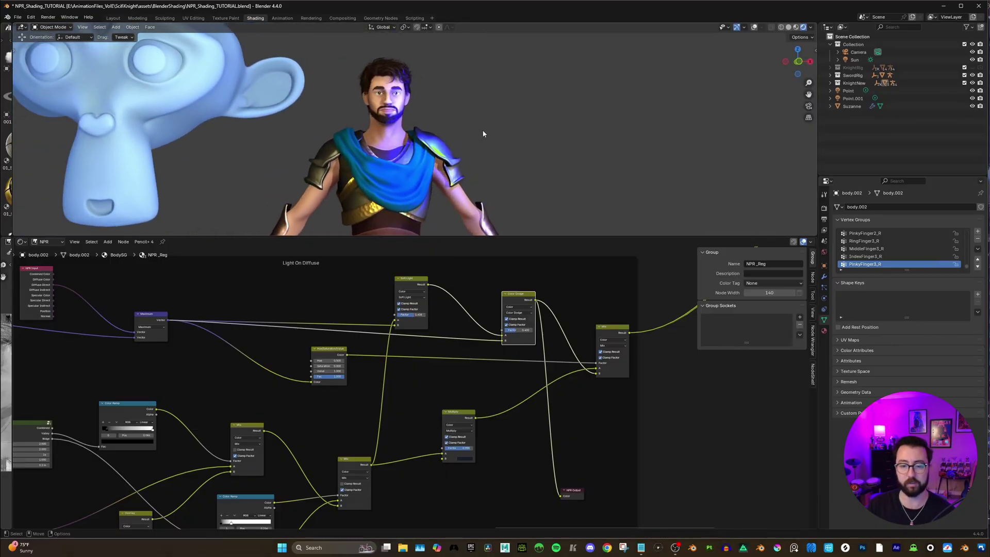
Move the final Mix node of the Light On Diffuse frame closer to the Color Dodge node
{"action": "middle_click_drag", "start_coordinate": [626, 328], "coordinate": [549, 330]}
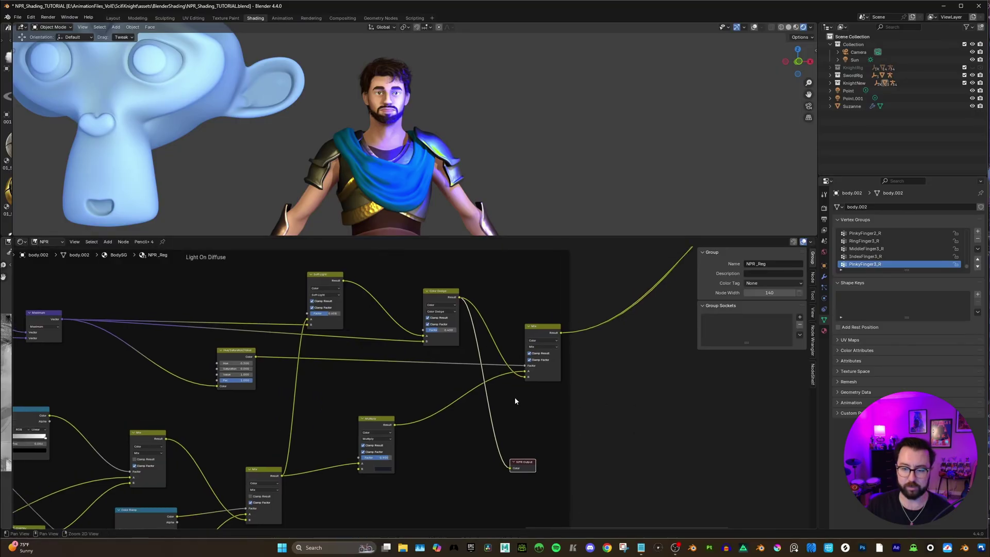
{"action": "left_click_drag", "start_coordinate": [549, 330], "coordinate": [536, 331]}
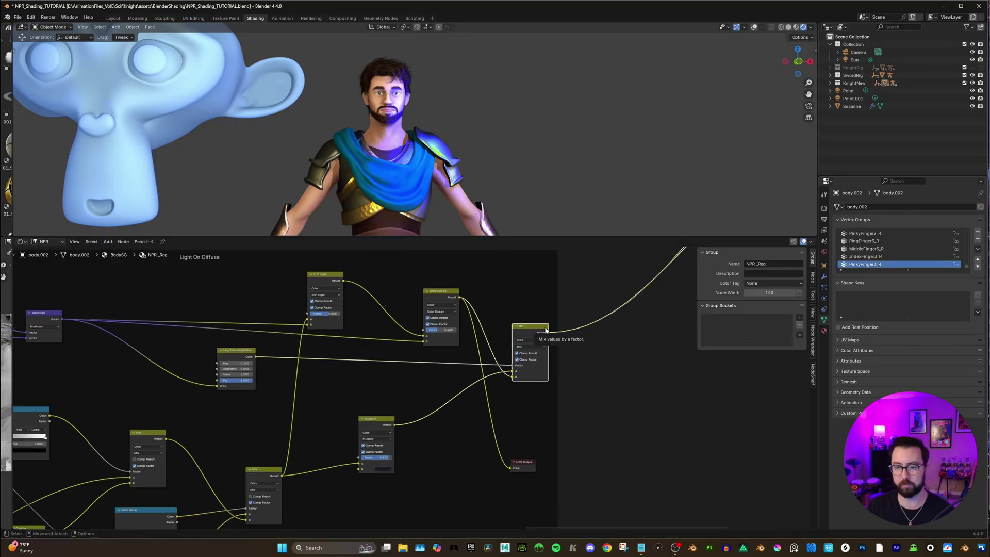
{"action": "scroll", "coordinate": [431, 398], "scroll_direction": "left", "scroll_amount": 2, "text": "ctrl"}
{"action": "scroll", "coordinate": [420, 404], "scroll_direction": "left", "scroll_amount": 2, "text": "ctrl"}
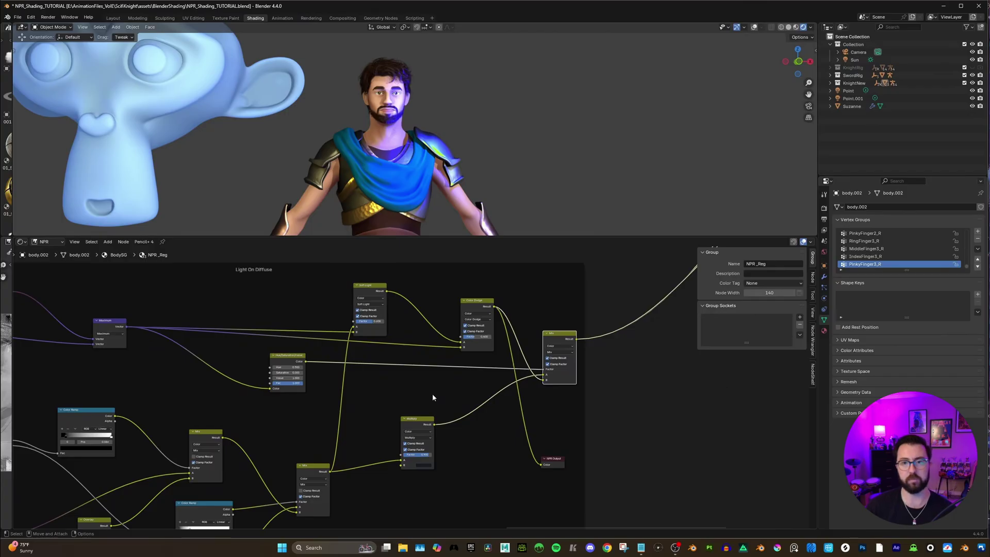
{"action": "scroll", "coordinate": [432, 396], "scroll_direction": "up", "scroll_amount": 1}
{"action": "middle_click_drag", "start_coordinate": [432, 397], "coordinate": [432, 336]}
Check the B color of the Multiply node feeding the final Mix and preview its Result through the NPR Output
{"action": "left_click", "coordinate": [312, 466]}
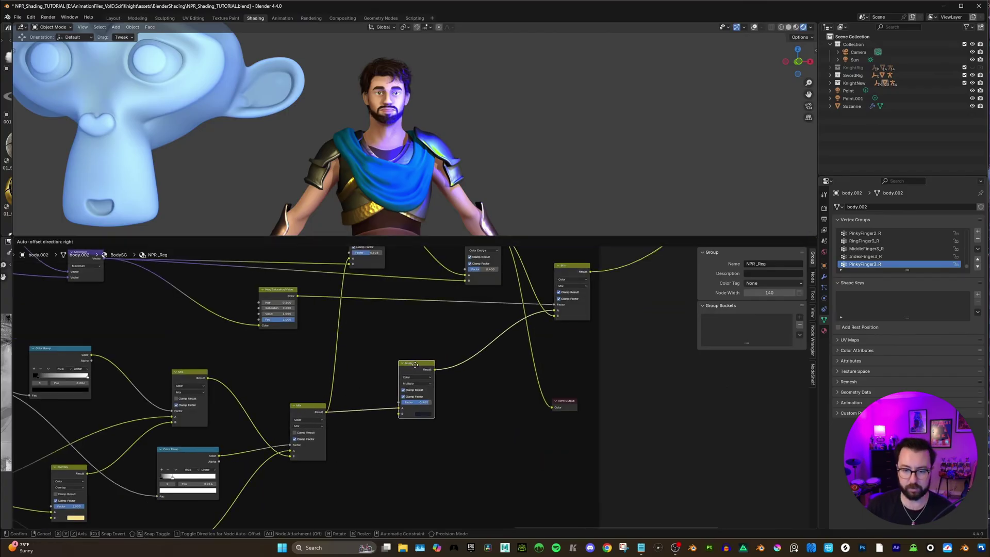
{"action": "scroll", "coordinate": [426, 422], "scroll_direction": "up", "scroll_amount": 2}
{"action": "left_click", "coordinate": [427, 424]}
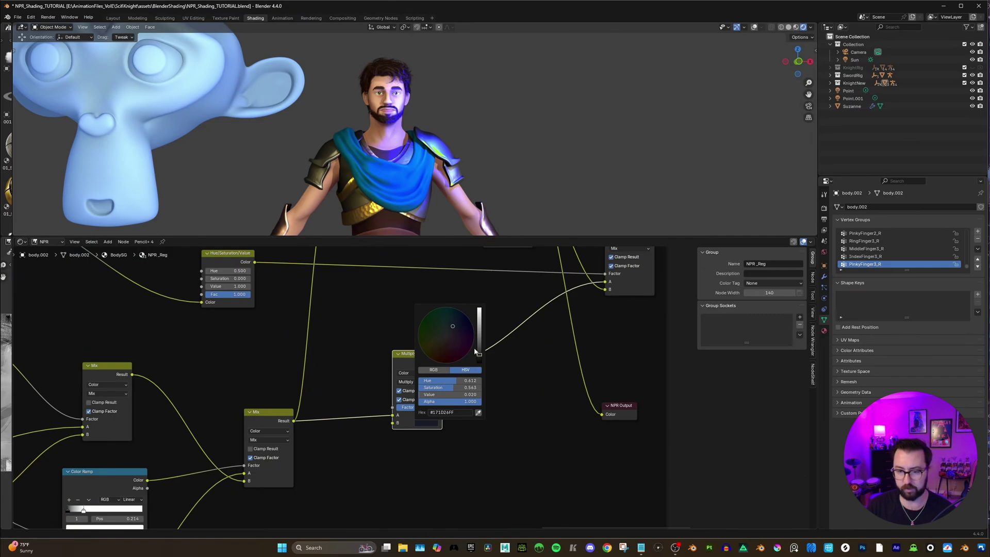
{"action": "middle_click_drag", "start_coordinate": [509, 401], "coordinate": [489, 408]}
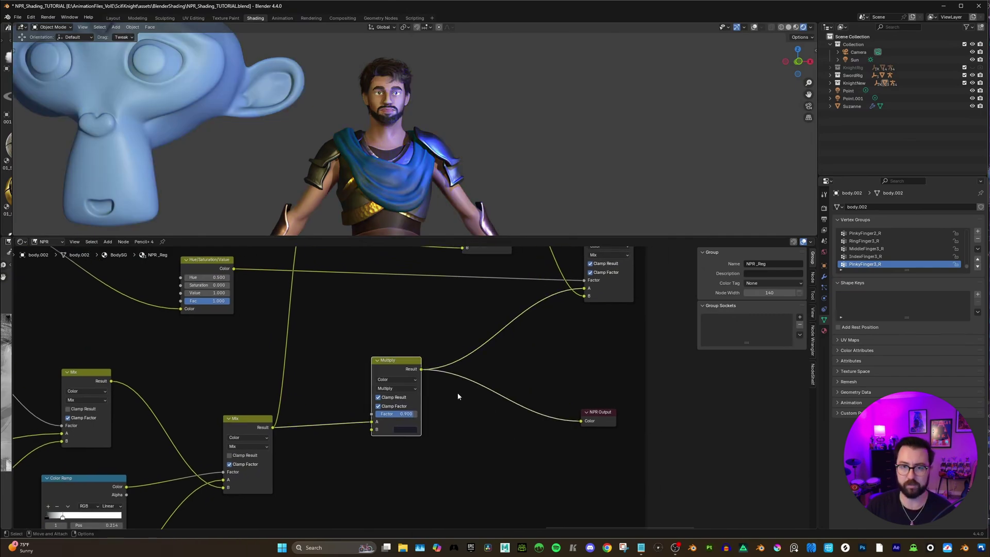
{"action": "mouse_move", "coordinate": [407, 173]}
{"action": "middle_mouse_down"}
{"action": "mouse_move", "coordinate": [453, 174]}
{"action": "mouse_move", "coordinate": [432, 177]}
{"action": "middle_mouse_up"}
Connect the Maximum node's output back to the NPR Output to view the colored light mask
{"action": "scroll", "coordinate": [479, 309], "scroll_direction": "down", "scroll_amount": 2}
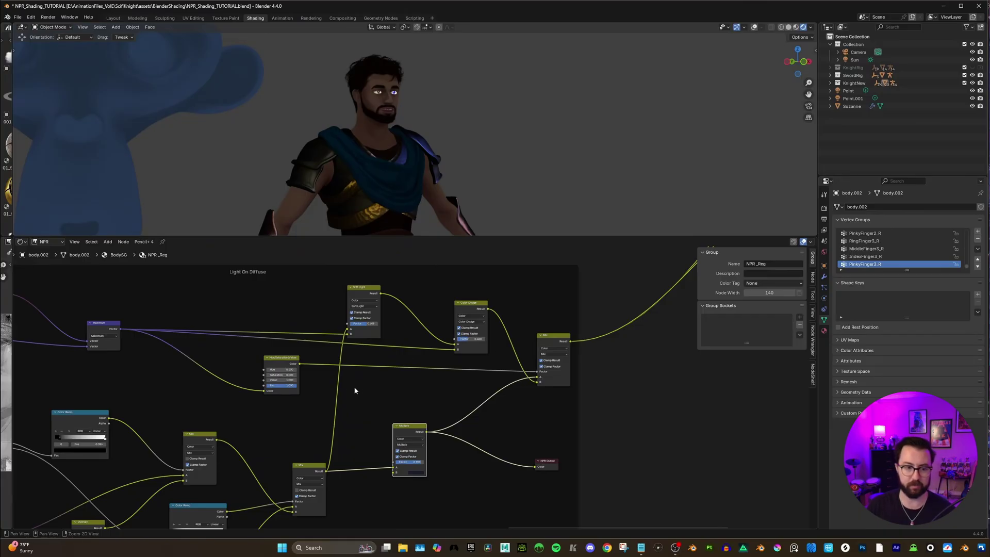
{"action": "middle_click_drag", "start_coordinate": [353, 386], "coordinate": [359, 387]}
{"action": "left_click_drag", "start_coordinate": [125, 329], "coordinate": [543, 467]}
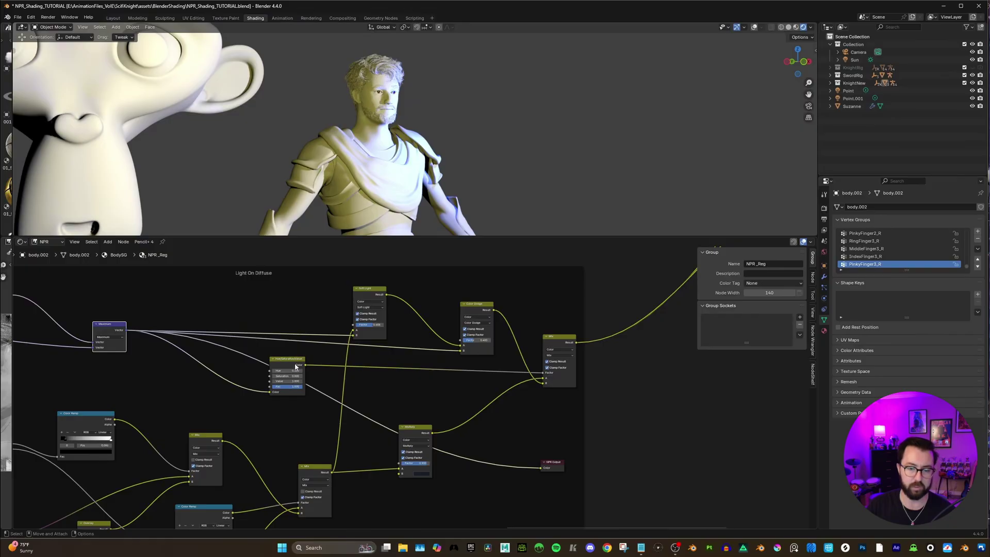
{"action": "scroll", "coordinate": [295, 365], "scroll_direction": "up", "scroll_amount": 2}
{"action": "scroll", "coordinate": [250, 351], "scroll_direction": "down", "scroll_amount": 1}
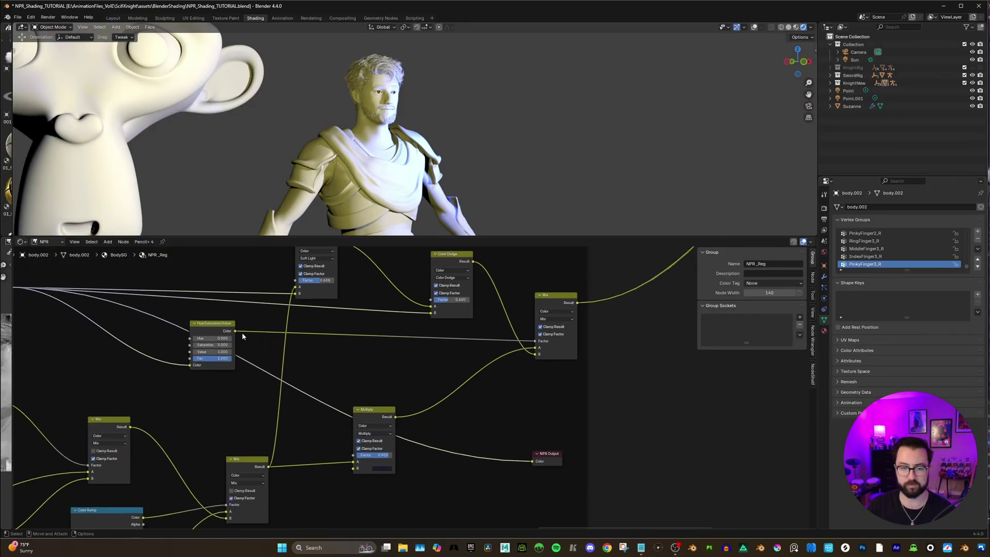
Preview the Hue/Saturation/Value node's Color through the NPR Output and trace its link to the final Mix Factor
{"action": "mouse_move", "coordinate": [235, 331]}
{"action": "left_mouse_down"}
{"action": "mouse_move", "coordinate": [502, 419]}
{"action": "mouse_move", "coordinate": [533, 460]}
{"action": "left_mouse_up"}
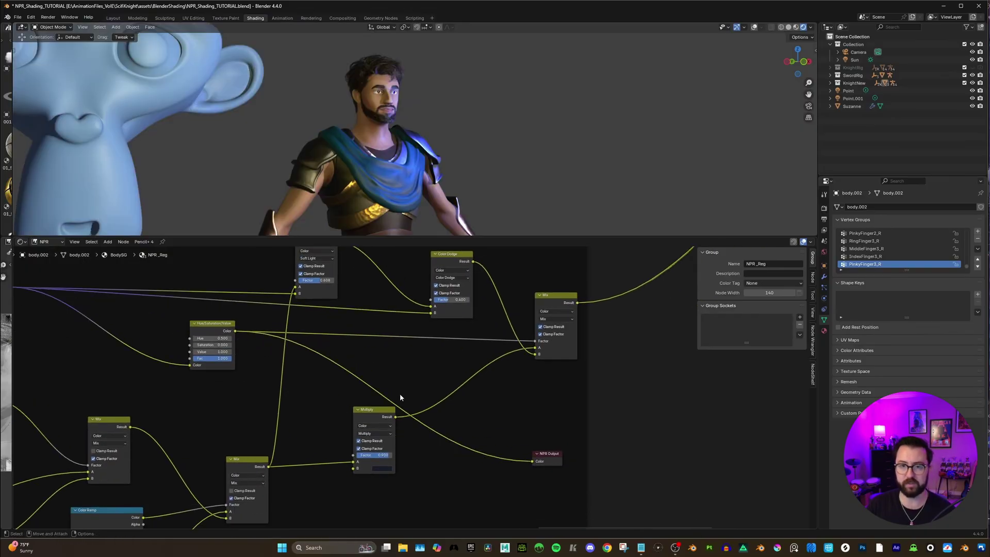
{"action": "scroll", "coordinate": [240, 330], "scroll_direction": "up", "scroll_amount": 1}
{"action": "middle_click_drag", "start_coordinate": [239, 330], "coordinate": [316, 335]}
{"action": "scroll", "coordinate": [304, 296], "scroll_direction": "up", "scroll_amount": 1}
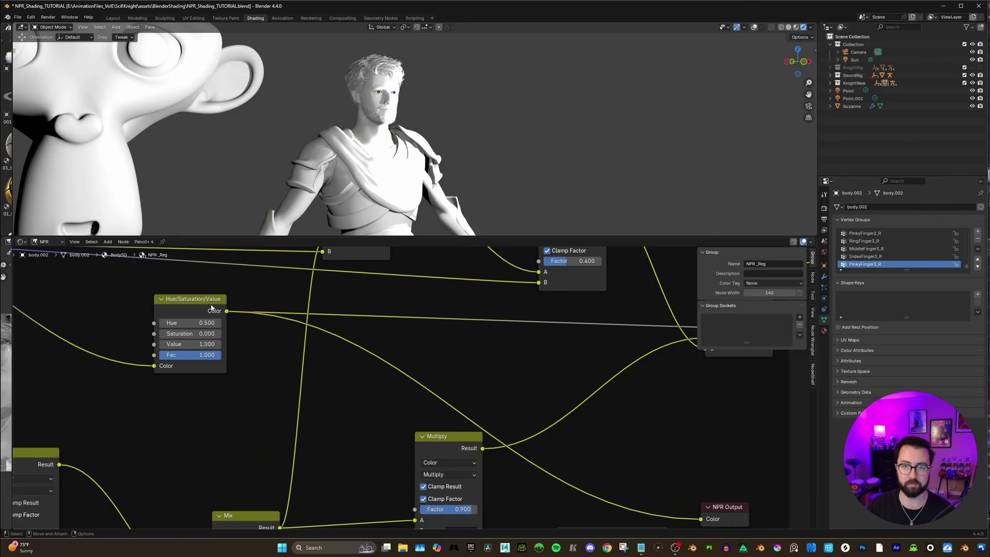
{"action": "scroll", "coordinate": [384, 373], "scroll_direction": "down", "scroll_amount": 2}
{"action": "middle_click_drag", "start_coordinate": [524, 336], "coordinate": [421, 337]}
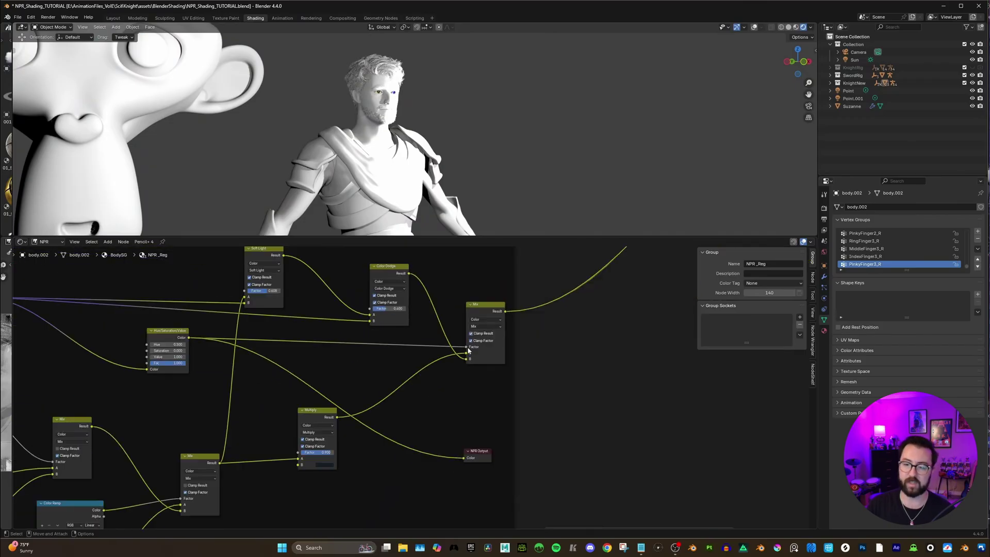
Shift the final Mix node outward and connect its Result to the NPR Output to preview the combined lighting
{"action": "left_click_drag", "start_coordinate": [505, 313], "coordinate": [544, 396]}
{"action": "key", "text": "Escape"}
{"action": "middle_click_drag", "start_coordinate": [496, 329], "coordinate": [504, 330]}
{"action": "left_click_drag", "start_coordinate": [505, 330], "coordinate": [525, 330]}
{"action": "middle_click_drag", "start_coordinate": [403, 277], "coordinate": [406, 289]}
{"action": "left_click_drag", "start_coordinate": [328, 435], "coordinate": [324, 440]}
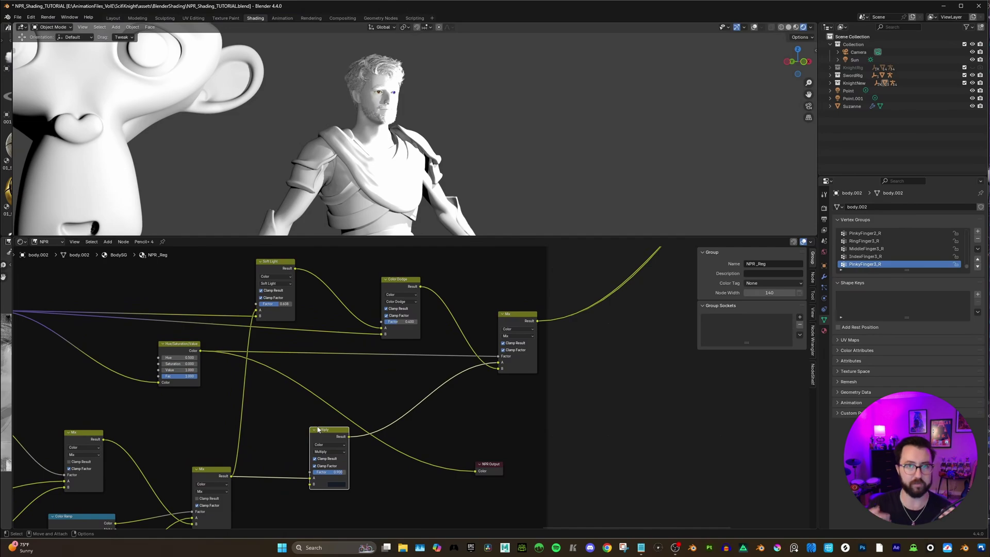
{"action": "left_click", "coordinate": [534, 335], "text": "ctrl+shift"}
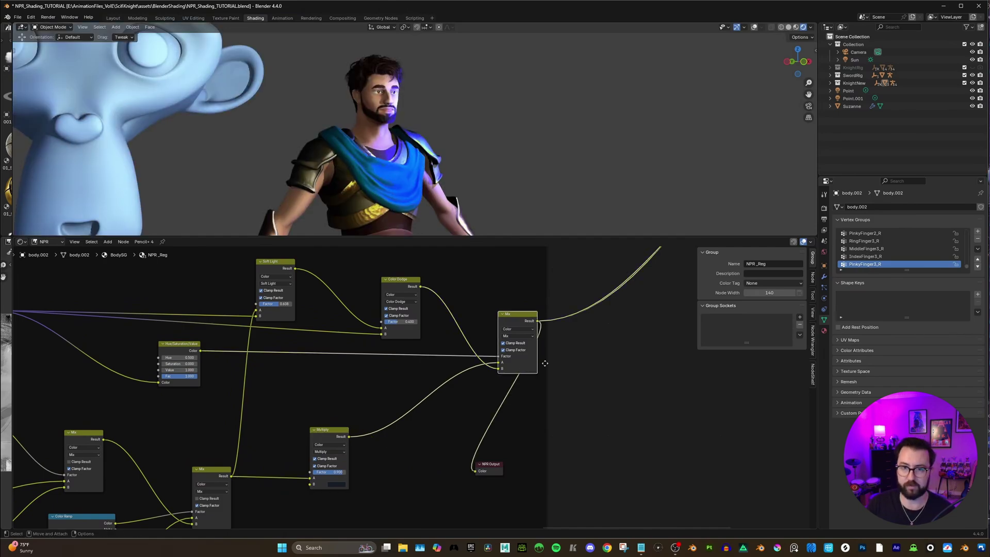
{"action": "mouse_move", "coordinate": [456, 163]}
{"action": "middle_mouse_down"}
{"action": "mouse_move", "coordinate": [481, 156]}
{"action": "mouse_move", "coordinate": [468, 154]}
{"action": "middle_mouse_up"}
Try a Factor of 0 on the Multiply node feeding the final Mix and inspect the character's shadows
{"action": "left_click", "coordinate": [338, 473]}
{"action": "type", "text": "0"}
{"action": "key", "text": "Return"}
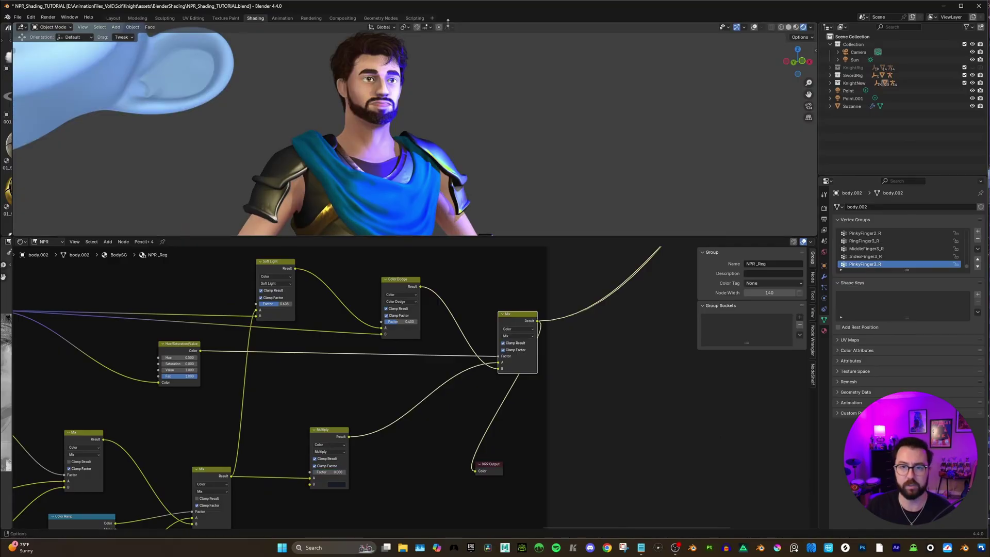
{"action": "middle_click_drag", "start_coordinate": [500, 104], "coordinate": [496, 116]}
Raise the Factor of the Multiply node feeding the final Mix to about 0.6
{"action": "mouse_move", "coordinate": [330, 472]}
{"action": "left_mouse_down"}
{"action": "mouse_move", "coordinate": [397, 472]}
{"action": "mouse_move", "coordinate": [369, 472]}
{"action": "left_mouse_up"}
{"action": "mouse_move", "coordinate": [507, 155]}
{"action": "middle_mouse_down"}
{"action": "mouse_move", "coordinate": [516, 145]}
{"action": "mouse_move", "coordinate": [484, 128]}
{"action": "mouse_move", "coordinate": [501, 139]}
{"action": "middle_mouse_up"}
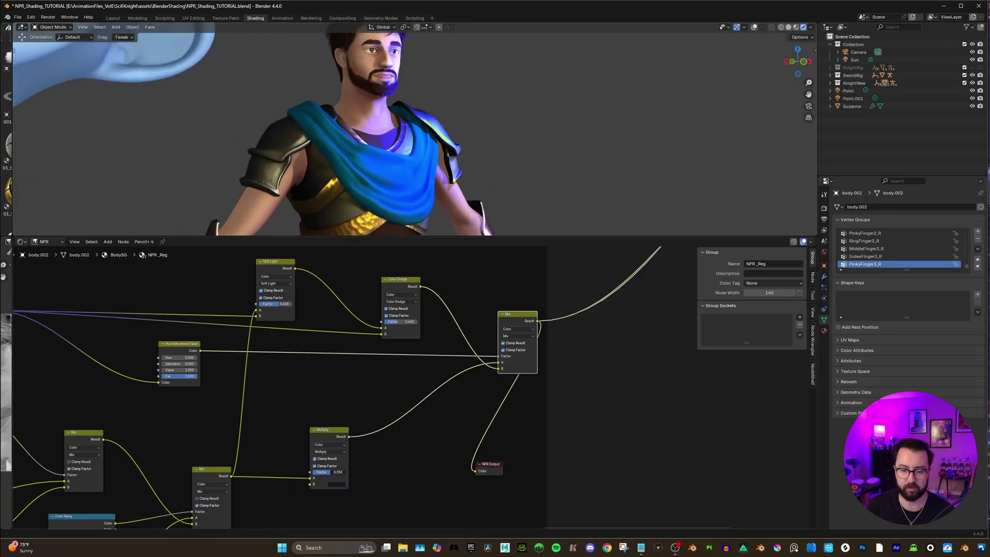
{"action": "scroll", "coordinate": [517, 104], "scroll_direction": "down", "scroll_amount": 5}
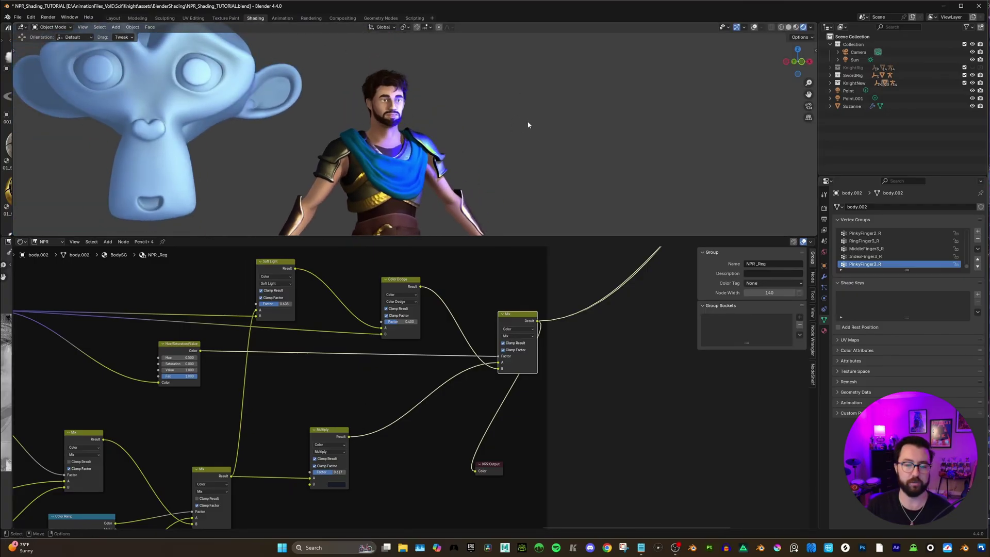
Place the NPR Output node beyond the final Mix and examine the rim highlight frame that follows
{"action": "scroll", "coordinate": [414, 481], "scroll_direction": "down", "scroll_amount": 2}
{"action": "left_click_drag", "start_coordinate": [464, 469], "coordinate": [601, 377]}
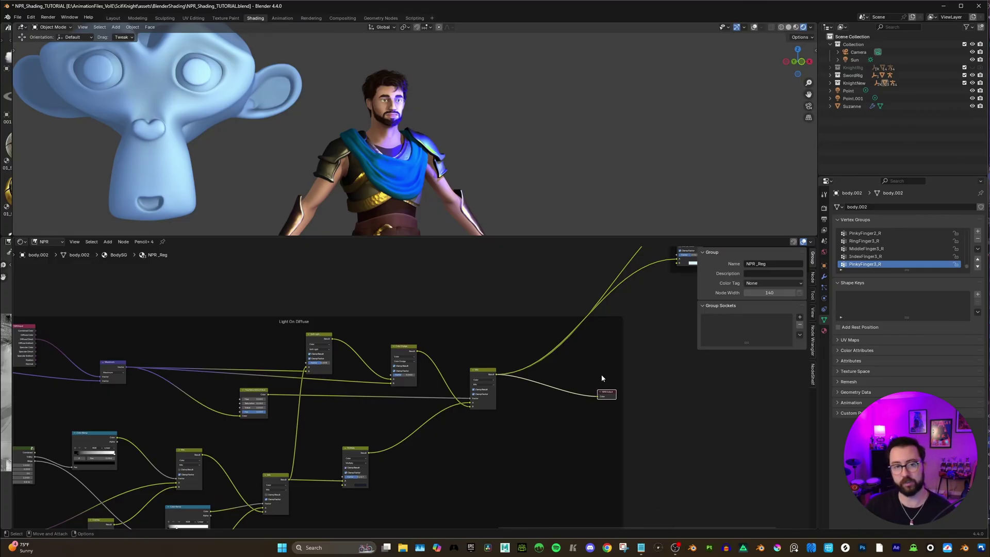
{"action": "scroll", "coordinate": [337, 431], "scroll_direction": "down", "scroll_amount": 1}
{"action": "middle_click_drag", "start_coordinate": [524, 378], "coordinate": [331, 481]}
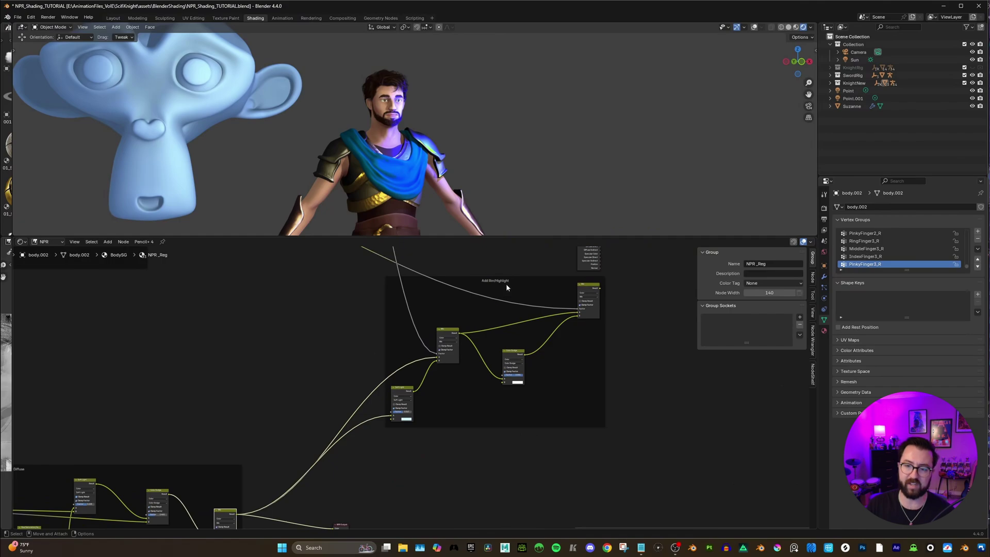
{"action": "scroll", "coordinate": [322, 382], "scroll_direction": "down", "scroll_amount": 1}
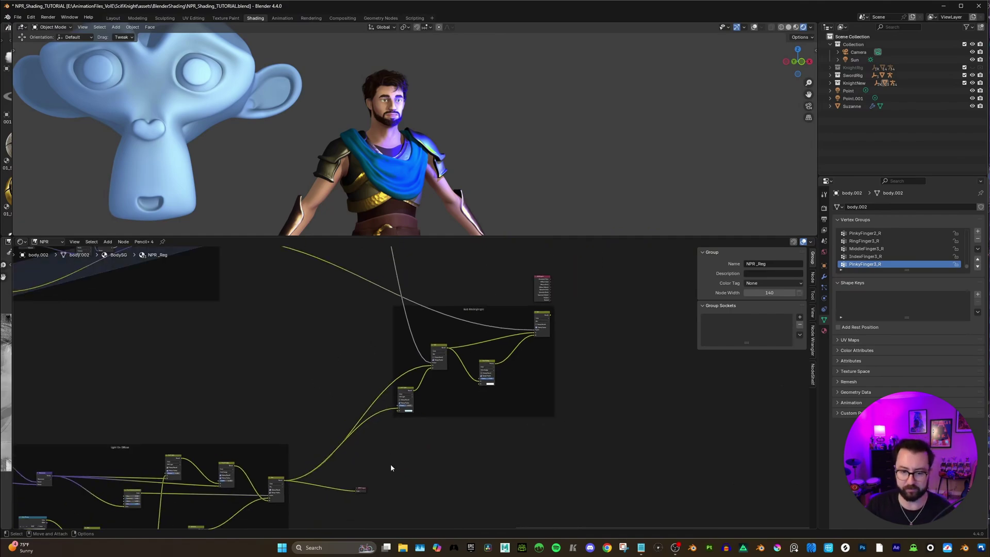
Preview the Rim Light frame's zone output through the NPR Output, with the output node placed beside the frame
{"action": "left_click_drag", "start_coordinate": [381, 490], "coordinate": [505, 415]}
{"action": "scroll", "coordinate": [505, 415], "scroll_direction": "down", "scroll_amount": 1}
{"action": "middle_click_drag", "start_coordinate": [505, 415], "coordinate": [567, 449]}
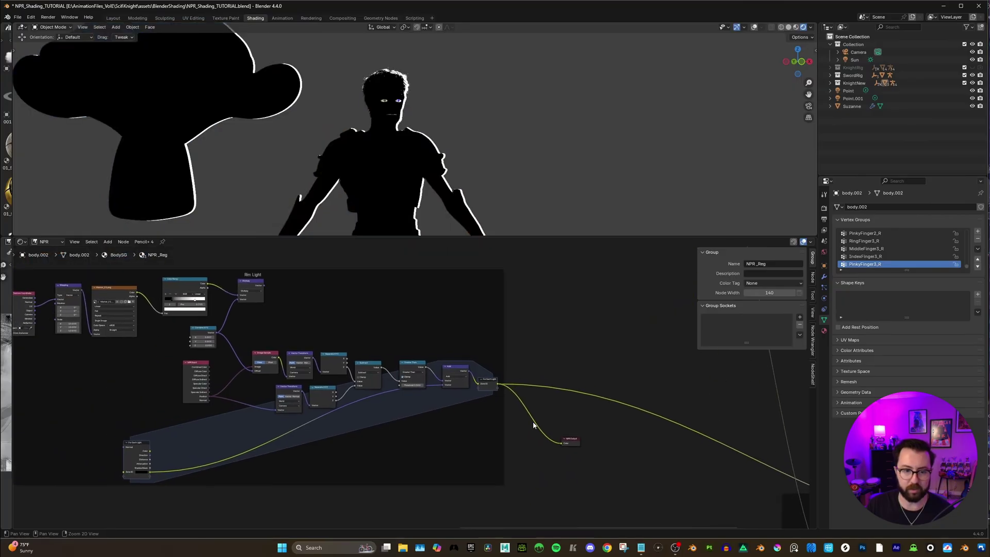
{"action": "middle_click_drag", "start_coordinate": [506, 162], "coordinate": [464, 120]}
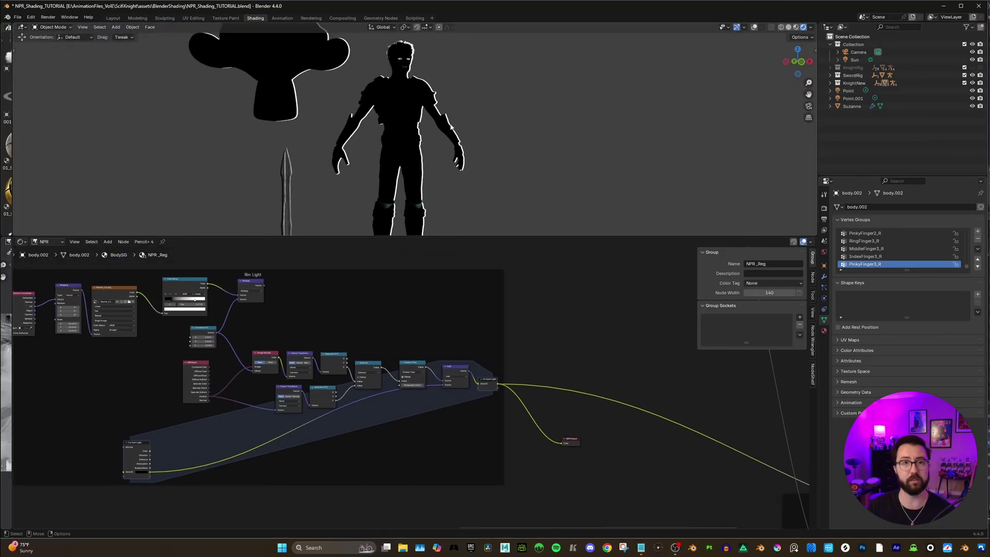
{"action": "left_click_drag", "start_coordinate": [570, 440], "coordinate": [543, 313]}
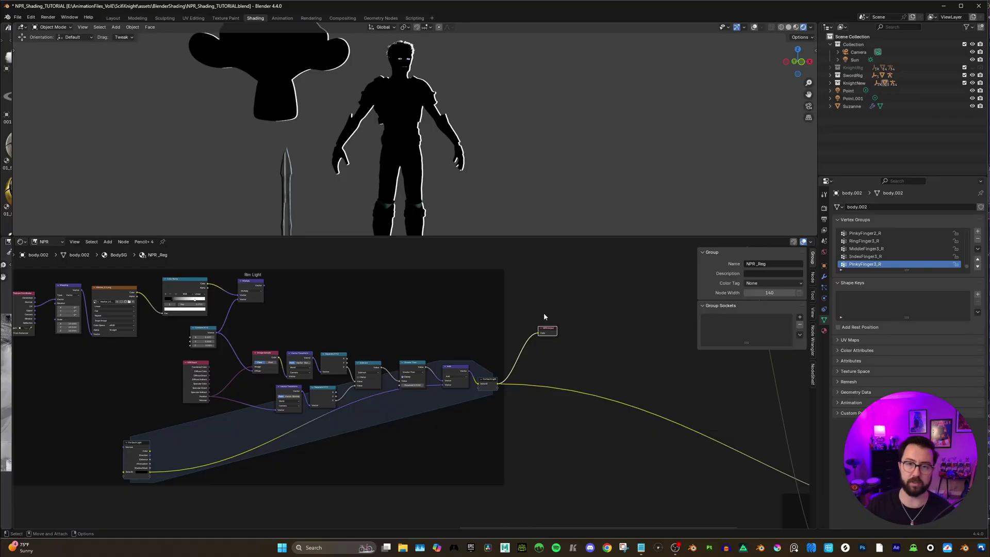
Examine the Rim Light frame's node chain, from the NPR Input and For Each Light start to the zone output
{"action": "middle_click_drag", "start_coordinate": [544, 312], "coordinate": [586, 356]}
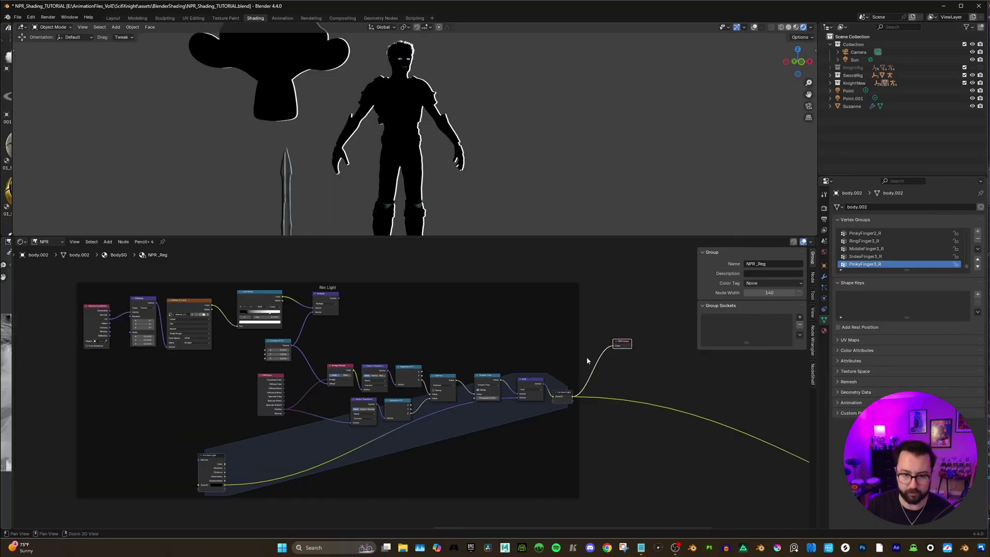
{"action": "scroll", "coordinate": [463, 357], "scroll_direction": "up", "scroll_amount": 2}
{"action": "key", "text": "Home"}
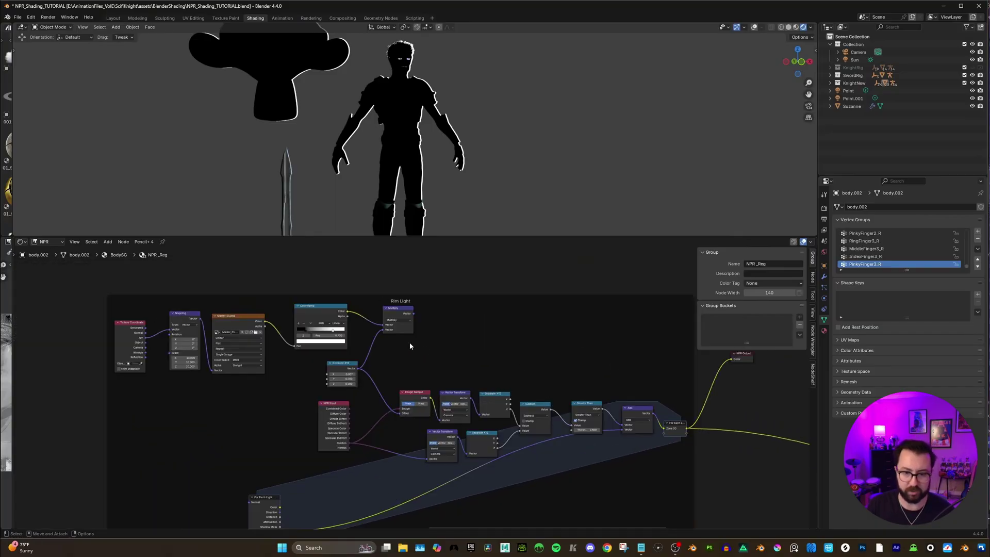
{"action": "middle_click_drag", "start_coordinate": [403, 335], "coordinate": [361, 317]}
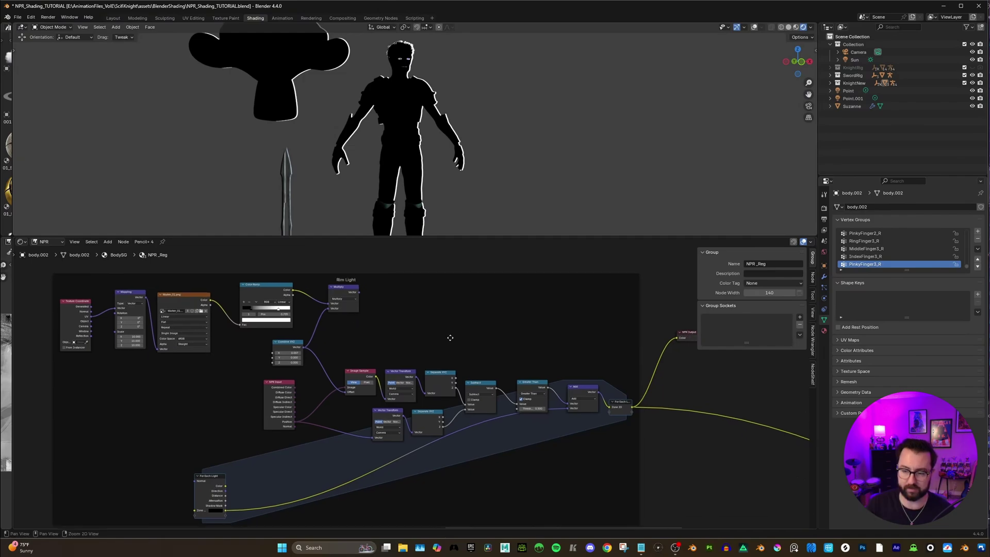
{"action": "middle_click_drag", "start_coordinate": [361, 316], "coordinate": [288, 312]}
{"action": "scroll", "coordinate": [206, 330], "scroll_direction": "up", "scroll_amount": 1}
{"action": "left_click_drag", "start_coordinate": [168, 315], "coordinate": [158, 314]}
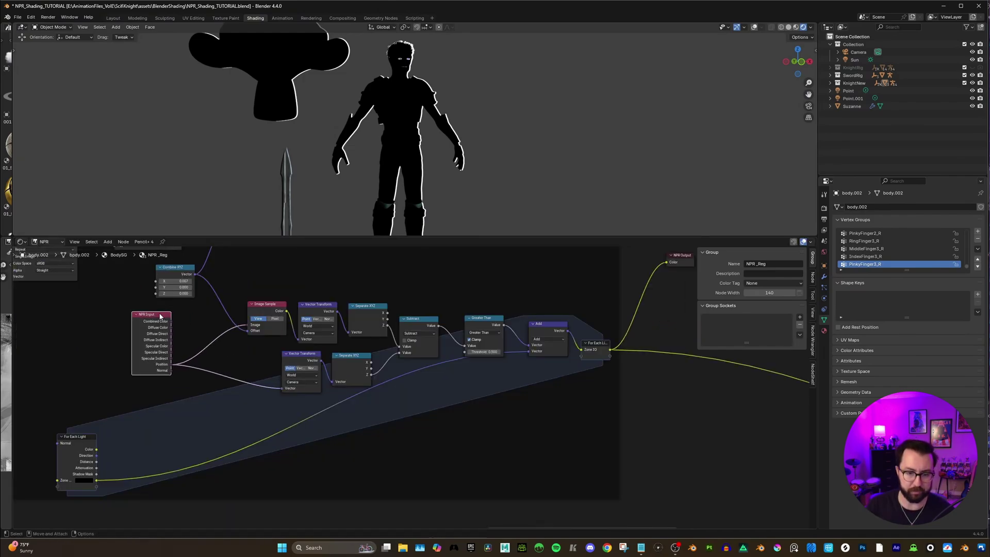
{"action": "scroll", "coordinate": [158, 320], "scroll_direction": "down", "scroll_amount": 1}
{"action": "left_click_drag", "start_coordinate": [130, 418], "coordinate": [134, 414]}
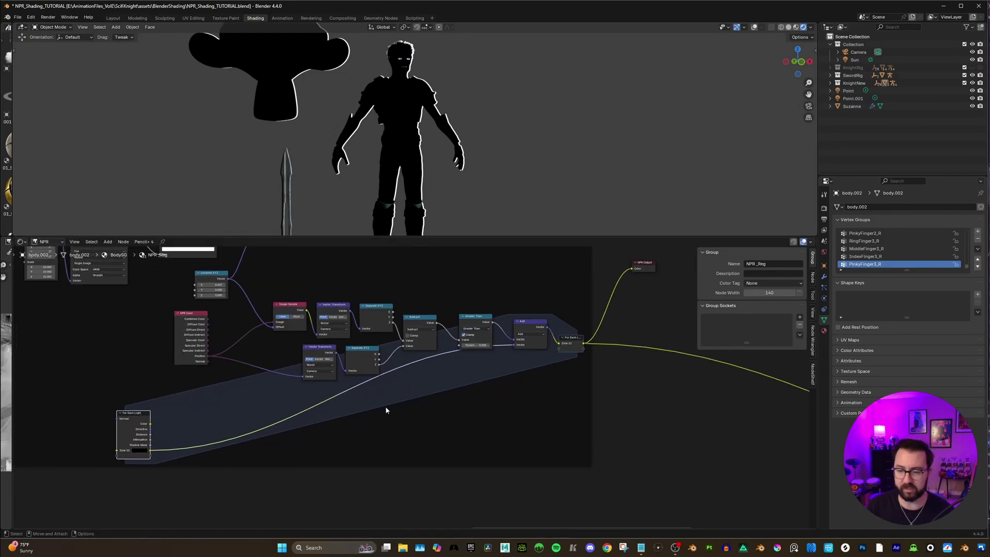
{"action": "middle_click_drag", "start_coordinate": [566, 342], "coordinate": [546, 375]}
{"action": "scroll", "coordinate": [399, 305], "scroll_direction": "up", "scroll_amount": 1}
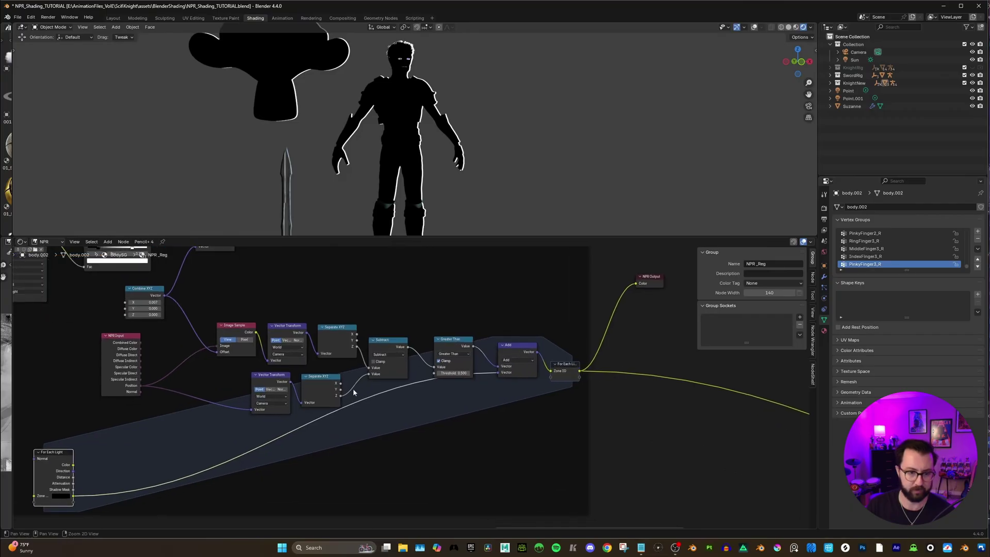
{"action": "left_click_drag", "start_coordinate": [122, 336], "coordinate": [109, 334]}
{"action": "scroll", "coordinate": [110, 355], "scroll_direction": "up", "scroll_amount": 1}
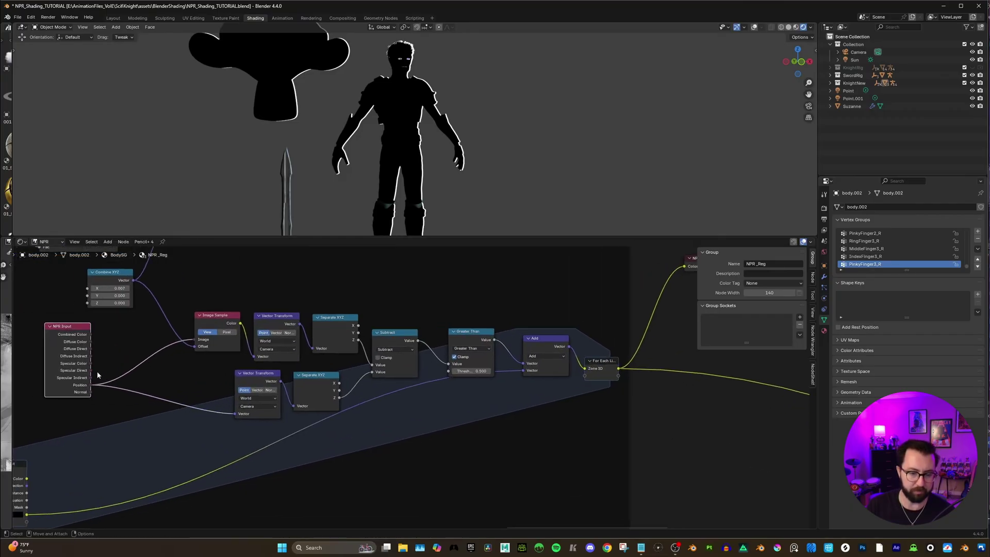
Preview the Image Sample node's Color through the NPR Output and inspect the position colours on the character
{"action": "left_click_drag", "start_coordinate": [208, 336], "coordinate": [191, 336]}
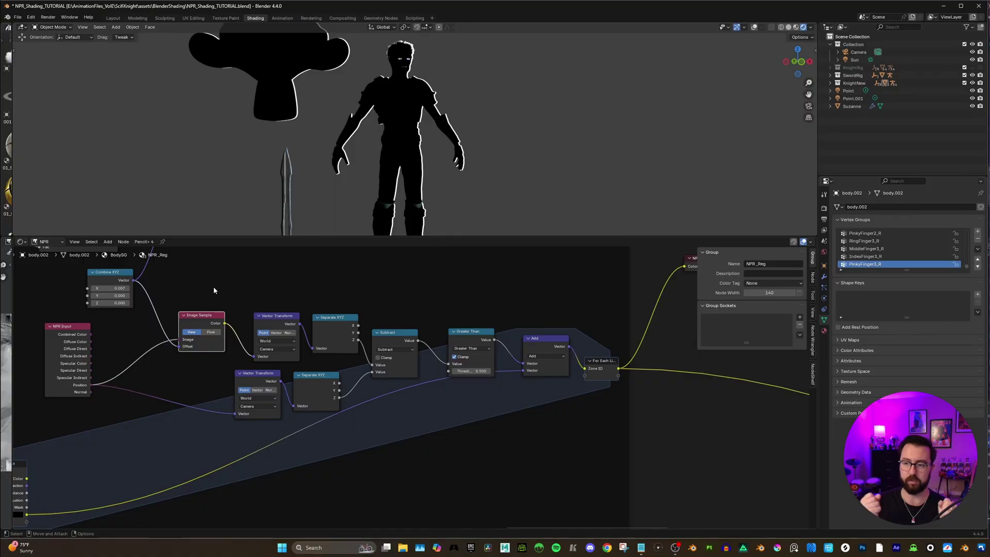
{"action": "scroll", "coordinate": [215, 306], "scroll_direction": "down", "scroll_amount": 3}
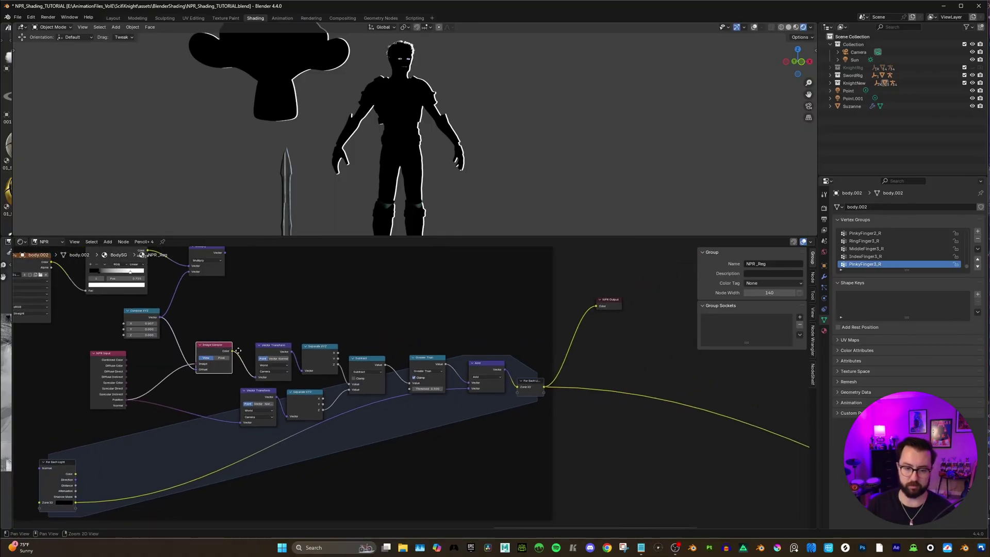
{"action": "left_click_drag", "start_coordinate": [217, 354], "coordinate": [581, 309]}
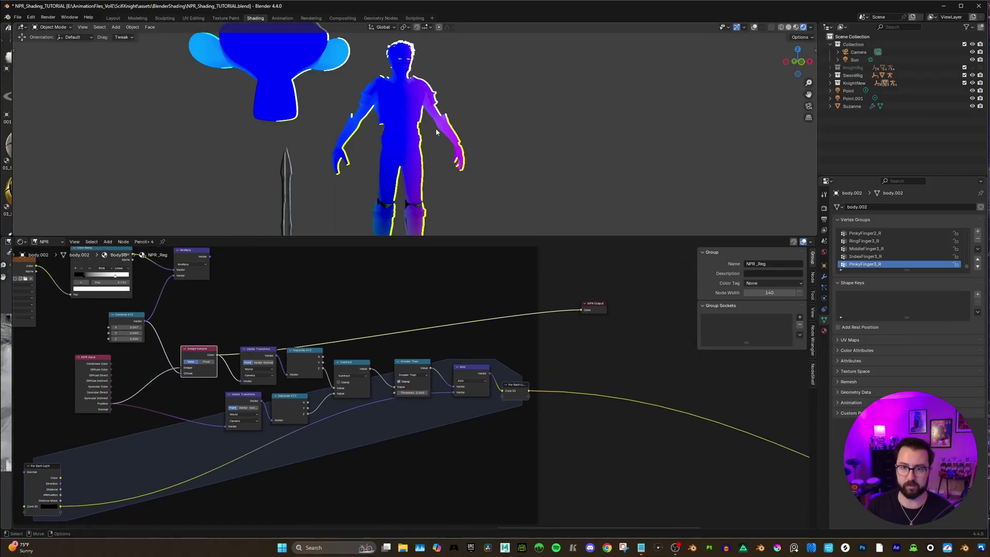
{"action": "scroll", "coordinate": [361, 155], "scroll_direction": "up", "scroll_amount": 4}
Try the NPR Input's Diffuse Color as the Image Sample's Image source in the Rim Light frame
{"action": "left_click_drag", "start_coordinate": [110, 369], "coordinate": [175, 369]}
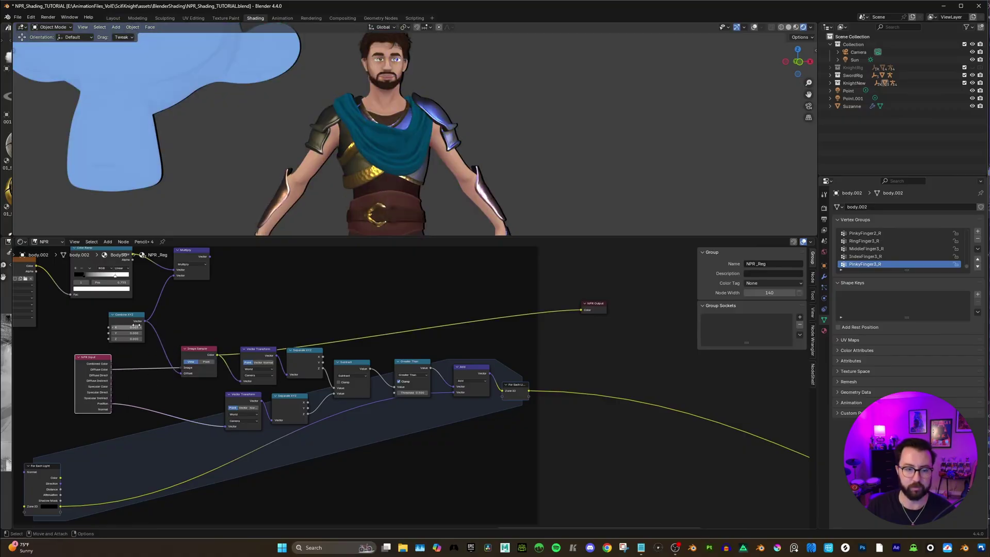
{"action": "scroll", "coordinate": [252, 292], "scroll_direction": "up", "scroll_amount": 2}
{"action": "left_click_drag", "start_coordinate": [73, 289], "coordinate": [115, 301]}
{"action": "middle_click_drag", "start_coordinate": [159, 376], "coordinate": [234, 385]}
{"action": "left_click_drag", "start_coordinate": [168, 318], "coordinate": [163, 318]}
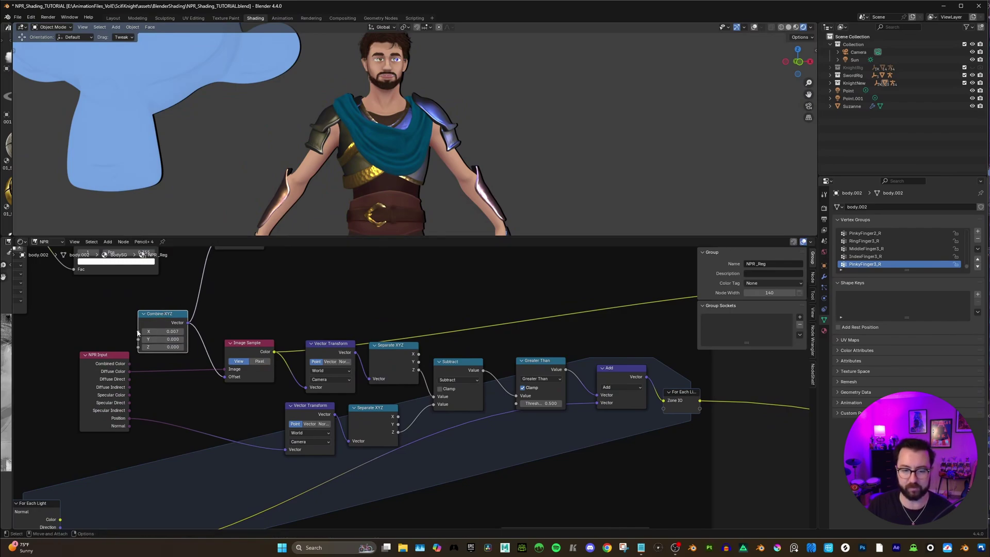
Try an X offset of about 0.507 in the Combine XYZ node, inspect the shifted character image and undo the change
{"action": "left_click_drag", "start_coordinate": [153, 330], "coordinate": [137, 330]}
{"action": "left_click_drag", "start_coordinate": [165, 331], "coordinate": [201, 331]}
{"action": "middle_click_drag", "start_coordinate": [303, 130], "coordinate": [324, 98]}
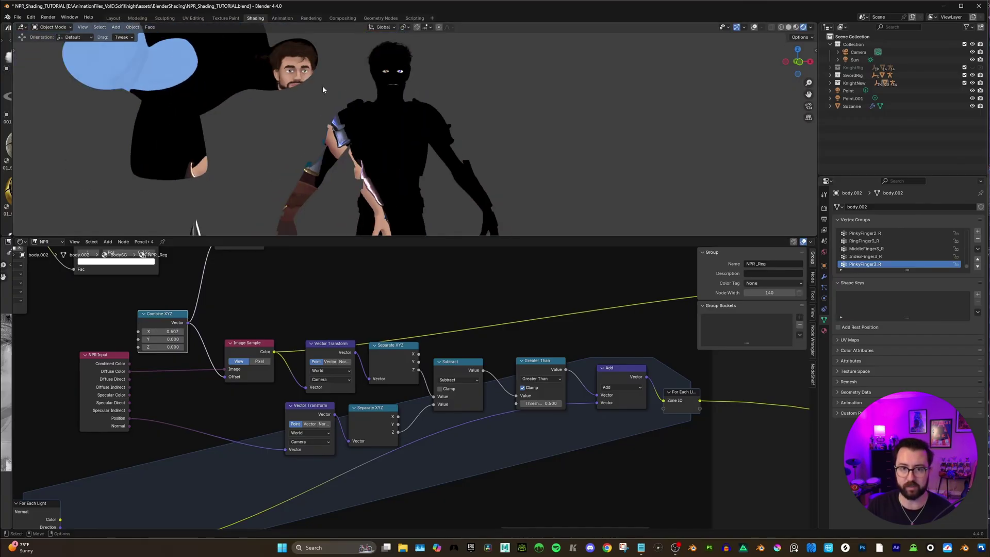
{"action": "left_click_drag", "start_coordinate": [173, 331], "coordinate": [173, 332]}
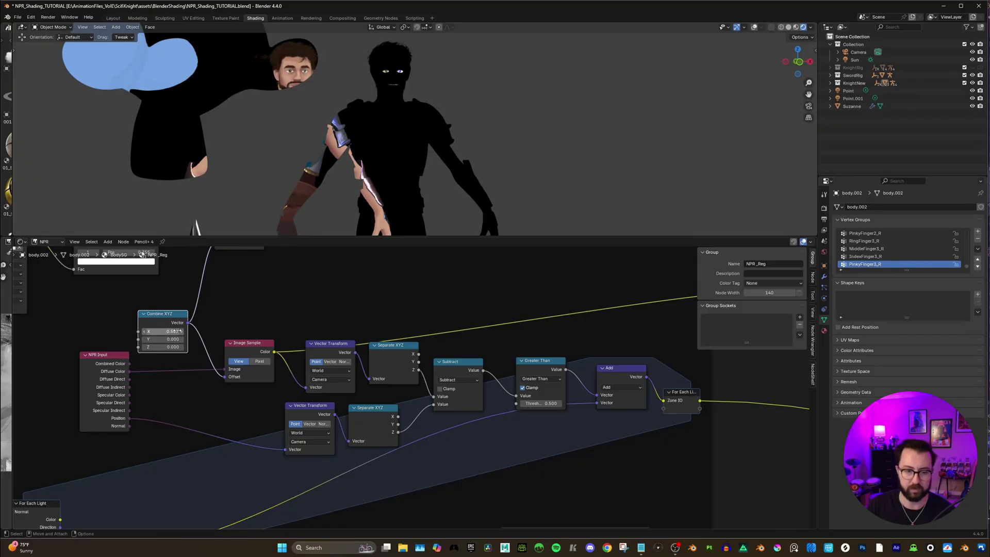
{"action": "key", "text": "ctrl+z"}
{"action": "middle_click_drag", "start_coordinate": [405, 132], "coordinate": [471, 124]}
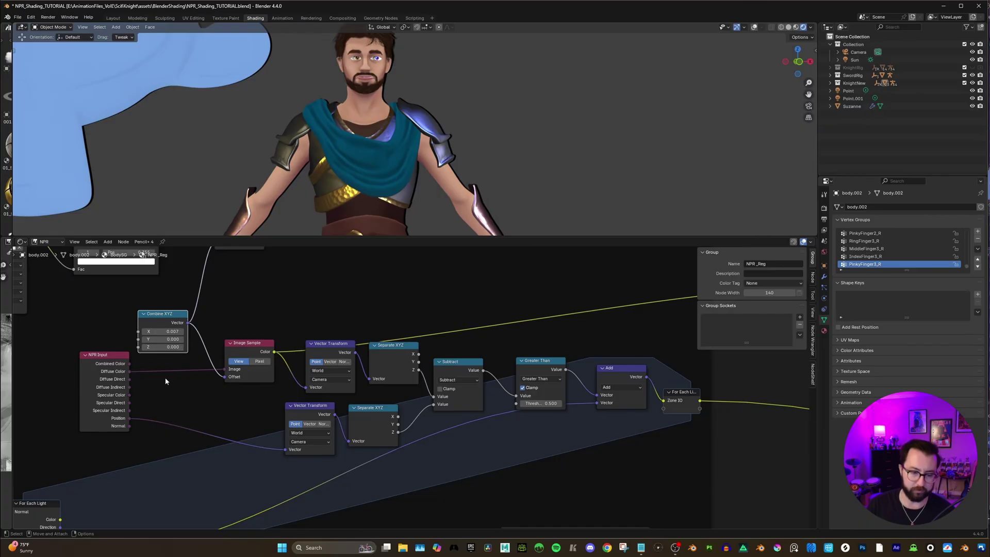
Reconnect the NPR Input's Position to the Image Sample's Image input and preview the following Vector Transform through the NPR Output
{"action": "left_click_drag", "start_coordinate": [130, 419], "coordinate": [225, 369]}
{"action": "middle_click_drag", "start_coordinate": [505, 106], "coordinate": [475, 115]}
{"action": "scroll", "coordinate": [357, 321], "scroll_direction": "down", "scroll_amount": 1}
{"action": "middle_click_drag", "start_coordinate": [357, 322], "coordinate": [244, 330]}
{"action": "left_click_drag", "start_coordinate": [220, 350], "coordinate": [623, 304]}
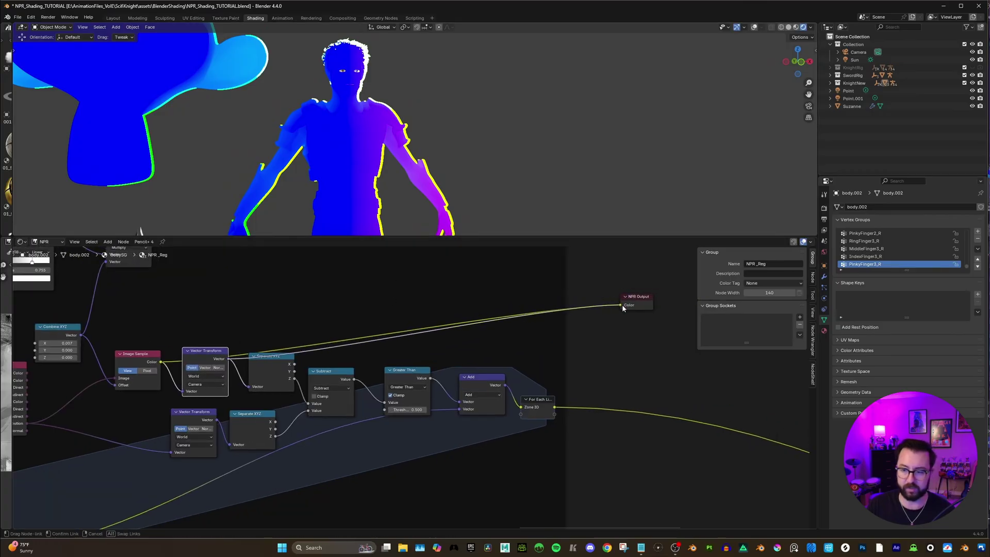
{"action": "middle_click_drag", "start_coordinate": [471, 153], "coordinate": [455, 137]}
Preview the Z value of the Separate XYZ node in the Image Sample branch through the NPR Output
{"action": "left_click_drag", "start_coordinate": [277, 356], "coordinate": [268, 365]}
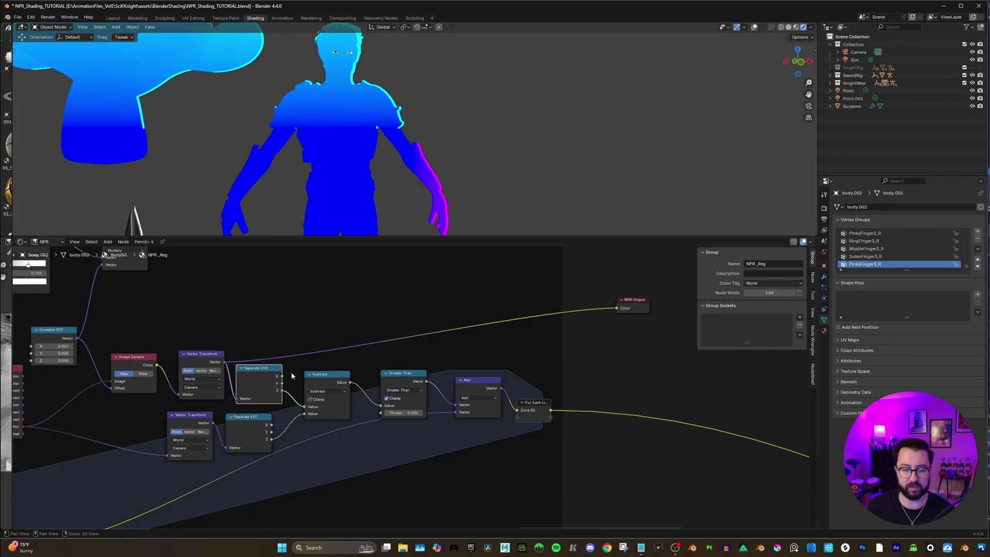
{"action": "left_click_drag", "start_coordinate": [353, 378], "coordinate": [620, 305]}
{"action": "middle_click_drag", "start_coordinate": [490, 135], "coordinate": [481, 133]}
{"action": "middle_click_drag", "start_coordinate": [289, 392], "coordinate": [356, 406]}
{"action": "left_click_drag", "start_coordinate": [327, 361], "coordinate": [321, 347]}
{"action": "middle_click_drag", "start_coordinate": [322, 347], "coordinate": [308, 348]}
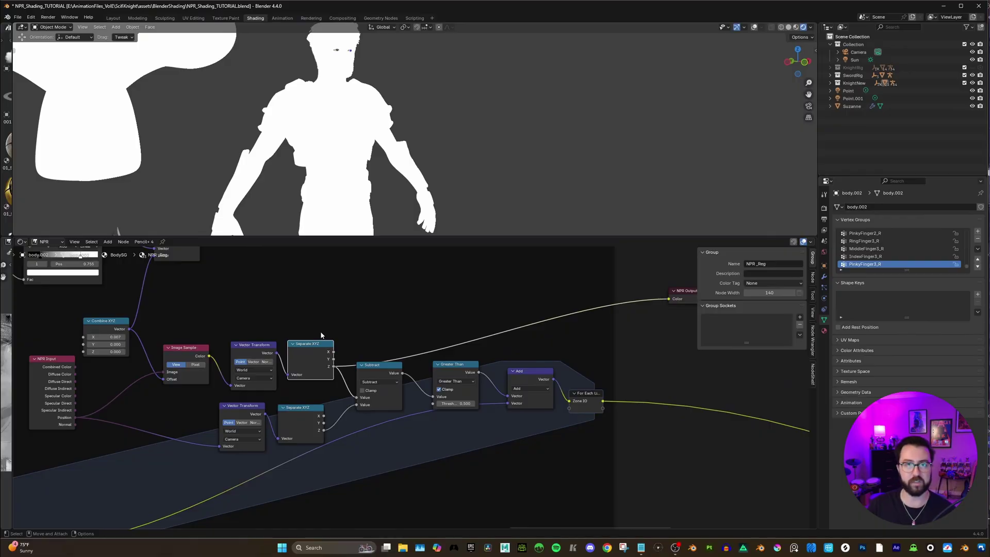
Trace the non-offset Vector Transform and Separate XYZ branch into Subtract, and preview the Subtract value through the NPR Output
{"action": "left_click", "coordinate": [104, 326]}
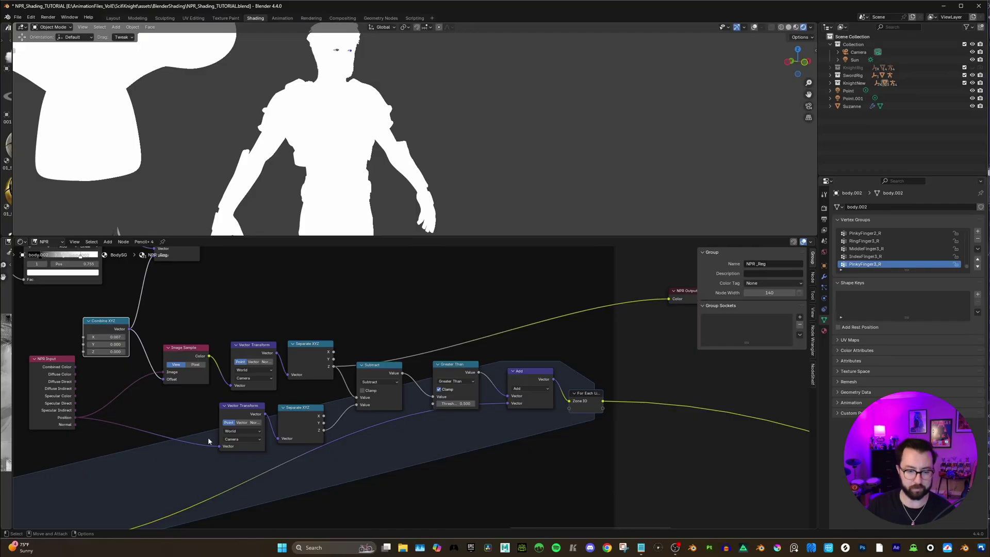
{"action": "mouse_move", "coordinate": [248, 405]}
{"action": "left_mouse_down"}
{"action": "mouse_move", "coordinate": [236, 406]}
{"action": "mouse_move", "coordinate": [247, 405]}
{"action": "left_mouse_up"}
{"action": "left_click", "coordinate": [307, 409]}
{"action": "left_click_drag", "start_coordinate": [308, 411], "coordinate": [307, 403]}
{"action": "scroll", "coordinate": [305, 399], "scroll_direction": "up", "scroll_amount": 2}
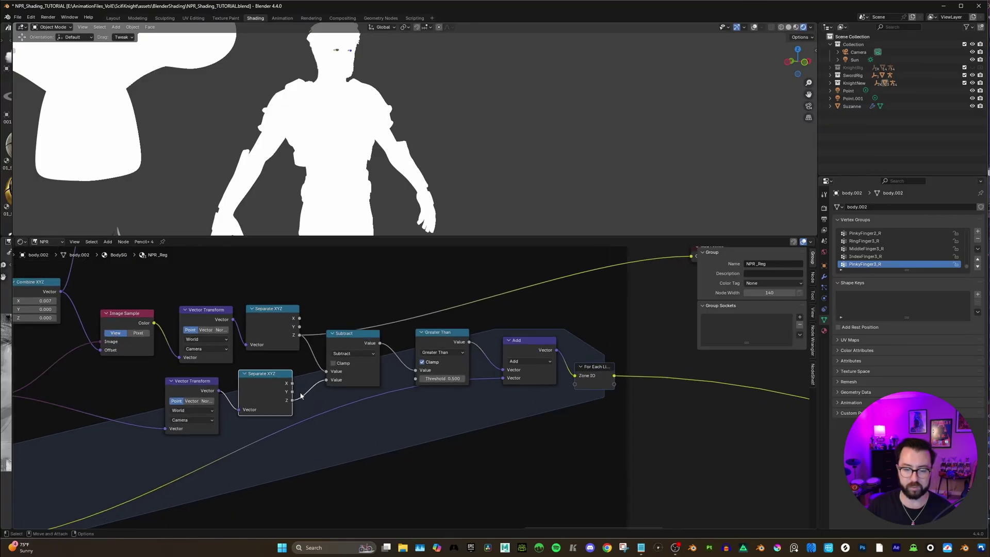
{"action": "scroll", "coordinate": [328, 382], "scroll_direction": "down", "scroll_amount": 1}
{"action": "middle_click_drag", "start_coordinate": [328, 382], "coordinate": [292, 407]}
{"action": "left_click_drag", "start_coordinate": [336, 373], "coordinate": [605, 300]}
{"action": "mouse_move", "coordinate": [454, 155]}
{"action": "middle_mouse_down"}
{"action": "mouse_move", "coordinate": [484, 147]}
{"action": "mouse_move", "coordinate": [469, 139]}
{"action": "mouse_move", "coordinate": [448, 150]}
{"action": "middle_mouse_up"}
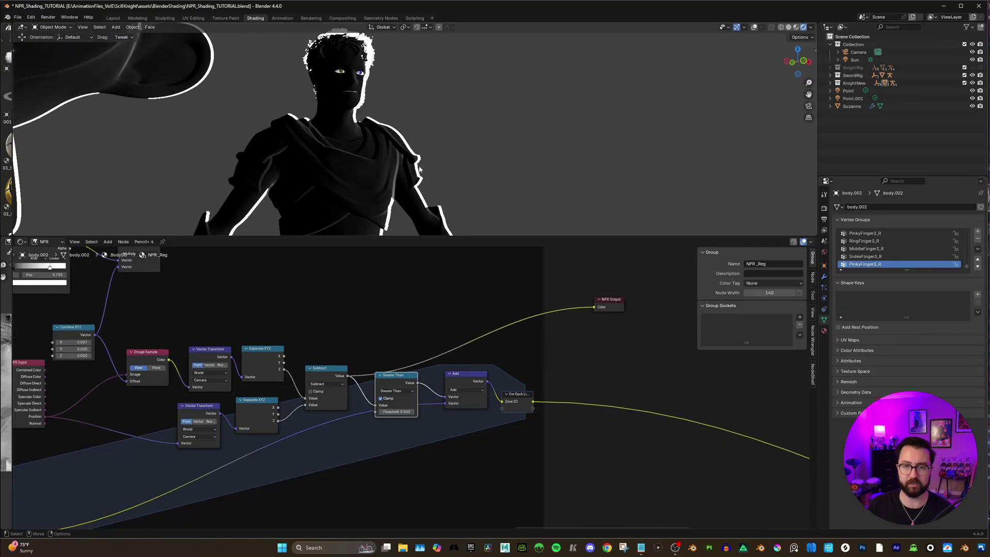
{"action": "middle_click_drag", "start_coordinate": [422, 155], "coordinate": [374, 135]}
{"action": "scroll", "coordinate": [460, 152], "scroll_direction": "down", "scroll_amount": 5}
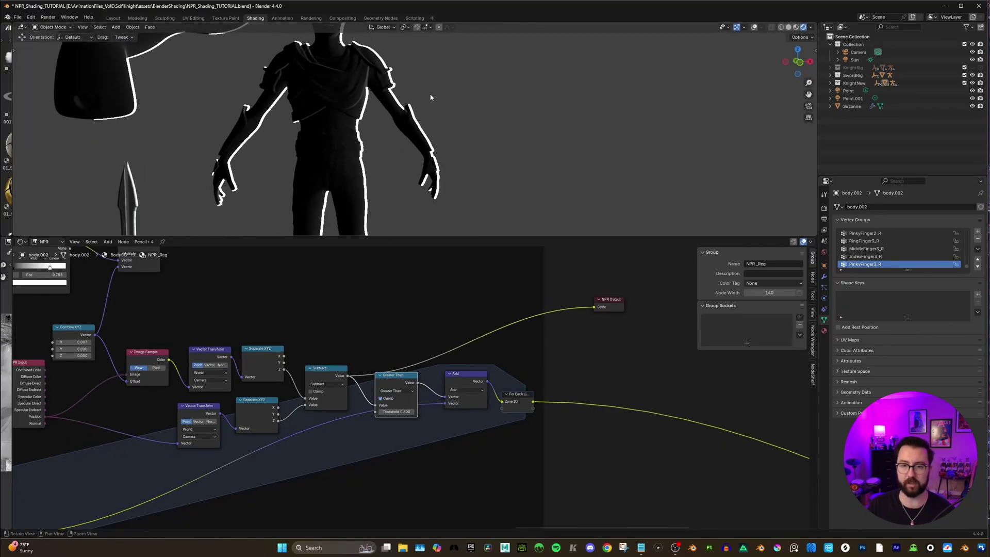
{"action": "middle_click_drag", "start_coordinate": [433, 98], "coordinate": [442, 161]}
Preview the Greater Than node's value through the NPR Output and inspect the rim edges on the character
{"action": "mouse_move", "coordinate": [402, 382]}
{"action": "left_mouse_down"}
{"action": "mouse_move", "coordinate": [391, 390]}
{"action": "mouse_move", "coordinate": [595, 307]}
{"action": "left_mouse_up"}
{"action": "mouse_move", "coordinate": [472, 155]}
{"action": "middle_mouse_down"}
{"action": "mouse_move", "coordinate": [466, 125]}
{"action": "mouse_move", "coordinate": [367, 124]}
{"action": "mouse_move", "coordinate": [446, 121]}
{"action": "middle_mouse_up"}
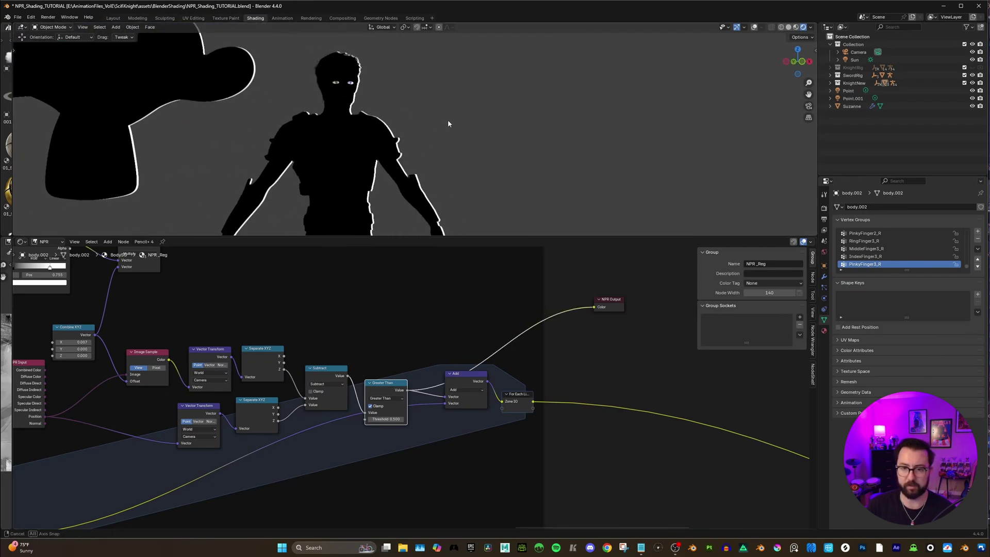
{"action": "key", "text": "Home"}
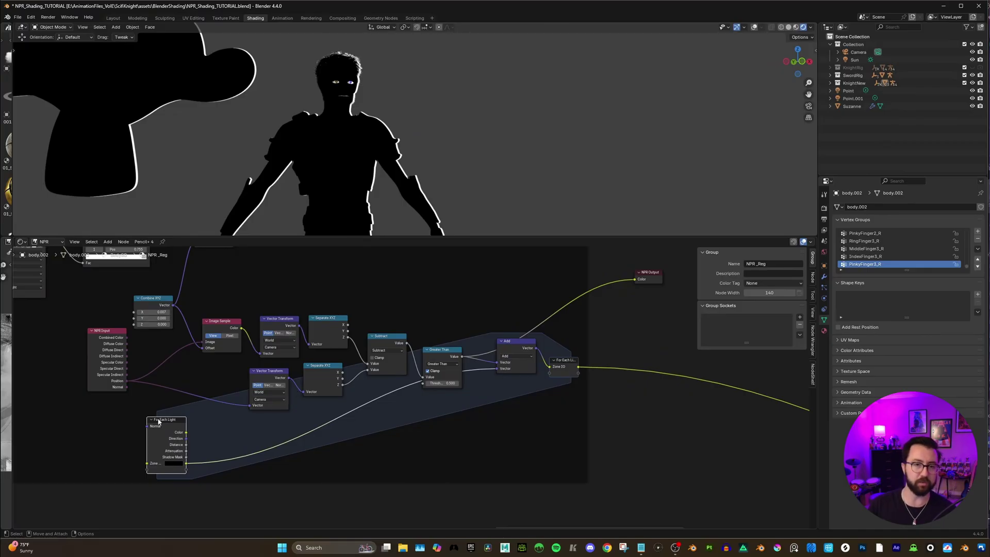
{"action": "scroll", "coordinate": [464, 155], "scroll_direction": "down", "scroll_amount": 5}
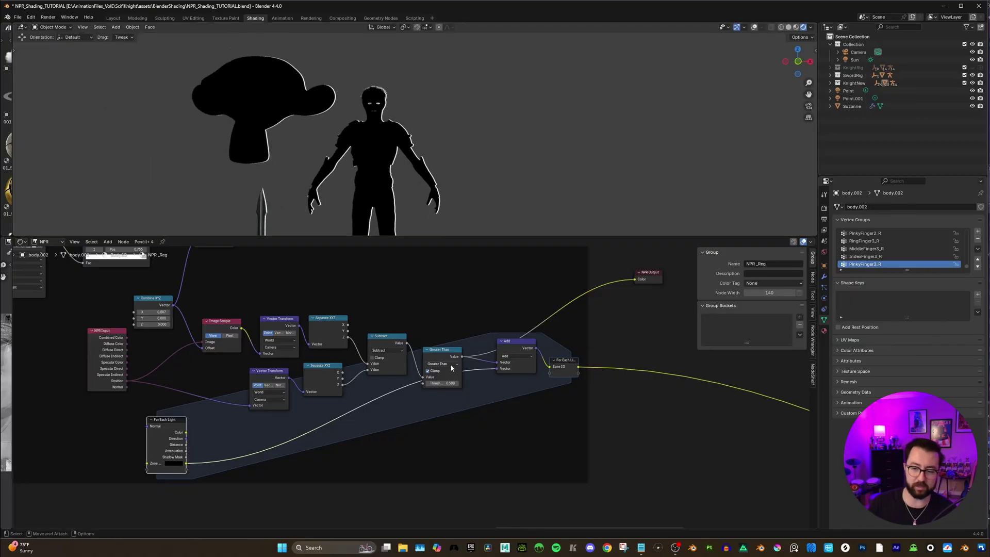
Move the Add node lower inside the For Each Light zone and preview the zone's output through the NPR Output
{"action": "left_click_drag", "start_coordinate": [514, 354], "coordinate": [513, 387]}
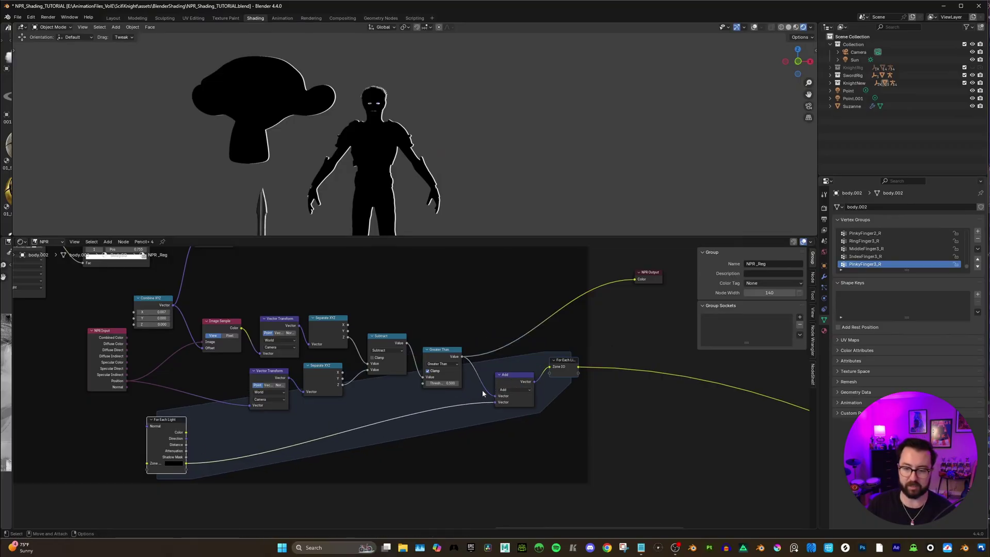
{"action": "middle_click_drag", "start_coordinate": [470, 398], "coordinate": [356, 397]}
{"action": "scroll", "coordinate": [337, 360], "scroll_direction": "up", "scroll_amount": 1}
{"action": "left_click_drag", "start_coordinate": [429, 391], "coordinate": [421, 384]}
{"action": "middle_click_drag", "start_coordinate": [422, 384], "coordinate": [365, 435]}
{"action": "scroll", "coordinate": [398, 396], "scroll_direction": "up", "scroll_amount": 2}
{"action": "scroll", "coordinate": [417, 401], "scroll_direction": "down", "scroll_amount": 1}
{"action": "left_click_drag", "start_coordinate": [395, 429], "coordinate": [467, 324]}
{"action": "middle_click_drag", "start_coordinate": [465, 138], "coordinate": [493, 136]}
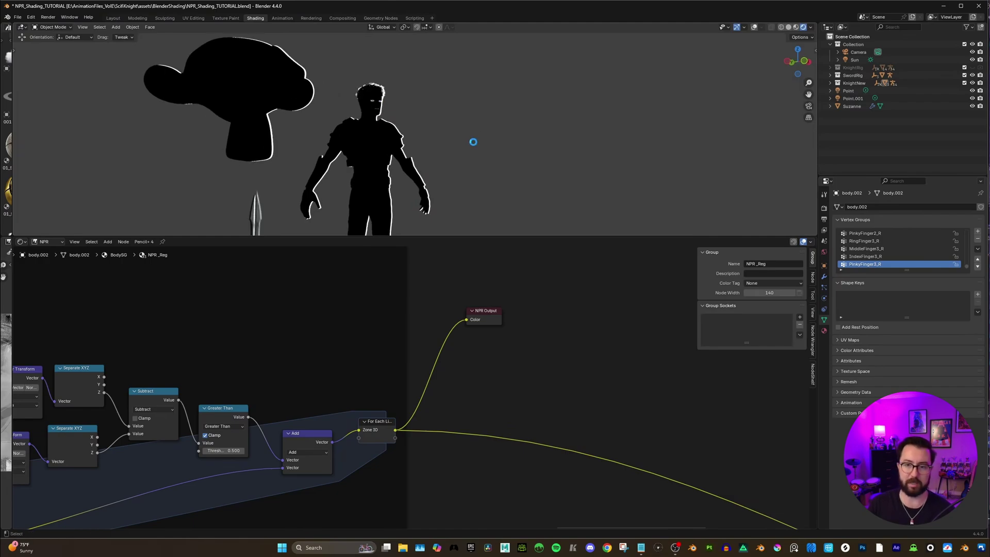
Save the file and place the NPR Output node a little farther from the Rim Light frame
{"action": "key", "text": "ctrl+s"}
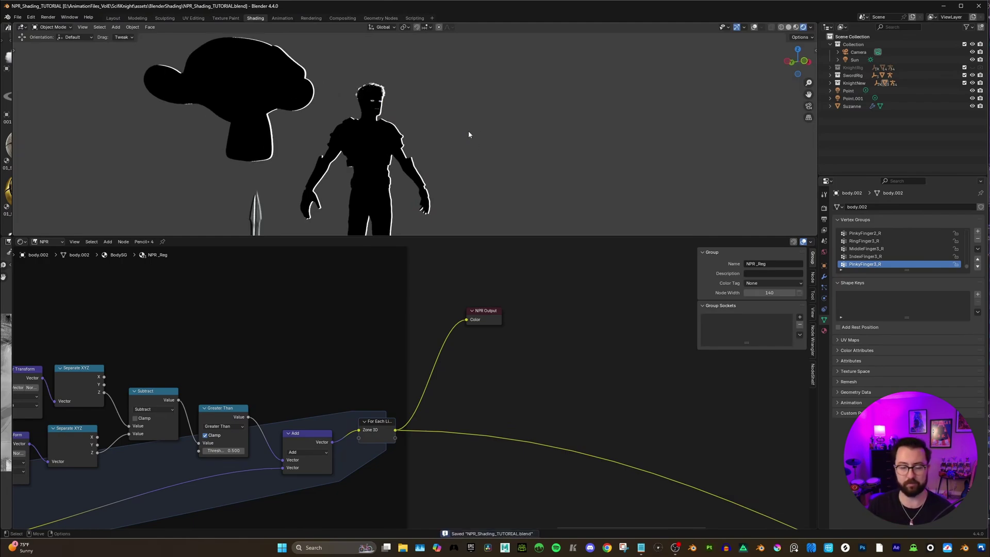
{"action": "scroll", "coordinate": [483, 366], "scroll_direction": "down", "scroll_amount": 4}
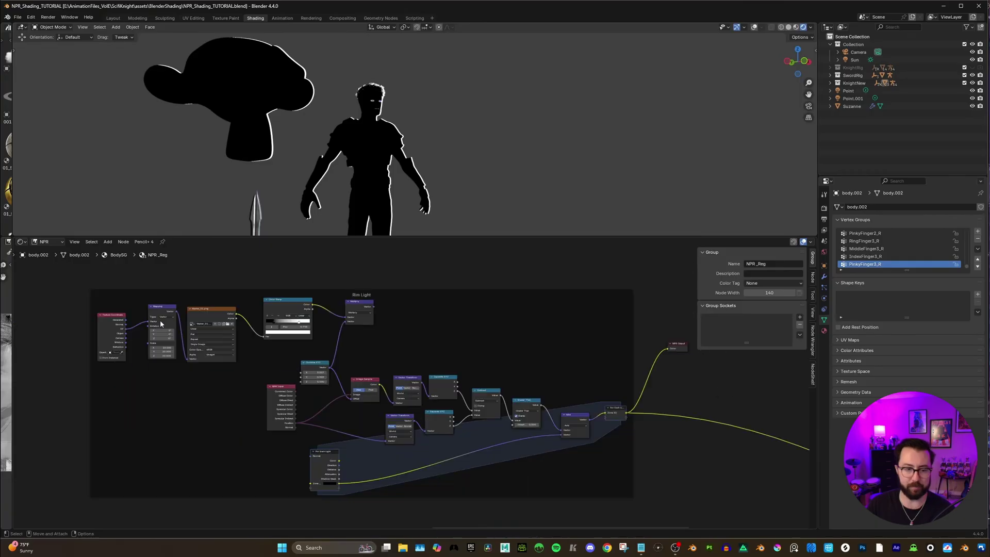
{"action": "scroll", "coordinate": [325, 311], "scroll_direction": "up", "scroll_amount": 1}
{"action": "left_click_drag", "start_coordinate": [314, 362], "coordinate": [306, 360]}
{"action": "middle_click_drag", "start_coordinate": [381, 196], "coordinate": [376, 140], "text": "ctrl"}
{"action": "scroll", "coordinate": [516, 386], "scroll_direction": "down", "scroll_amount": 1}
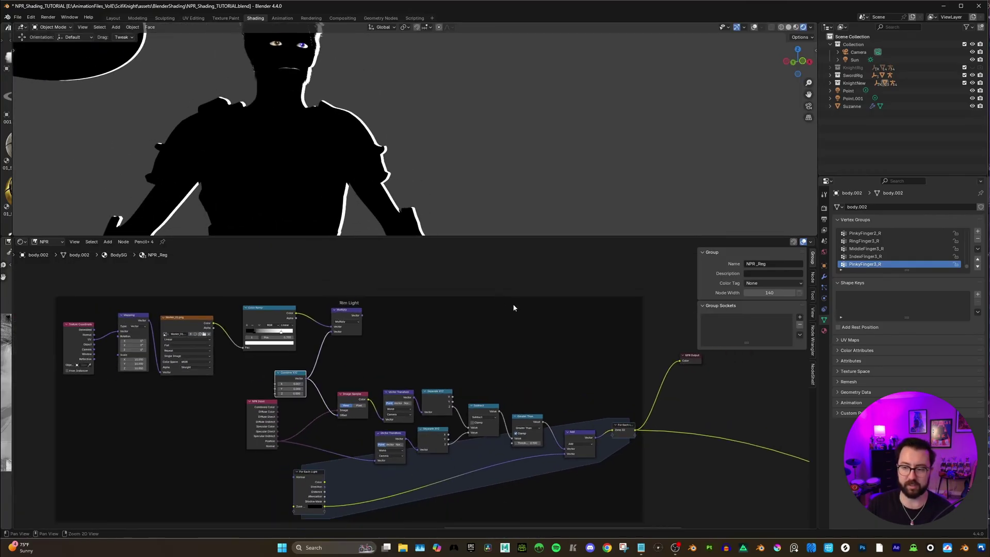
{"action": "middle_click_drag", "start_coordinate": [516, 386], "coordinate": [460, 386]}
{"action": "left_click_drag", "start_coordinate": [575, 353], "coordinate": [624, 353]}
{"action": "scroll", "coordinate": [494, 353], "scroll_direction": "up", "scroll_amount": 2}
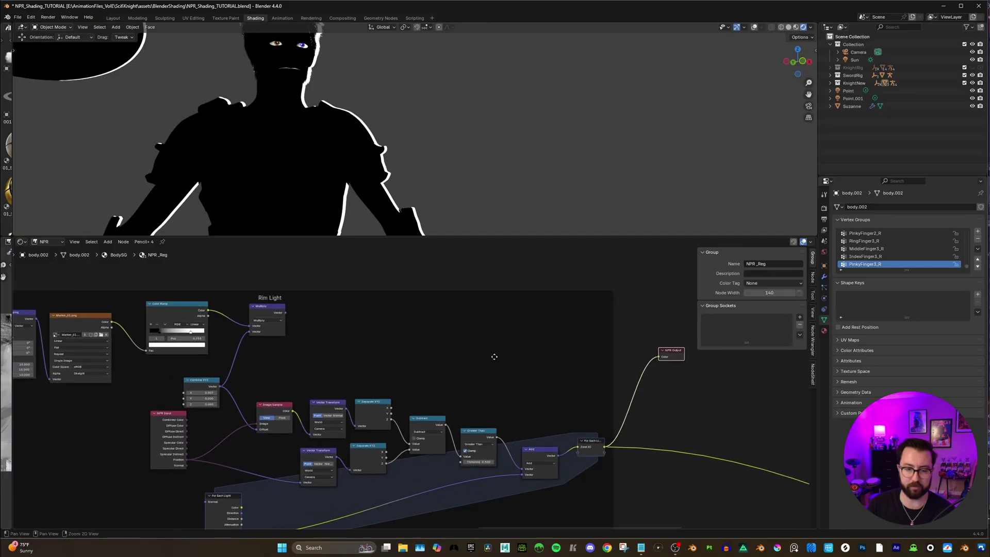
Examine the Texture Coordinate, Mapping and Marker_01.png nodes at the start of the Rim Light frame
{"action": "middle_click_drag", "start_coordinate": [191, 346], "coordinate": [283, 339]}
{"action": "scroll", "coordinate": [283, 340], "scroll_direction": "up", "scroll_amount": 2}
{"action": "middle_click_drag", "start_coordinate": [240, 277], "coordinate": [269, 303]}
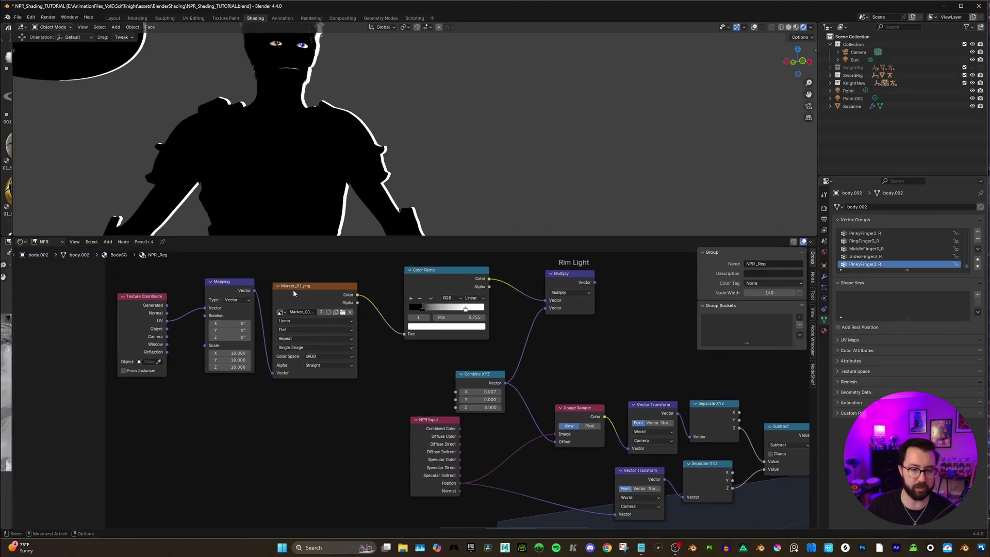
{"action": "left_click_drag", "start_coordinate": [319, 287], "coordinate": [328, 280]}
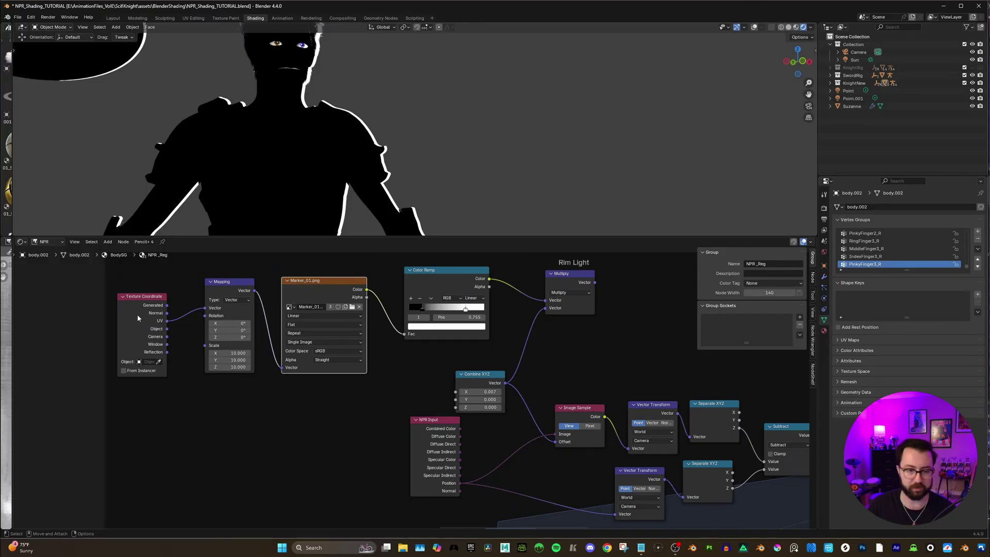
{"action": "left_click", "coordinate": [140, 297]}
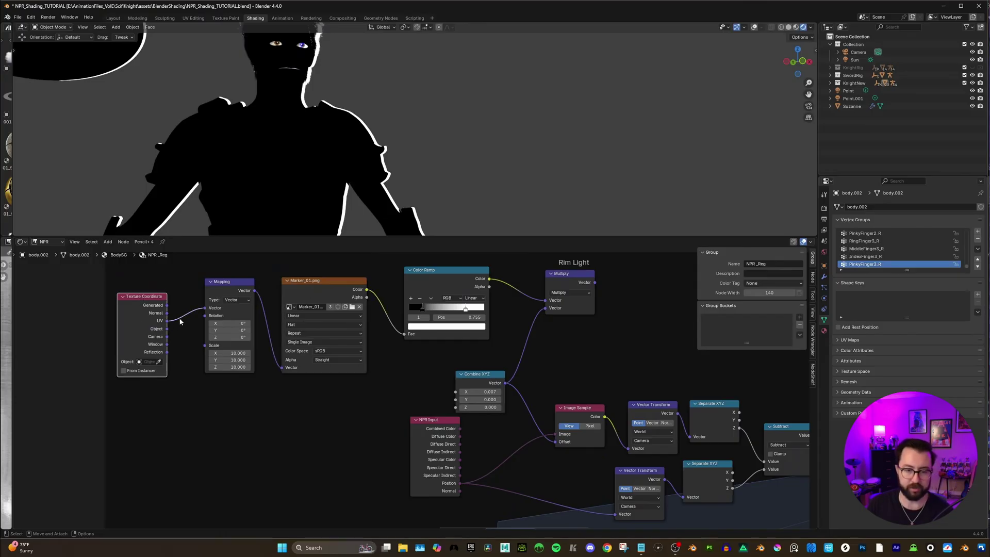
{"action": "left_click_drag", "start_coordinate": [228, 283], "coordinate": [220, 287]}
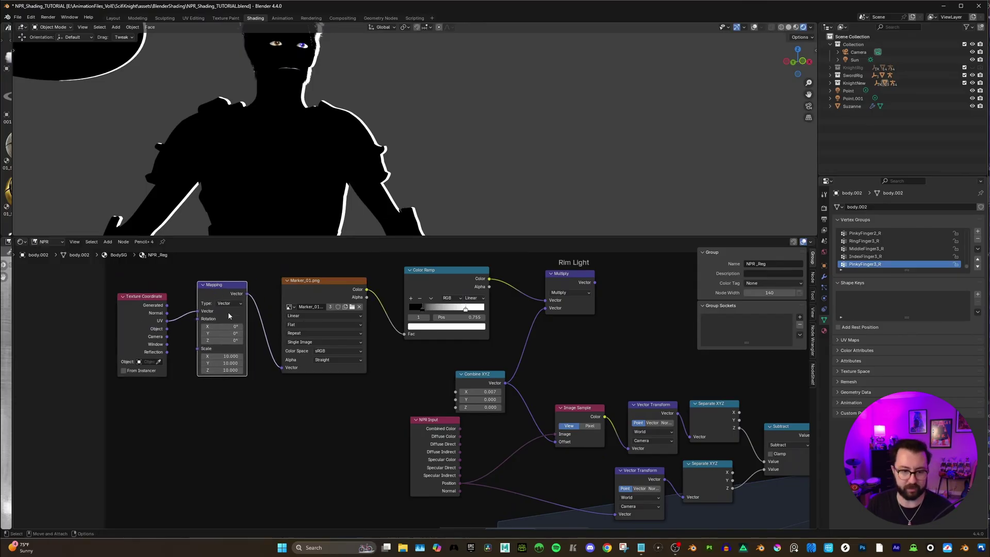
Preview the Rim Light frame's Color Ramp color through the NPR Output to see the marker texture on the character
{"action": "scroll", "coordinate": [373, 354], "scroll_direction": "down", "scroll_amount": 1}
{"action": "middle_click_drag", "start_coordinate": [373, 355], "coordinate": [222, 305]}
{"action": "scroll", "coordinate": [336, 374], "scroll_direction": "up", "scroll_amount": 1}
{"action": "scroll", "coordinate": [219, 306], "scroll_direction": "down", "scroll_amount": 4}
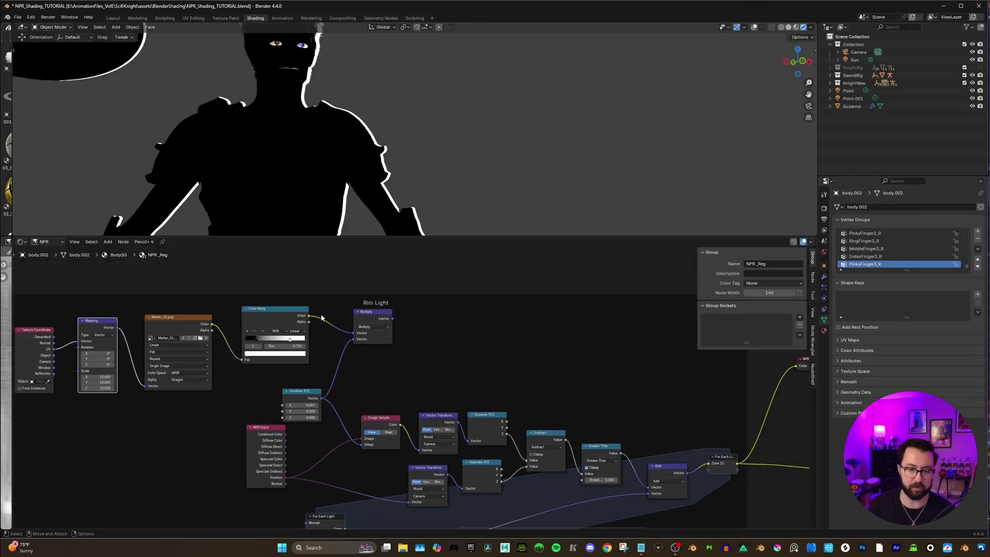
{"action": "left_click_drag", "start_coordinate": [140, 336], "coordinate": [526, 375]}
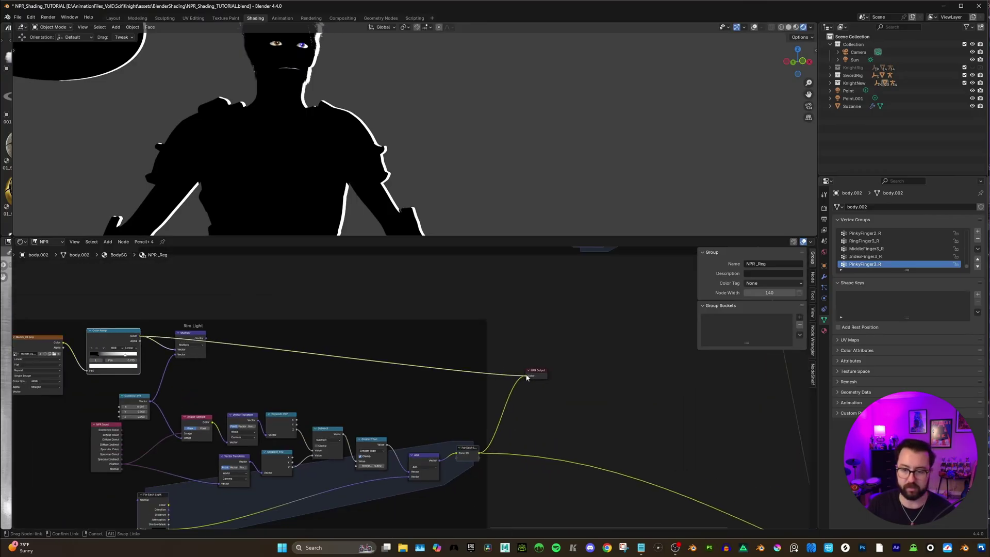
{"action": "key", "text": "Home"}
{"action": "scroll", "coordinate": [292, 309], "scroll_direction": "up", "scroll_amount": 1}
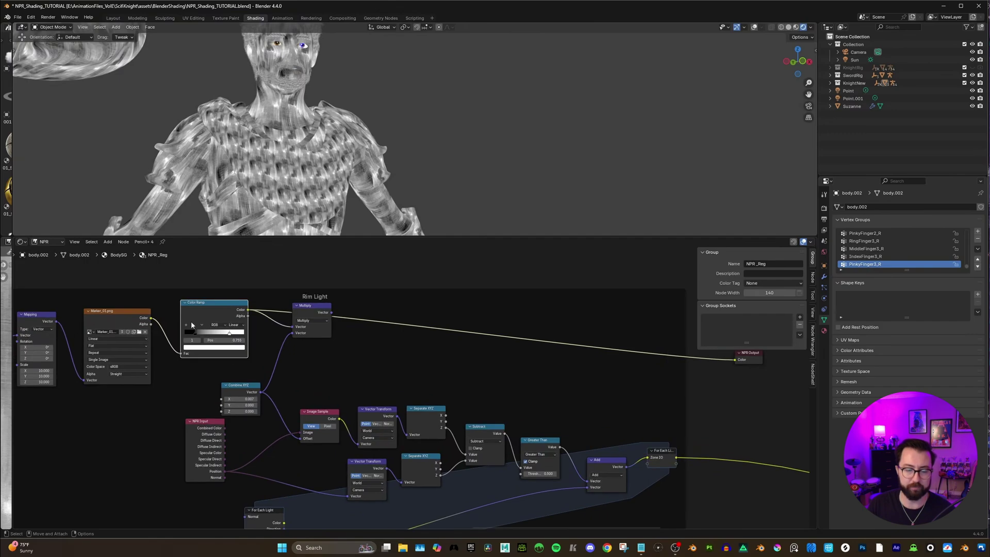
Move the Rim Light frame's Multiply node lower, nudge Combine XYZ up, and preview the Multiply vector through the NPR Output
{"action": "left_click_drag", "start_coordinate": [305, 308], "coordinate": [304, 326]}
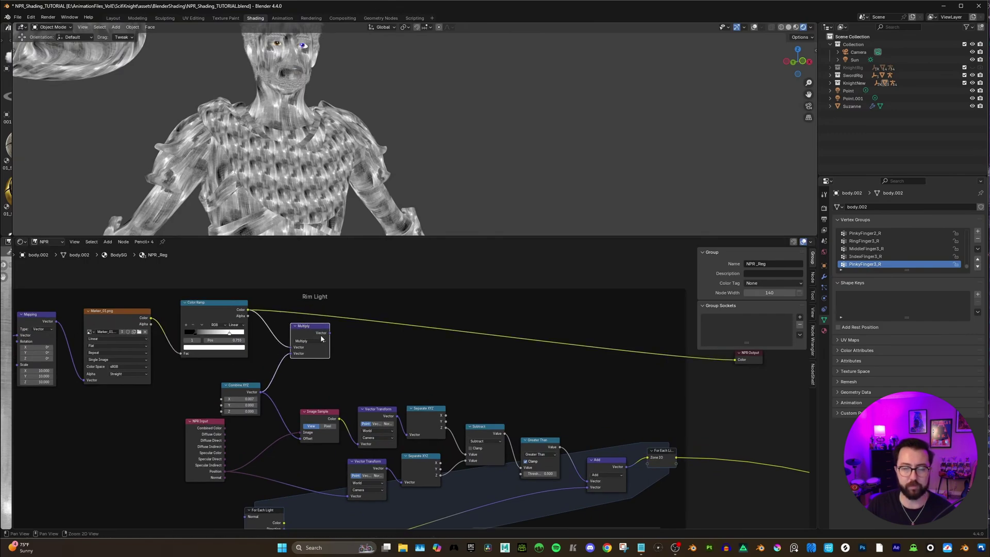
{"action": "middle_click_drag", "start_coordinate": [300, 322], "coordinate": [287, 319]}
{"action": "scroll", "coordinate": [277, 339], "scroll_direction": "up", "scroll_amount": 1}
{"action": "left_click_drag", "start_coordinate": [222, 370], "coordinate": [221, 364]}
{"action": "scroll", "coordinate": [256, 334], "scroll_direction": "down", "scroll_amount": 2}
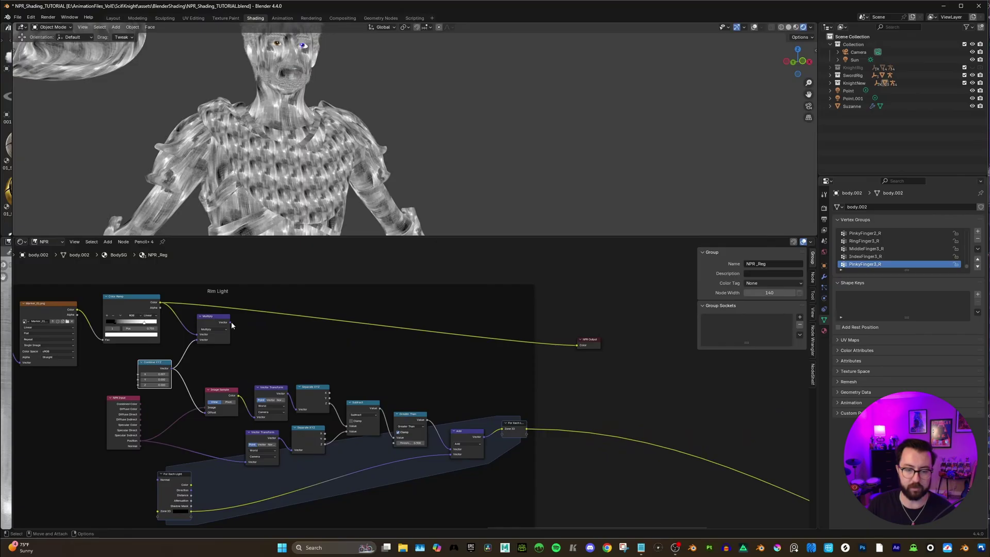
{"action": "left_click", "coordinate": [252, 310], "text": "ctrl+shift"}
Link the Multiply vector to the Image Sample's Offset and inspect the For Each Light zone's rim through the NPR Output
{"action": "left_click_drag", "start_coordinate": [253, 309], "coordinate": [236, 401]}
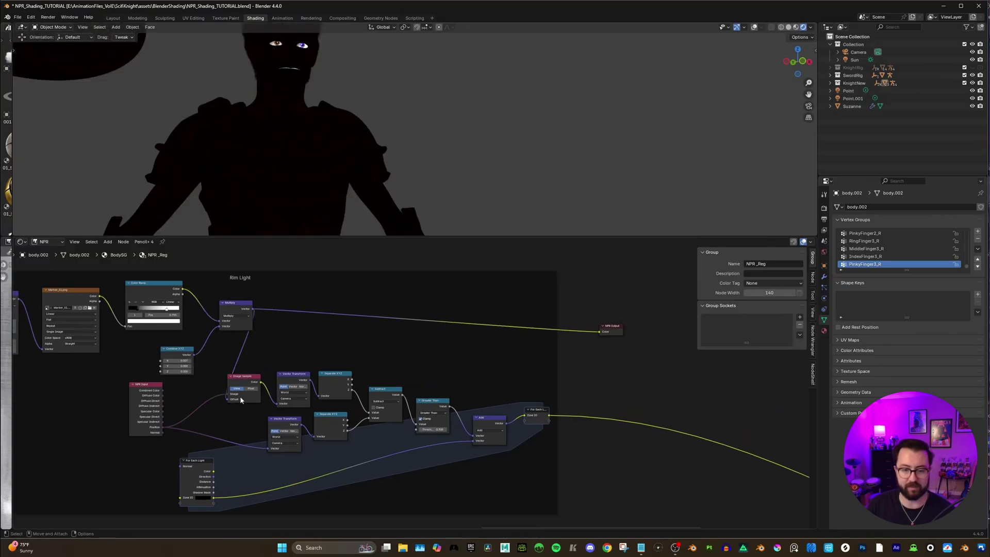
{"action": "left_click", "coordinate": [550, 419], "text": "ctrl+shift"}
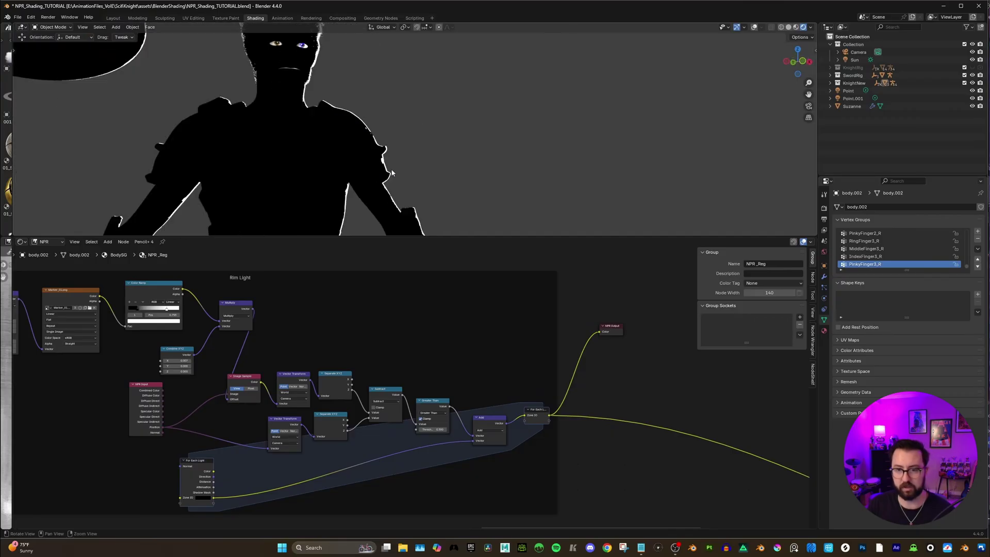
{"action": "middle_click_drag", "start_coordinate": [366, 184], "coordinate": [469, 217]}
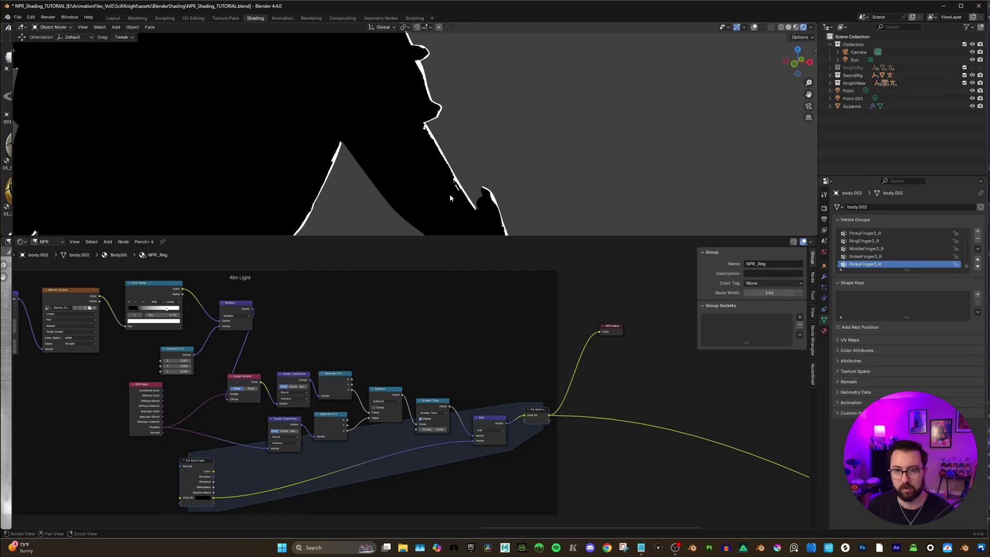
{"action": "middle_click_drag", "start_coordinate": [413, 162], "coordinate": [418, 160]}
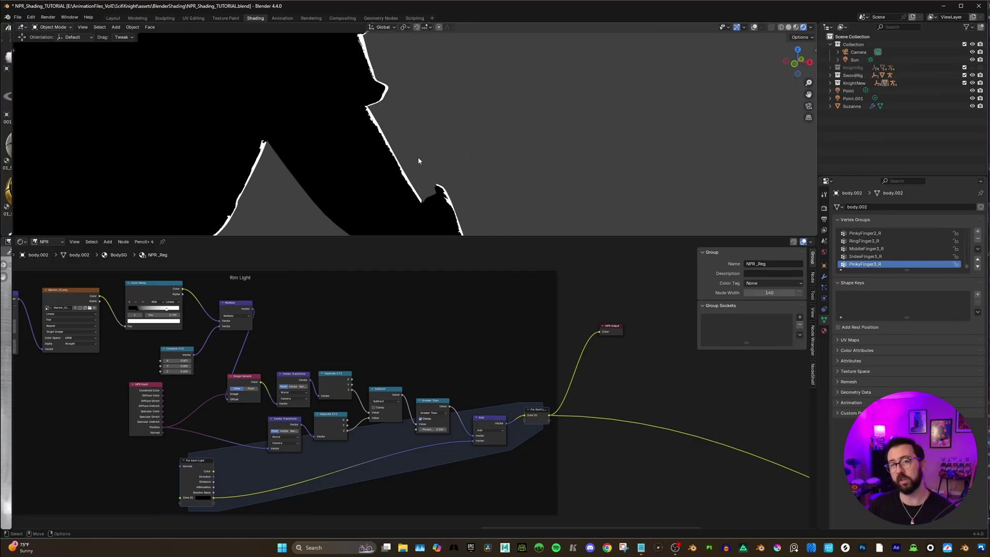
Reconnect the Combine XYZ vector directly to the Image Sample's Offset and compare the rim edges on the whole character
{"action": "scroll", "coordinate": [359, 364], "scroll_direction": "down", "scroll_amount": 1}
{"action": "scroll", "coordinate": [363, 341], "scroll_direction": "left", "scroll_amount": 2, "text": "ctrl"}
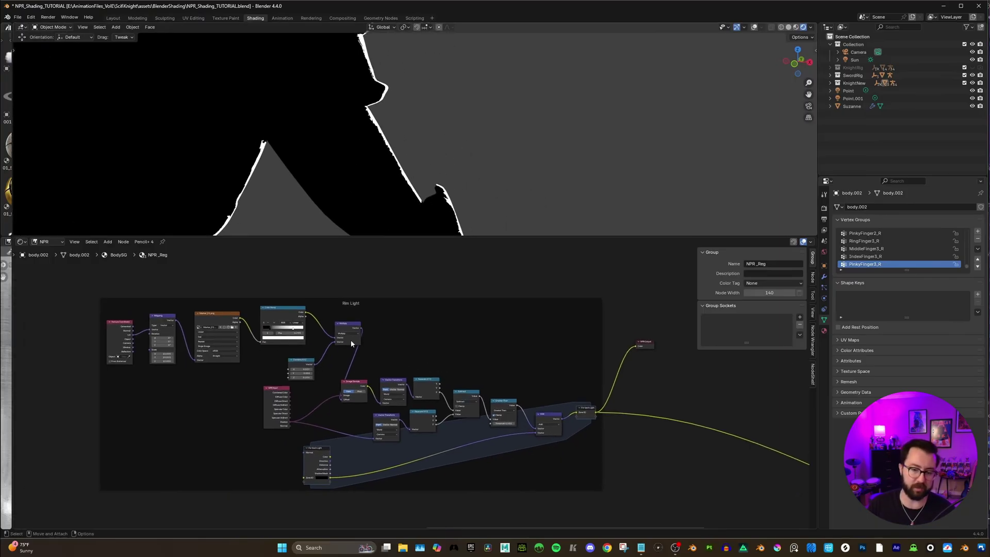
{"action": "scroll", "coordinate": [346, 351], "scroll_direction": "up", "scroll_amount": 2}
{"action": "scroll", "coordinate": [314, 353], "scroll_direction": "up", "scroll_amount": 2}
{"action": "left_click", "coordinate": [279, 346]}
{"action": "left_click_drag", "start_coordinate": [279, 345], "coordinate": [319, 404]}
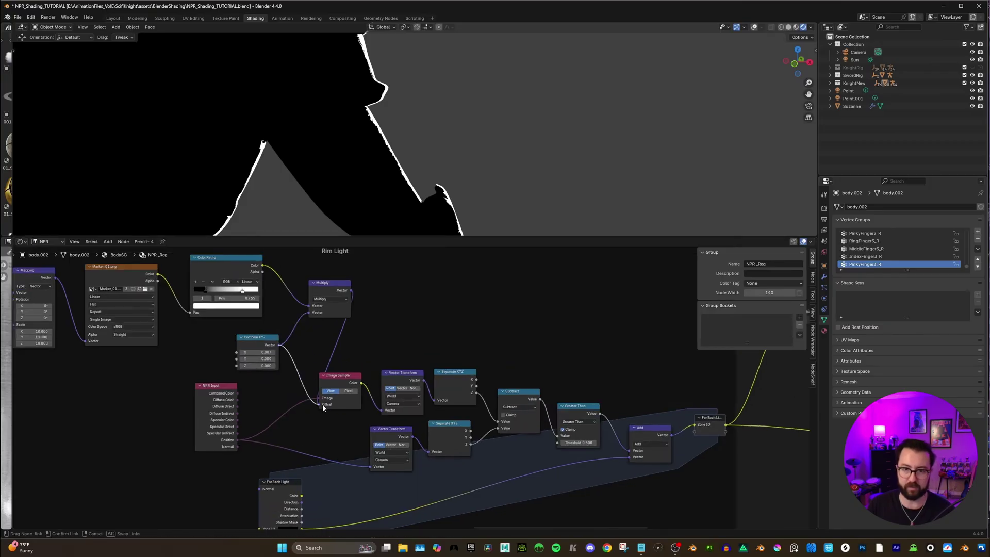
{"action": "scroll", "coordinate": [453, 177], "scroll_direction": "down", "scroll_amount": 8}
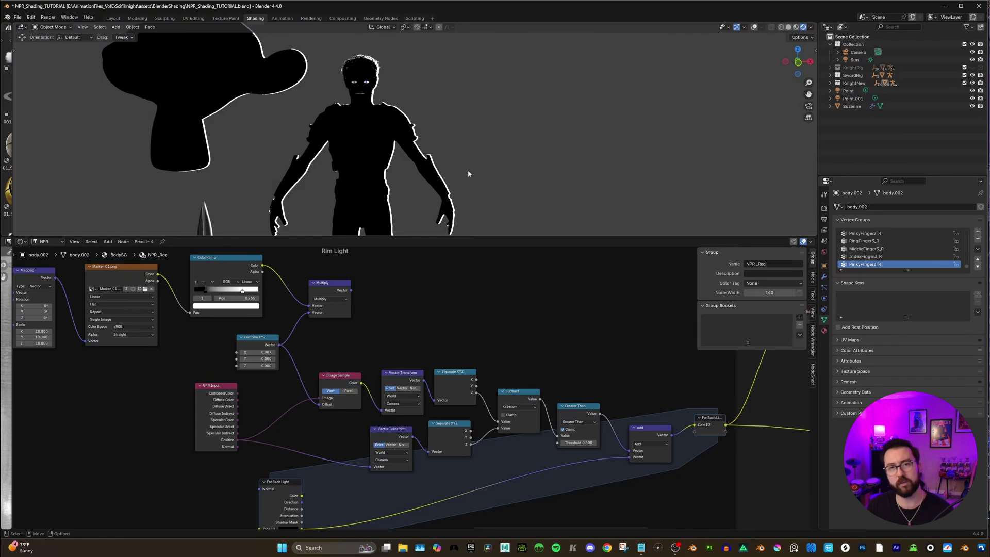
Save the file and place the NPR Output node beside the Subtle Highlight frame
{"action": "key", "text": "ctrl+s"}
{"action": "scroll", "coordinate": [429, 406], "scroll_direction": "down", "scroll_amount": 5}
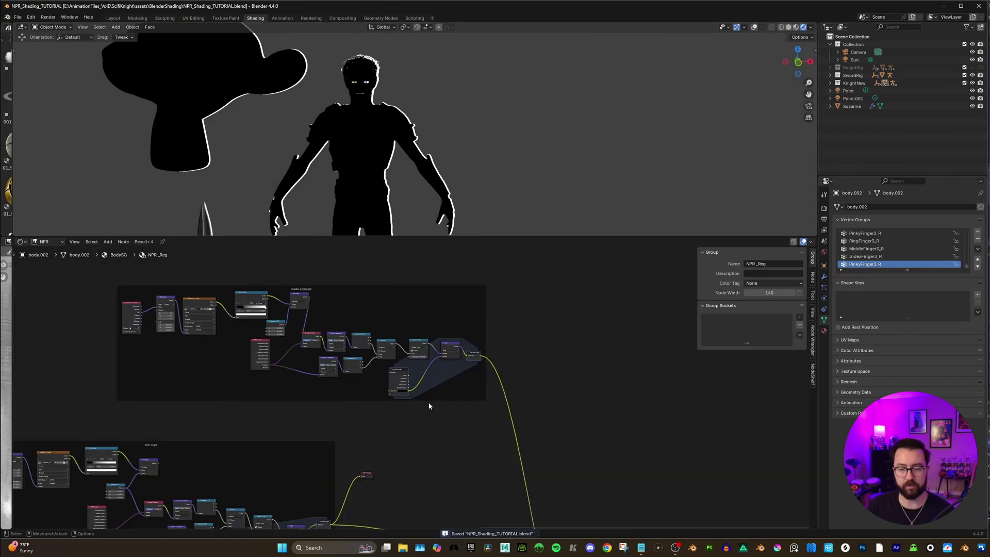
{"action": "left_click_drag", "start_coordinate": [370, 472], "coordinate": [555, 403]}
{"action": "scroll", "coordinate": [549, 401], "scroll_direction": "up", "scroll_amount": 2}
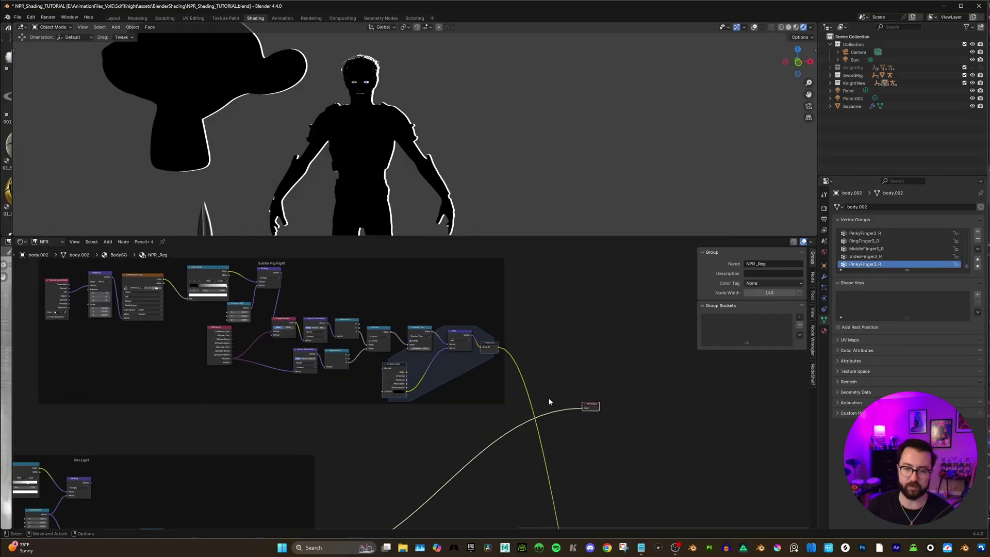
Examine the Mapping, SoftNoise_02.png and Color Ramp nodes in the Subtle Highlight frame
{"action": "scroll", "coordinate": [555, 327], "scroll_direction": "up", "scroll_amount": 4}
{"action": "middle_click_drag", "start_coordinate": [242, 299], "coordinate": [335, 321]}
{"action": "scroll", "coordinate": [335, 324], "scroll_direction": "up", "scroll_amount": 1}
{"action": "left_click", "coordinate": [259, 305]}
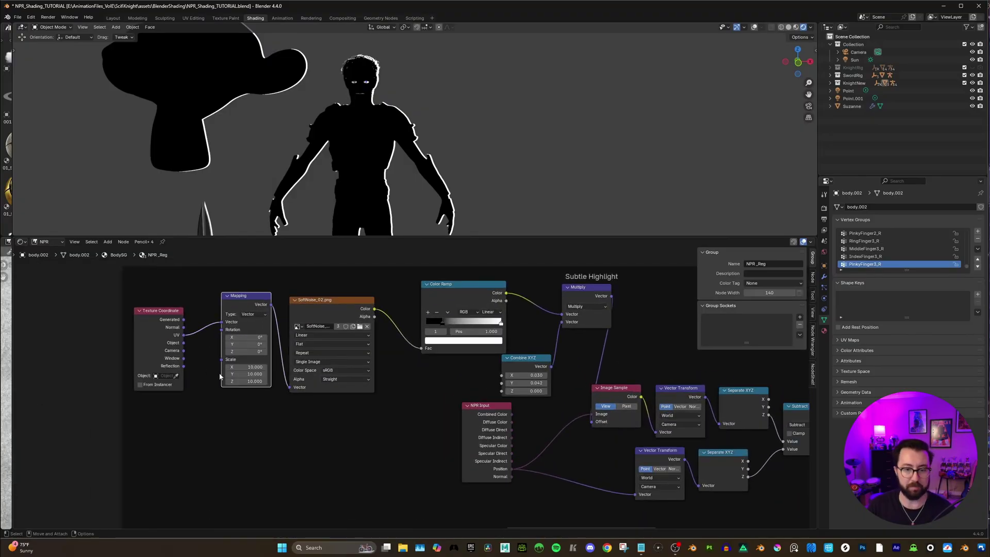
{"action": "middle_click_drag", "start_coordinate": [375, 347], "coordinate": [320, 362]}
{"action": "left_click_drag", "start_coordinate": [322, 311], "coordinate": [309, 314]}
{"action": "middle_click_drag", "start_coordinate": [320, 328], "coordinate": [268, 335]}
{"action": "scroll", "coordinate": [268, 335], "scroll_direction": "down", "scroll_amount": 2}
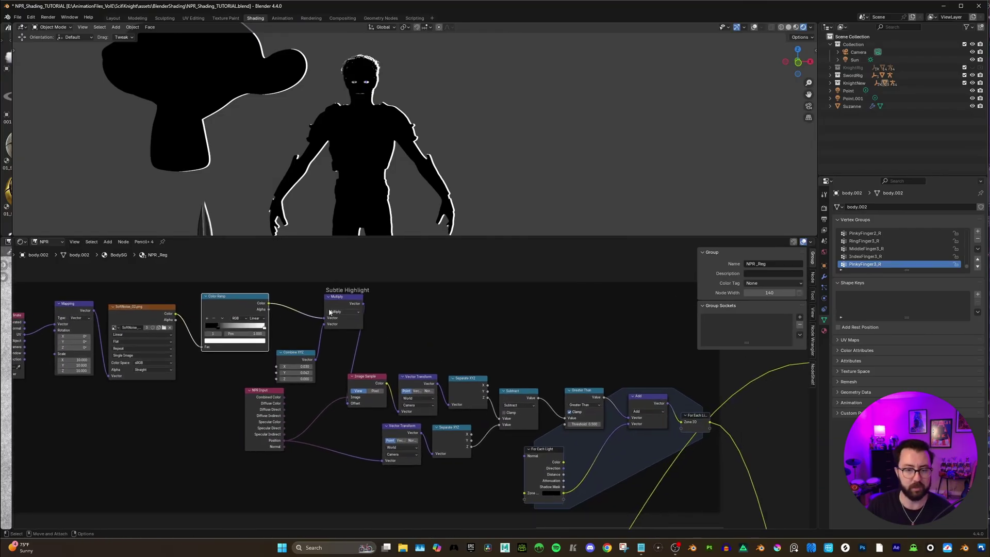
Shift the Subtle Highlight frame's Multiply node slightly lower and nudge its Combine XYZ node closer to it
{"action": "left_click", "coordinate": [342, 309]}
{"action": "left_click", "coordinate": [302, 358]}
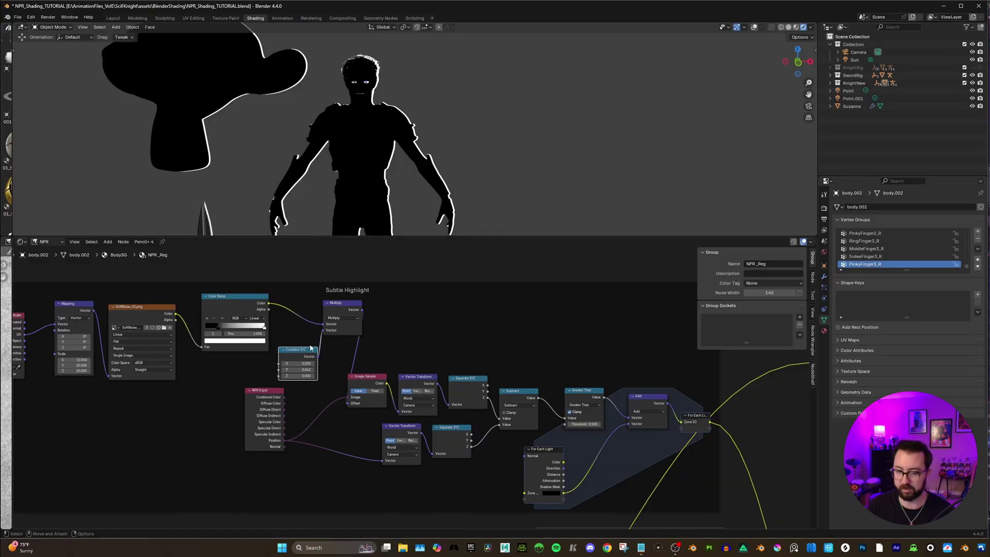
{"action": "scroll", "coordinate": [304, 364], "scroll_direction": "up", "scroll_amount": 2}
{"action": "scroll", "coordinate": [267, 355], "scroll_direction": "down", "scroll_amount": 2}
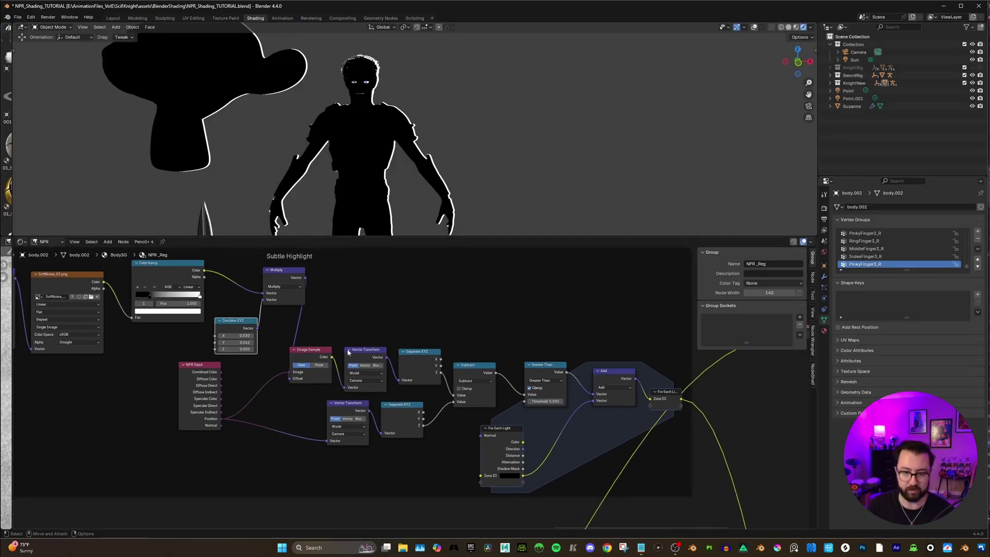
Preview the Subtle Highlight Image Sample color through the NPR Output and inspect the offset edges on the character
{"action": "middle_click_drag", "start_coordinate": [352, 365], "coordinate": [290, 360]}
{"action": "left_click_drag", "start_coordinate": [290, 358], "coordinate": [653, 341]}
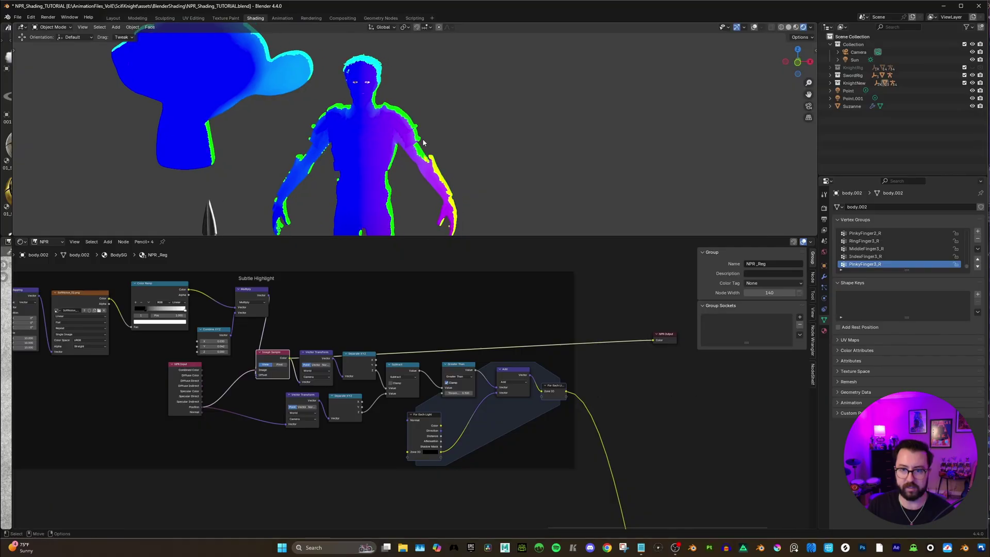
{"action": "scroll", "coordinate": [422, 142], "scroll_direction": "up", "scroll_amount": 3}
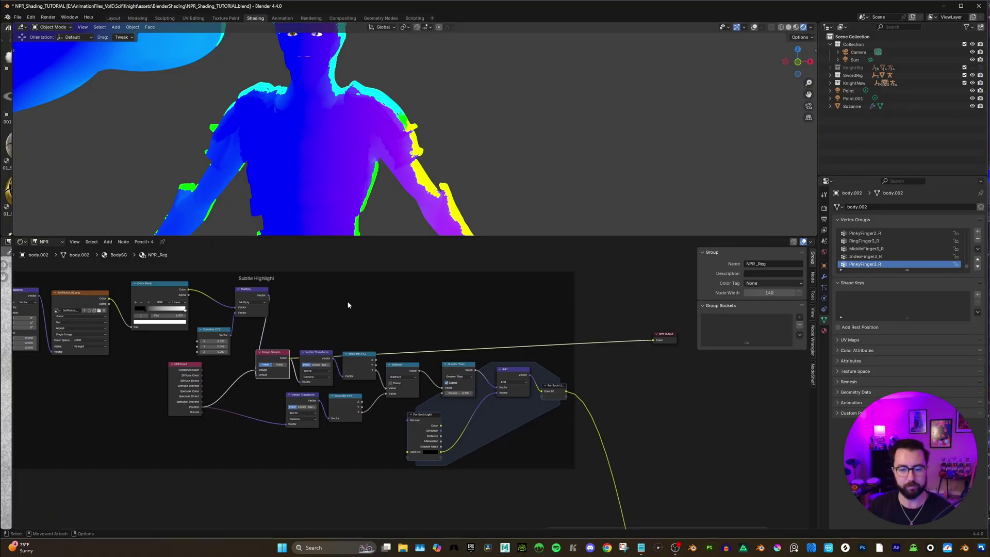
Examine the Subtle Highlight frame's Combine XYZ offset values and the node chain from Vector Transform to Greater Than
{"action": "scroll", "coordinate": [330, 319], "scroll_direction": "up", "scroll_amount": 3}
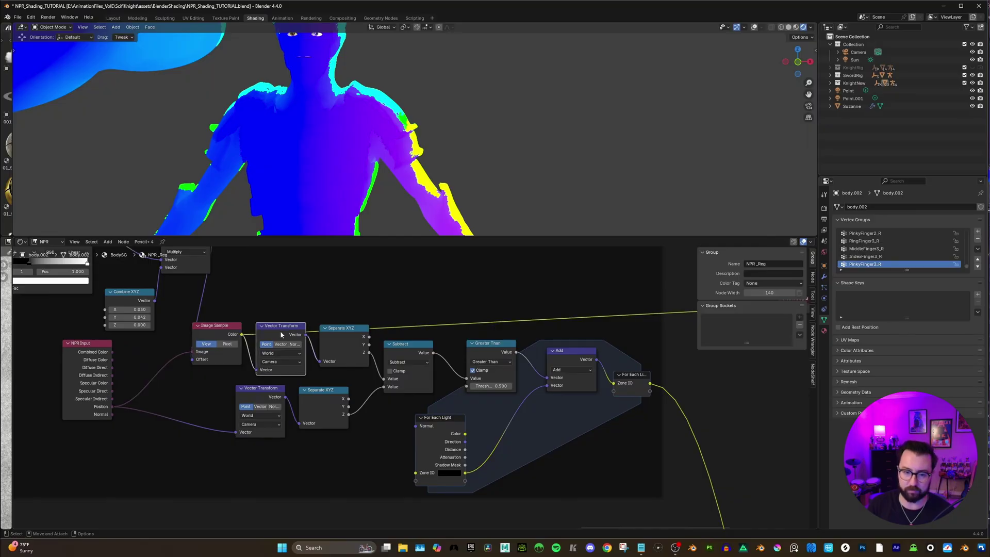
{"action": "scroll", "coordinate": [219, 341], "scroll_direction": "up", "scroll_amount": 4}
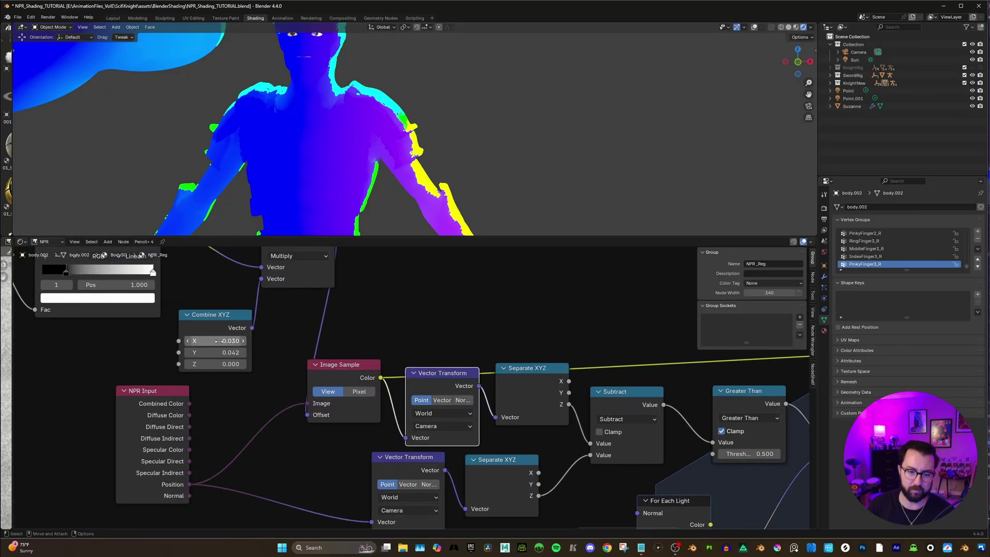
{"action": "scroll", "coordinate": [348, 343], "scroll_direction": "down", "scroll_amount": 2}
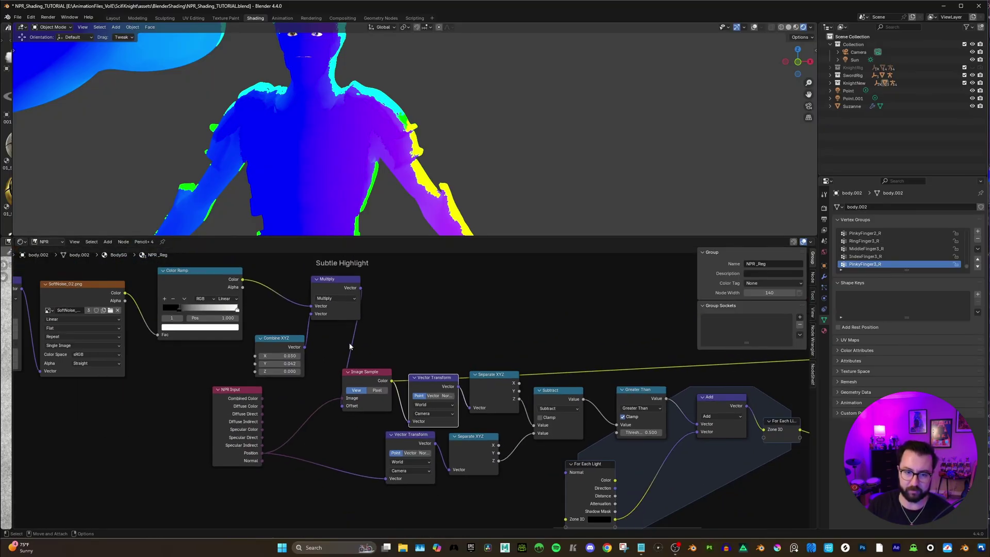
{"action": "scroll", "coordinate": [349, 346], "scroll_direction": "down", "scroll_amount": 2}
{"action": "scroll", "coordinate": [330, 318], "scroll_direction": "up", "scroll_amount": 2}
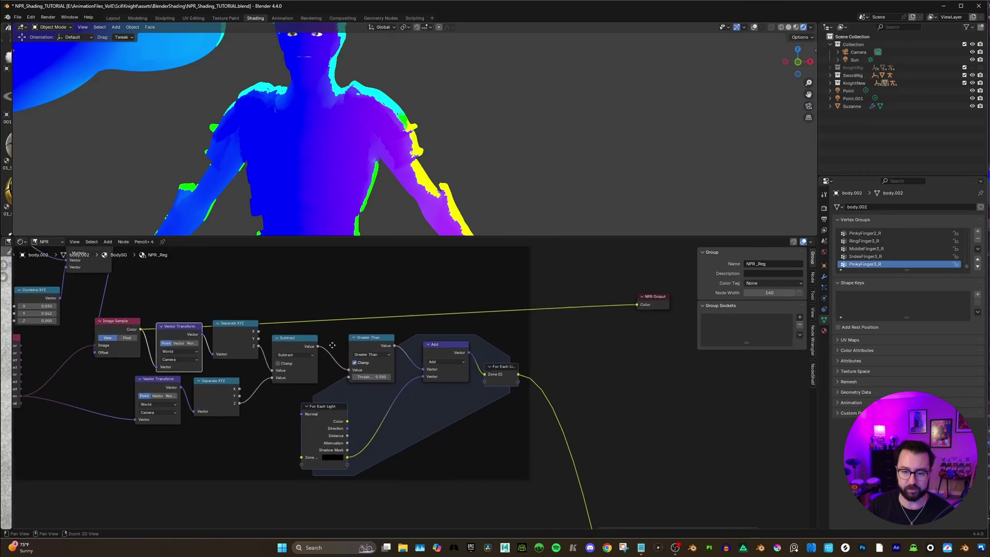
Preview the Subtle Highlight frame's For Each Light zone through the NPR Output and view the full character and Suzanne
{"action": "left_click_drag", "start_coordinate": [473, 366], "coordinate": [582, 299]}
{"action": "mouse_move", "coordinate": [480, 135]}
{"action": "middle_mouse_down"}
{"action": "mouse_move", "coordinate": [452, 134]}
{"action": "mouse_move", "coordinate": [499, 137]}
{"action": "middle_mouse_up"}
{"action": "scroll", "coordinate": [491, 138], "scroll_direction": "down", "scroll_amount": 8}
{"action": "scroll", "coordinate": [495, 336], "scroll_direction": "down", "scroll_amount": 3}
{"action": "middle_click_drag", "start_coordinate": [495, 335], "coordinate": [131, 354]}
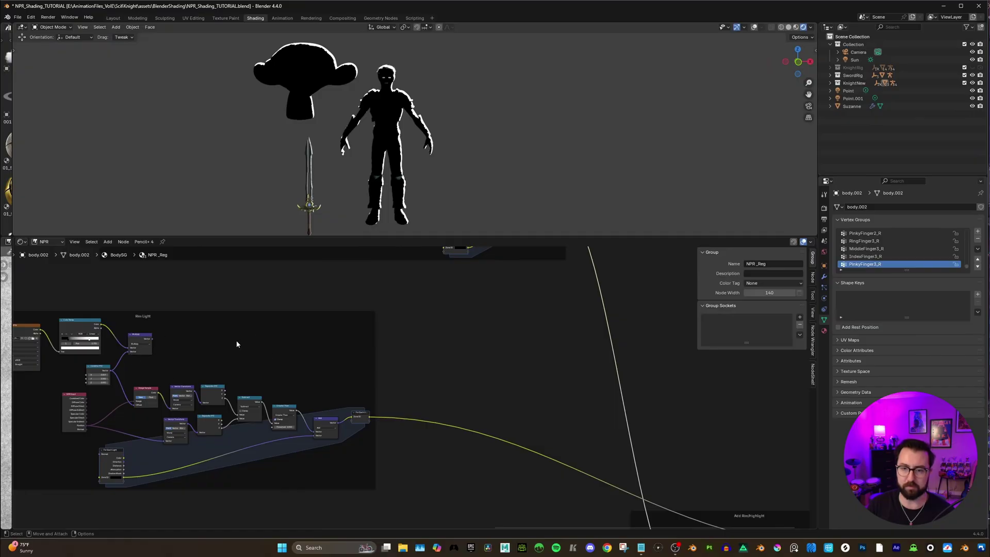
Move the NPR Output node down beside the Add Rim/Hightlight frame
{"action": "middle_click_drag", "start_coordinate": [234, 342], "coordinate": [328, 420]}
{"action": "scroll", "coordinate": [394, 395], "scroll_direction": "up", "scroll_amount": 1}
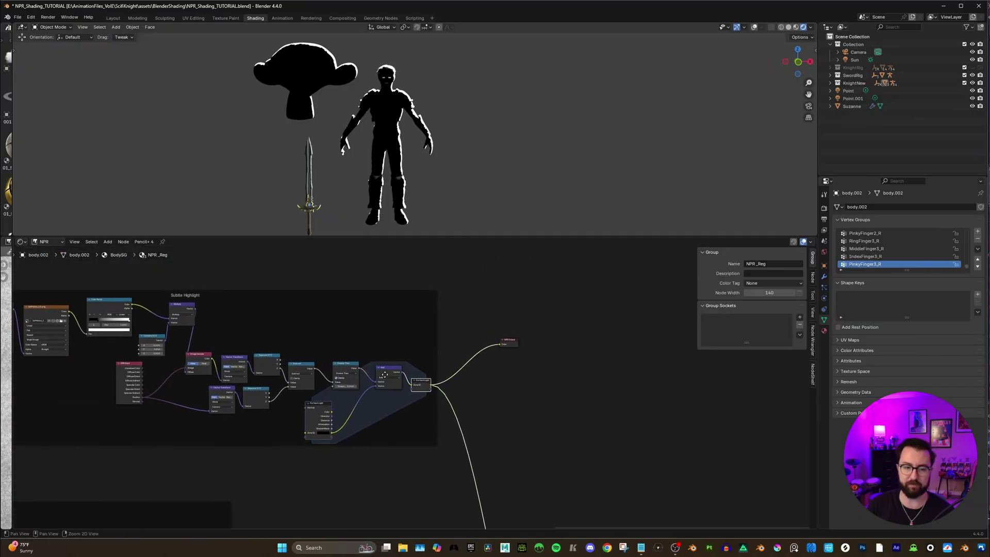
{"action": "scroll", "coordinate": [553, 327], "scroll_direction": "down", "scroll_amount": 1}
{"action": "middle_click_drag", "start_coordinate": [486, 345], "coordinate": [475, 287]}
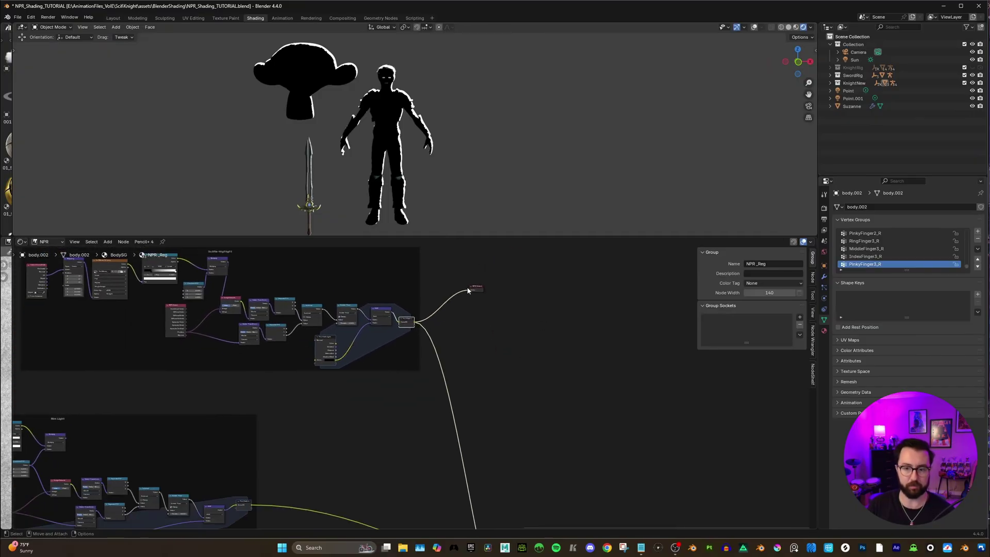
{"action": "left_click_drag", "start_coordinate": [475, 288], "coordinate": [642, 407]}
{"action": "left_click", "coordinate": [670, 425]}
{"action": "mouse_move", "coordinate": [394, 452]}
{"action": "middle_mouse_down"}
{"action": "mouse_move", "coordinate": [360, 289]}
{"action": "mouse_move", "coordinate": [395, 469]}
{"action": "middle_mouse_up"}
{"action": "scroll", "coordinate": [396, 469], "scroll_direction": "up", "scroll_amount": 3}
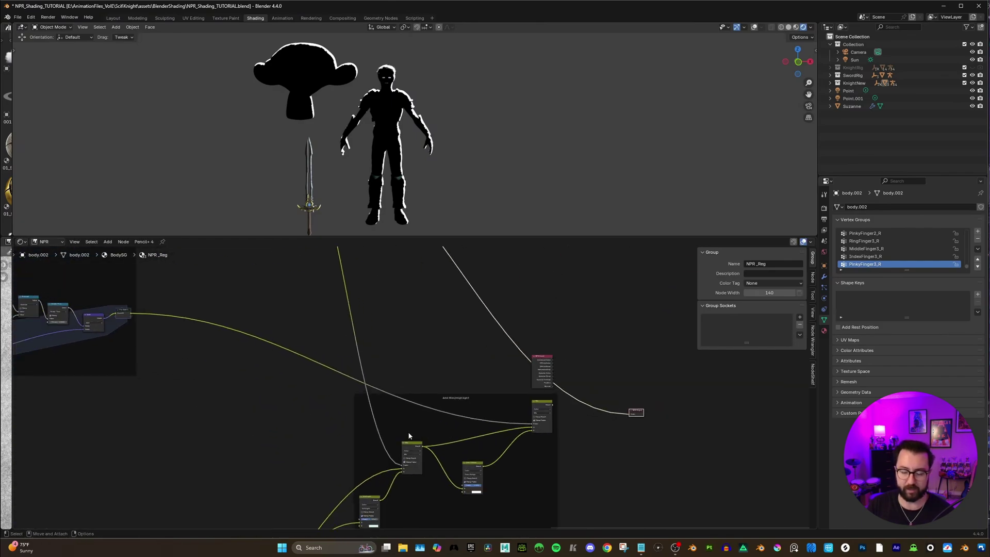
Preview the Mix result feeding the Add Rim/Hightlight frame through the NPR Output and inspect the character up close
{"action": "middle_click_drag", "start_coordinate": [440, 443], "coordinate": [370, 319]}
{"action": "scroll", "coordinate": [440, 370], "scroll_direction": "down", "scroll_amount": 1}
{"action": "left_click_drag", "start_coordinate": [132, 499], "coordinate": [540, 448]}
{"action": "scroll", "coordinate": [449, 143], "scroll_direction": "up", "scroll_amount": 5}
{"action": "middle_click_drag", "start_coordinate": [449, 144], "coordinate": [434, 185]}
{"action": "scroll", "coordinate": [310, 382], "scroll_direction": "up", "scroll_amount": 1}
{"action": "scroll", "coordinate": [349, 295], "scroll_direction": "down", "scroll_amount": 2}
Examine how the Mix and Soft Light nodes connect in the Add Rim/Hightlight frame, including the Soft Light color
{"action": "middle_click_drag", "start_coordinate": [349, 296], "coordinate": [348, 446]}
{"action": "scroll", "coordinate": [358, 358], "scroll_direction": "up", "scroll_amount": 4}
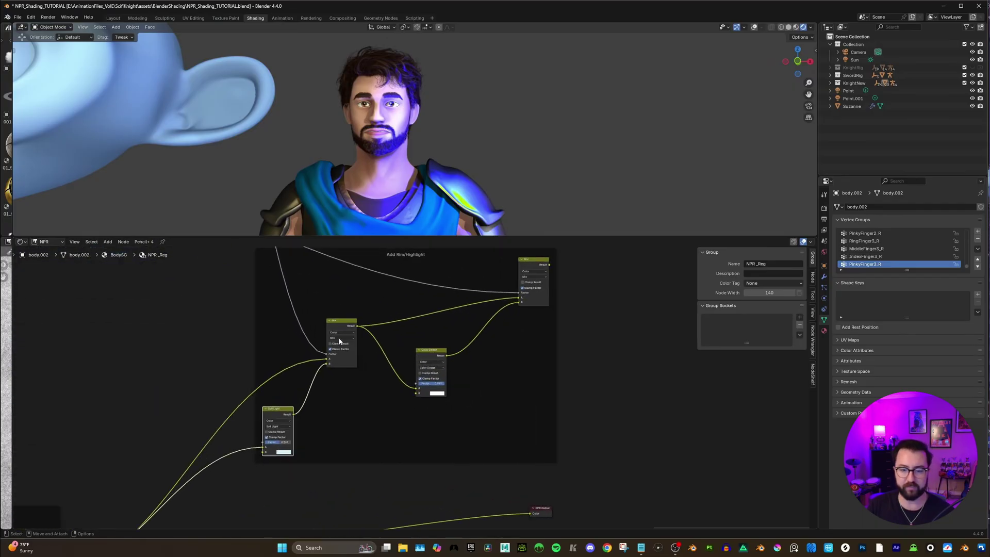
{"action": "scroll", "coordinate": [117, 492], "scroll_direction": "down", "scroll_amount": 2}
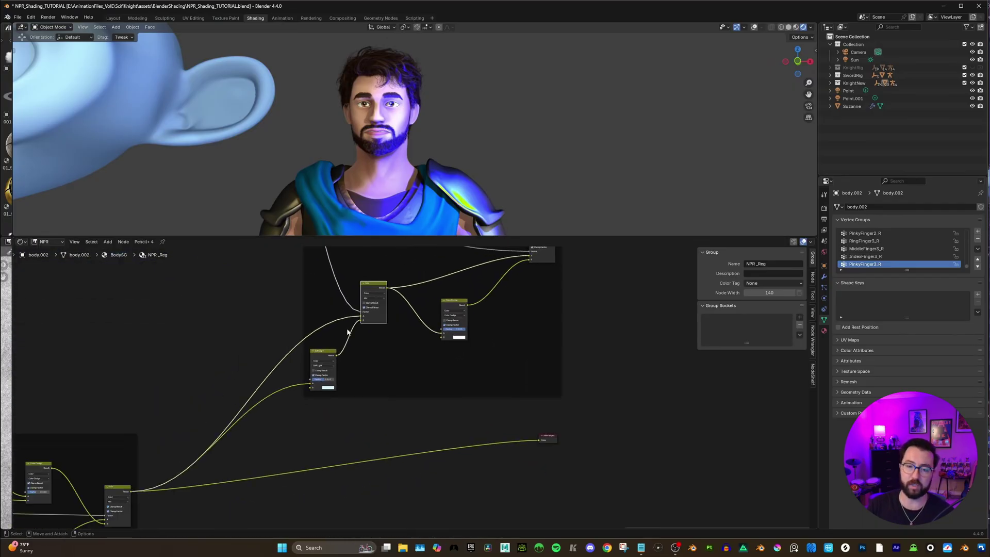
{"action": "scroll", "coordinate": [304, 389], "scroll_direction": "up", "scroll_amount": 1}
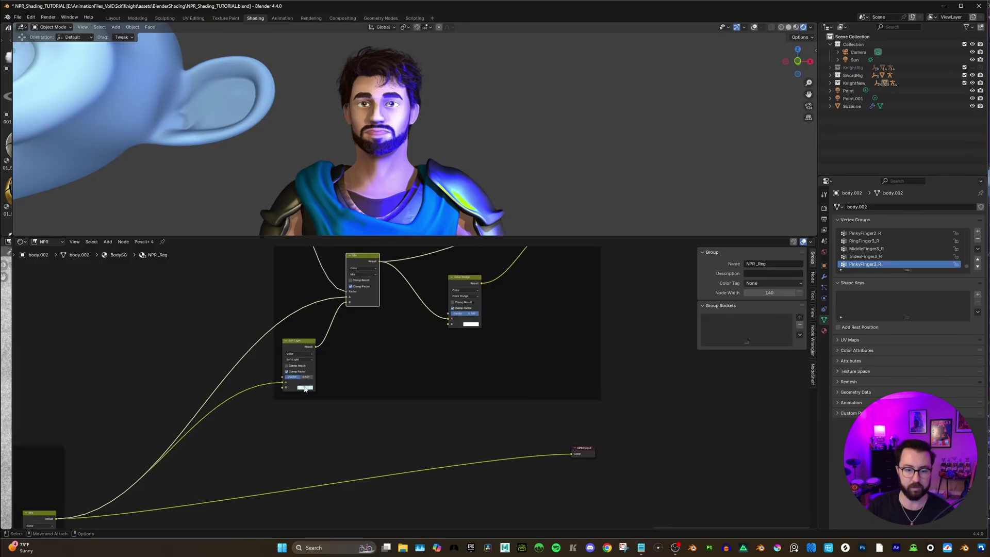
{"action": "scroll", "coordinate": [270, 387], "scroll_direction": "up", "scroll_amount": 2}
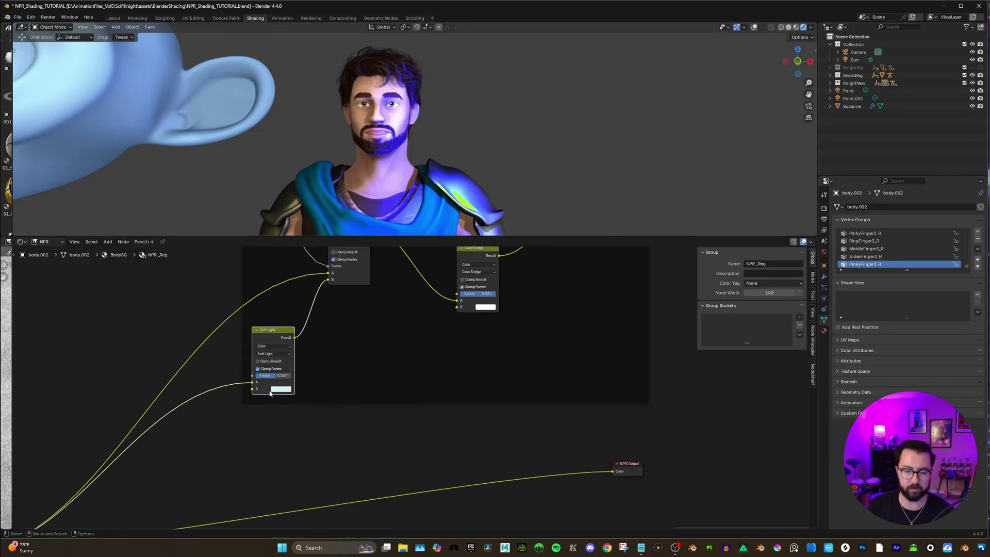
{"action": "left_click", "coordinate": [275, 389]}
Preview the Soft Light result through the NPR Output and inspect the brightened shading on the character
{"action": "left_click_drag", "start_coordinate": [295, 337], "coordinate": [613, 470]}
{"action": "scroll", "coordinate": [608, 464], "scroll_direction": "up", "scroll_amount": 1}
{"action": "middle_click_drag", "start_coordinate": [515, 134], "coordinate": [469, 133]}
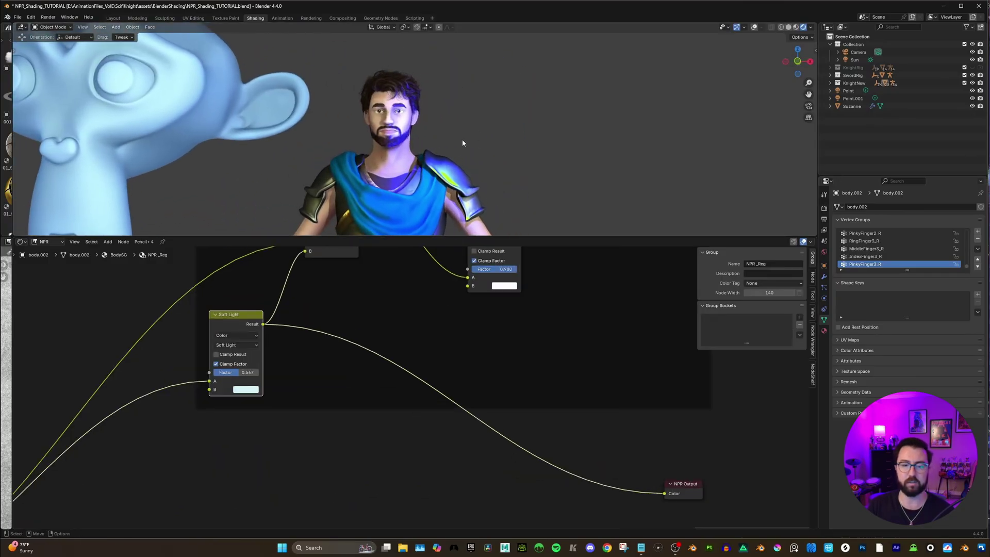
Preview the Mix node combining the base with Soft Light through the NPR Output and inspect the subtle highlight along the neck
{"action": "scroll", "coordinate": [304, 348], "scroll_direction": "down", "scroll_amount": 1}
{"action": "mouse_move", "coordinate": [304, 348]}
{"action": "middle_mouse_down"}
{"action": "mouse_move", "coordinate": [316, 379]}
{"action": "mouse_move", "coordinate": [330, 356]}
{"action": "middle_mouse_up"}
{"action": "mouse_move", "coordinate": [352, 280]}
{"action": "left_mouse_down"}
{"action": "mouse_move", "coordinate": [572, 502]}
{"action": "mouse_move", "coordinate": [607, 494]}
{"action": "left_mouse_up"}
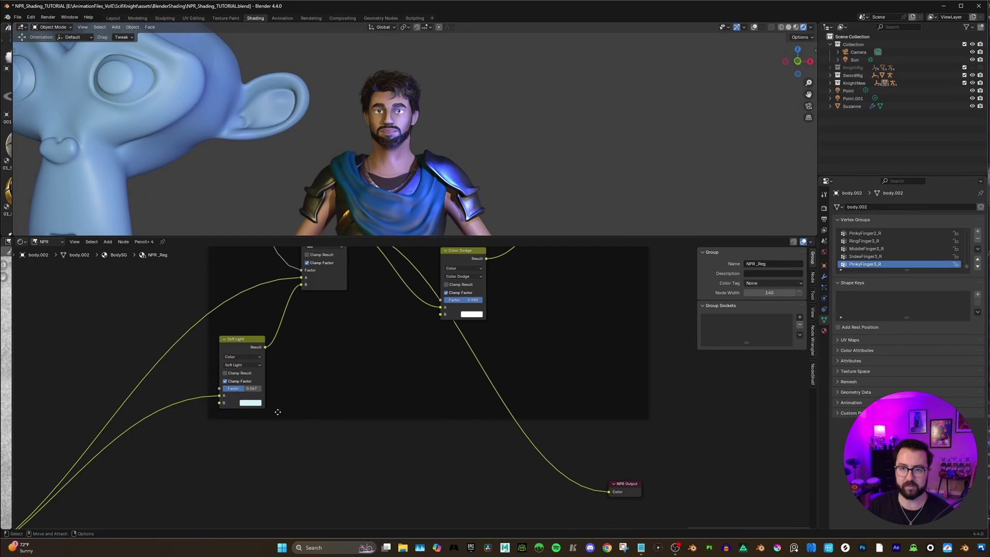
{"action": "scroll", "coordinate": [467, 82], "scroll_direction": "up", "scroll_amount": 3}
{"action": "middle_click_drag", "start_coordinate": [467, 82], "coordinate": [331, 91]}
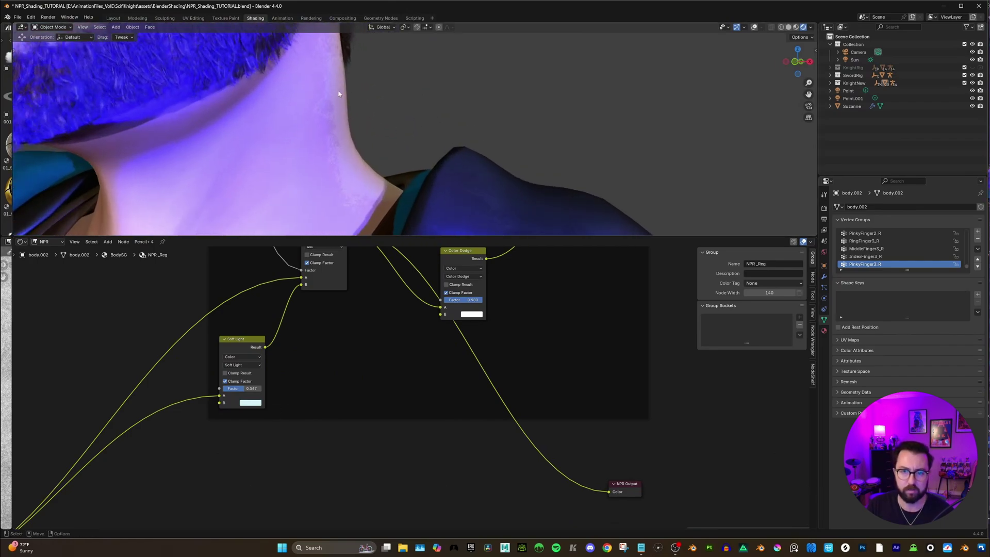
Compare the Soft Light highlight on the neck at factor 1.000, set the factor to 0.400, and save the file
{"action": "mouse_move", "coordinate": [242, 388]}
{"action": "left_mouse_down"}
{"action": "mouse_move", "coordinate": [224, 388]}
{"action": "mouse_move", "coordinate": [262, 388]}
{"action": "left_mouse_up"}
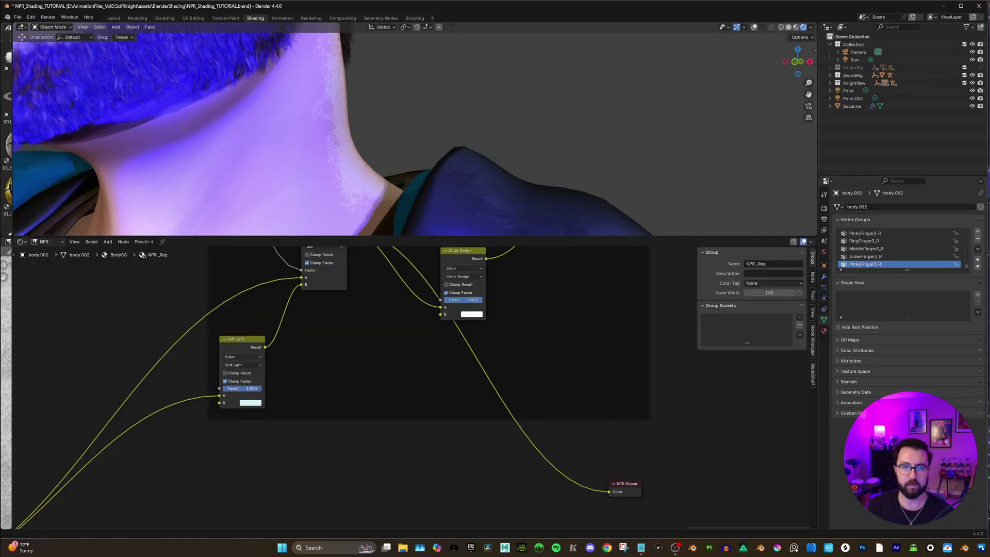
{"action": "left_click_drag", "start_coordinate": [247, 388], "coordinate": [225, 388]}
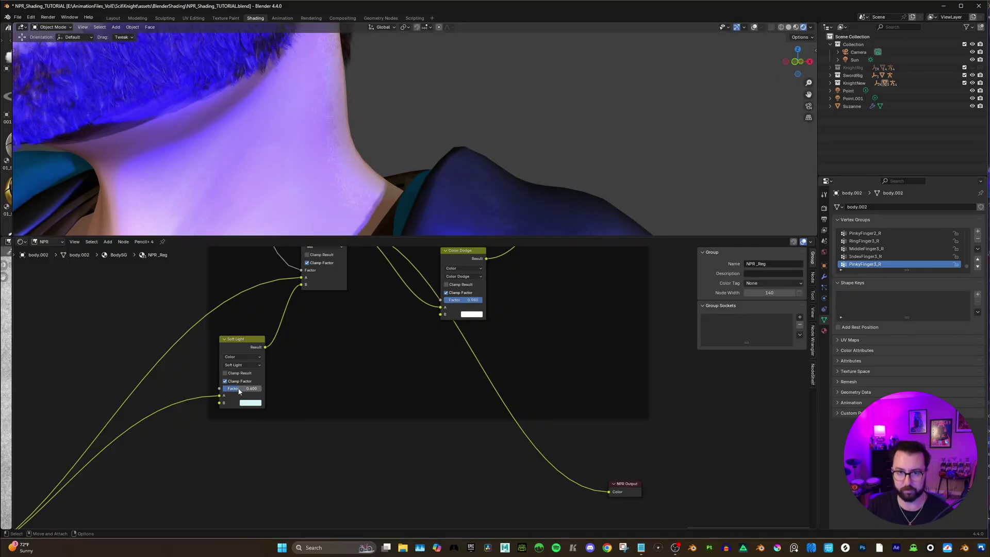
{"action": "scroll", "coordinate": [431, 129], "scroll_direction": "down", "scroll_amount": 6}
{"action": "key", "text": "ctrl+s"}
{"action": "scroll", "coordinate": [469, 372], "scroll_direction": "down", "scroll_amount": 4}
{"action": "middle_click_drag", "start_coordinate": [469, 371], "coordinate": [454, 369]}
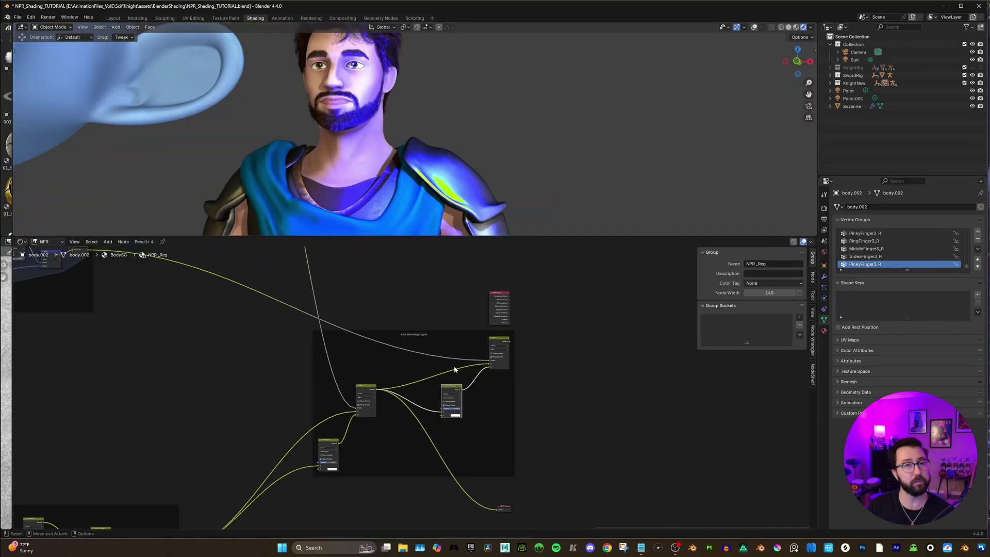
Move the NPR Output node up beside the final Mix node, outside the Add Rim/Highlight frame
{"action": "left_click_drag", "start_coordinate": [506, 504], "coordinate": [587, 369]}
{"action": "scroll", "coordinate": [588, 369], "scroll_direction": "up", "scroll_amount": 2}
{"action": "middle_click_drag", "start_coordinate": [532, 370], "coordinate": [566, 427]}
{"action": "scroll", "coordinate": [438, 402], "scroll_direction": "down", "scroll_amount": 2}
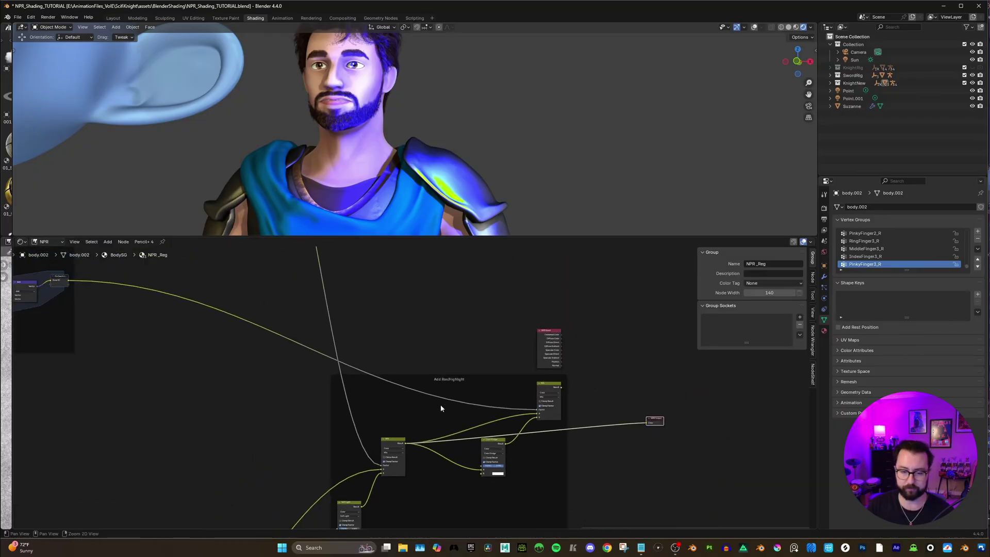
Examine how the final Mix node in the Add Rim/Highlight frame receives its Factor, base and Color Dodge inputs
{"action": "middle_click_drag", "start_coordinate": [437, 402], "coordinate": [538, 433]}
{"action": "middle_click_drag", "start_coordinate": [585, 407], "coordinate": [394, 324]}
{"action": "scroll", "coordinate": [459, 336], "scroll_direction": "up", "scroll_amount": 3}
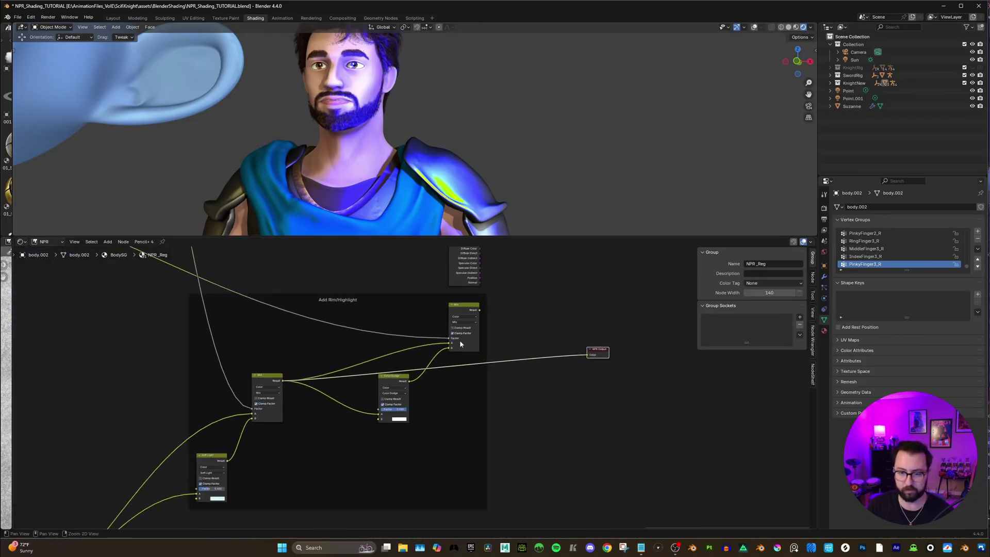
{"action": "scroll", "coordinate": [482, 329], "scroll_direction": "down", "scroll_amount": 4}
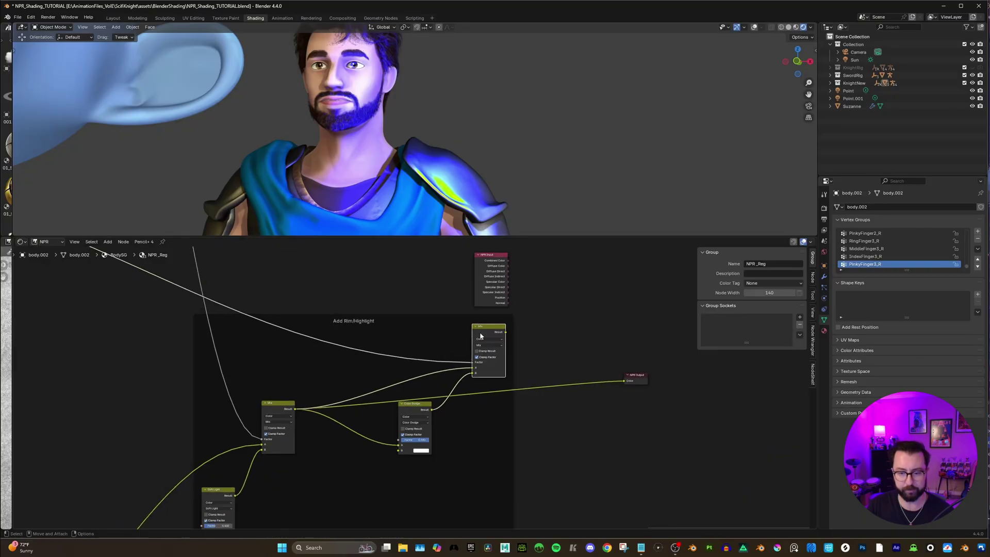
{"action": "middle_click_drag", "start_coordinate": [421, 323], "coordinate": [352, 351]}
{"action": "scroll", "coordinate": [354, 371], "scroll_direction": "up", "scroll_amount": 3}
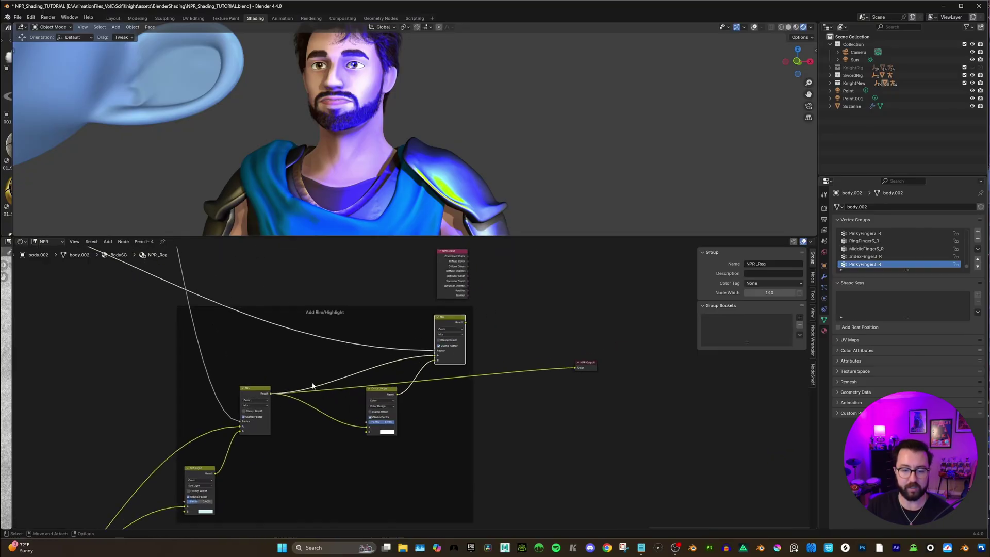
Preview the Color Dodge result through the NPR Output and inspect its effect on the character
{"action": "mouse_move", "coordinate": [408, 384]}
{"action": "left_mouse_down"}
{"action": "mouse_move", "coordinate": [400, 400]}
{"action": "mouse_move", "coordinate": [463, 405]}
{"action": "left_mouse_up"}
{"action": "scroll", "coordinate": [417, 420], "scroll_direction": "up", "scroll_amount": 2}
{"action": "left_click_drag", "start_coordinate": [671, 352], "coordinate": [671, 351]}
{"action": "scroll", "coordinate": [412, 353], "scroll_direction": "up", "scroll_amount": 2}
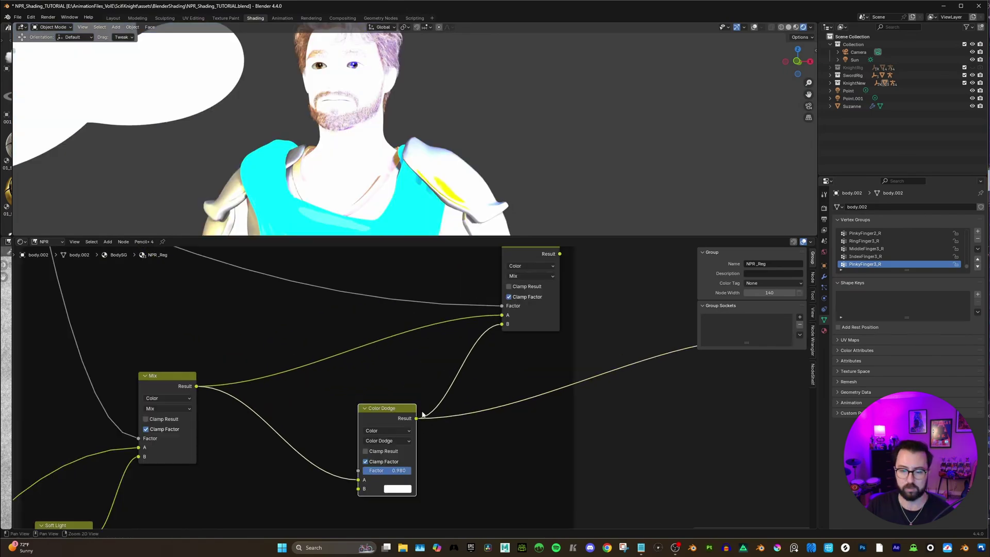
Connect the final Mix result to the NPR Output and inspect the rim light around the character
{"action": "scroll", "coordinate": [462, 382], "scroll_direction": "down", "scroll_amount": 4}
{"action": "scroll", "coordinate": [462, 382], "scroll_direction": "up", "scroll_amount": 1}
{"action": "middle_click_drag", "start_coordinate": [462, 382], "coordinate": [420, 401]}
{"action": "left_click_drag", "start_coordinate": [426, 365], "coordinate": [558, 420]}
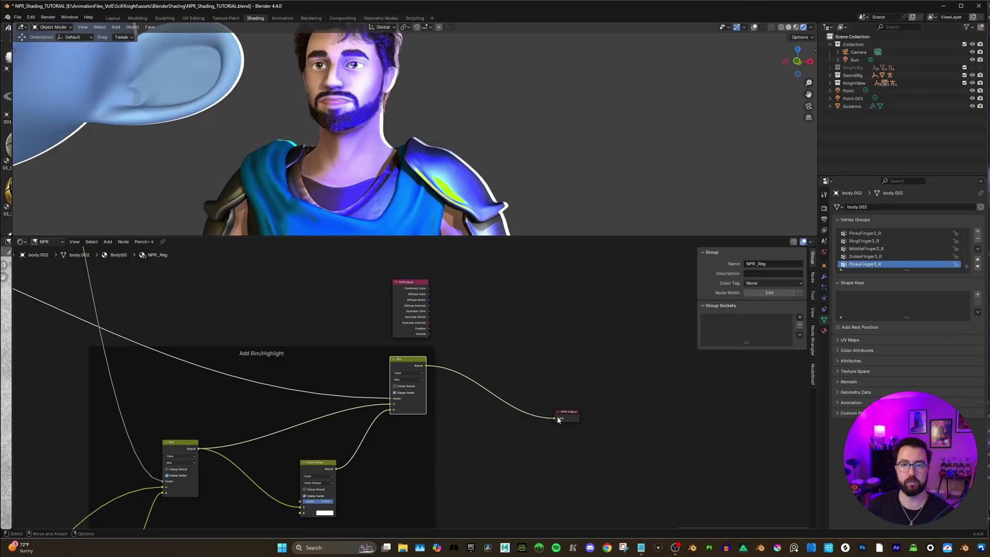
{"action": "scroll", "coordinate": [498, 130], "scroll_direction": "down", "scroll_amount": 3}
{"action": "mouse_move", "coordinate": [496, 132]}
{"action": "middle_mouse_down"}
{"action": "mouse_move", "coordinate": [557, 137]}
{"action": "mouse_move", "coordinate": [495, 142]}
{"action": "middle_mouse_up"}
{"action": "scroll", "coordinate": [426, 380], "scroll_direction": "up", "scroll_amount": 3}
Try a different Color Dodge color for the rim light, inspect the character, and undo the change
{"action": "left_click", "coordinate": [346, 448]}
{"action": "left_click_drag", "start_coordinate": [369, 347], "coordinate": [370, 371]}
{"action": "middle_click_drag", "start_coordinate": [534, 126], "coordinate": [516, 177]}
{"action": "key", "text": "ctrl+z"}
{"action": "left_click", "coordinate": [347, 453]}
{"action": "middle_click_drag", "start_coordinate": [536, 122], "coordinate": [483, 146]}
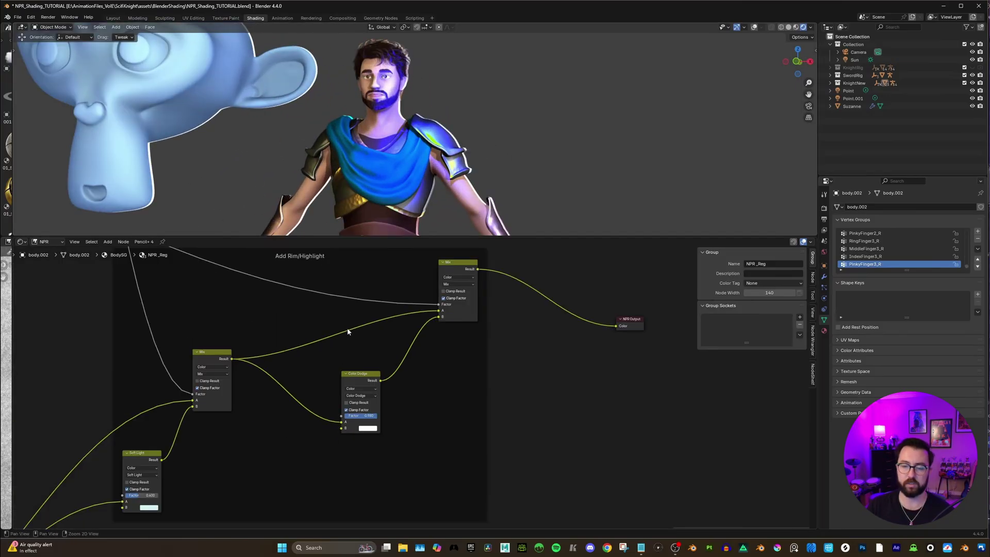
Slightly lower the Color Dodge node's factor to soften the rim light
{"action": "scroll", "coordinate": [347, 329], "scroll_direction": "down", "scroll_amount": 2}
{"action": "scroll", "coordinate": [415, 384], "scroll_direction": "up", "scroll_amount": 1}
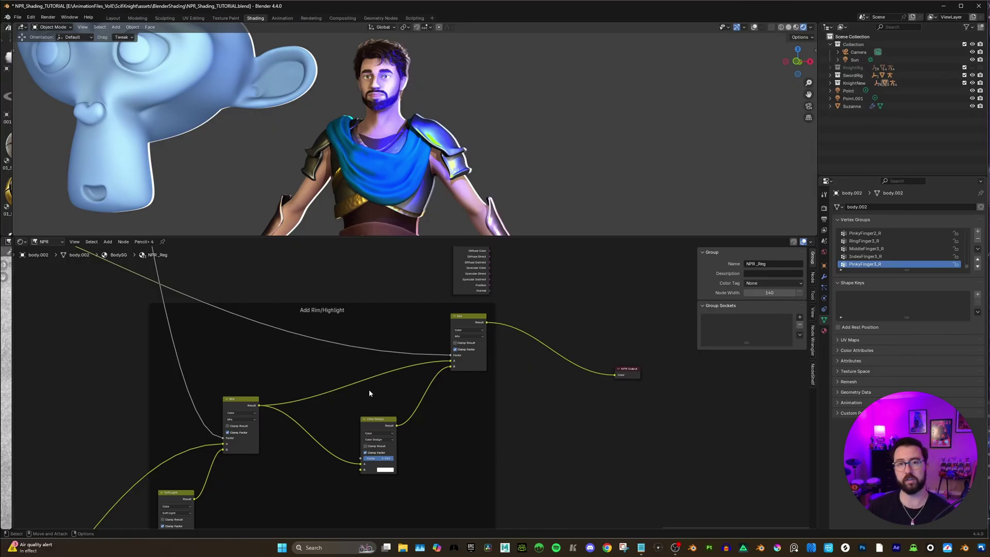
{"action": "mouse_move", "coordinate": [384, 458]}
{"action": "left_mouse_down"}
{"action": "mouse_move", "coordinate": [370, 457]}
{"action": "mouse_move", "coordinate": [386, 457]}
{"action": "left_mouse_up"}
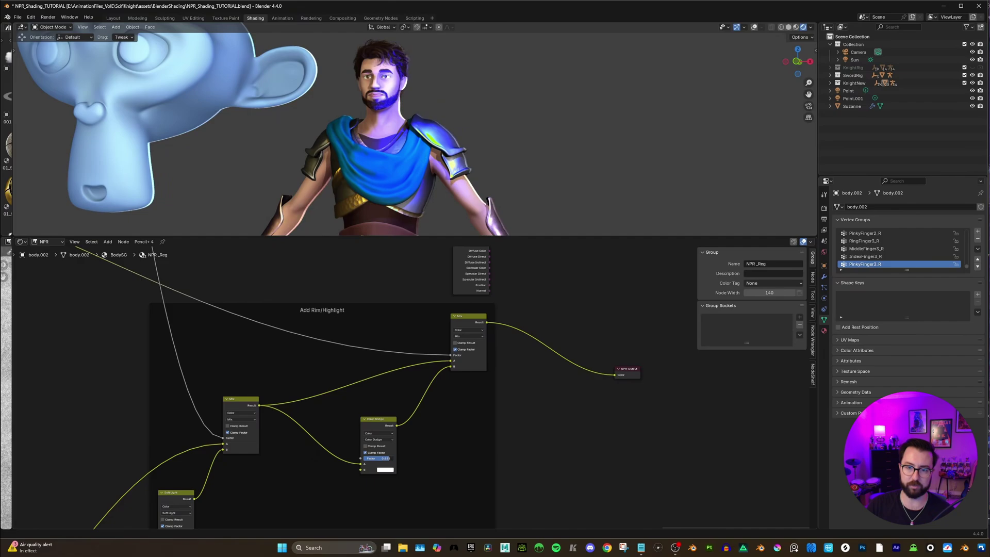
{"action": "scroll", "coordinate": [459, 364], "scroll_direction": "up", "scroll_amount": 1}
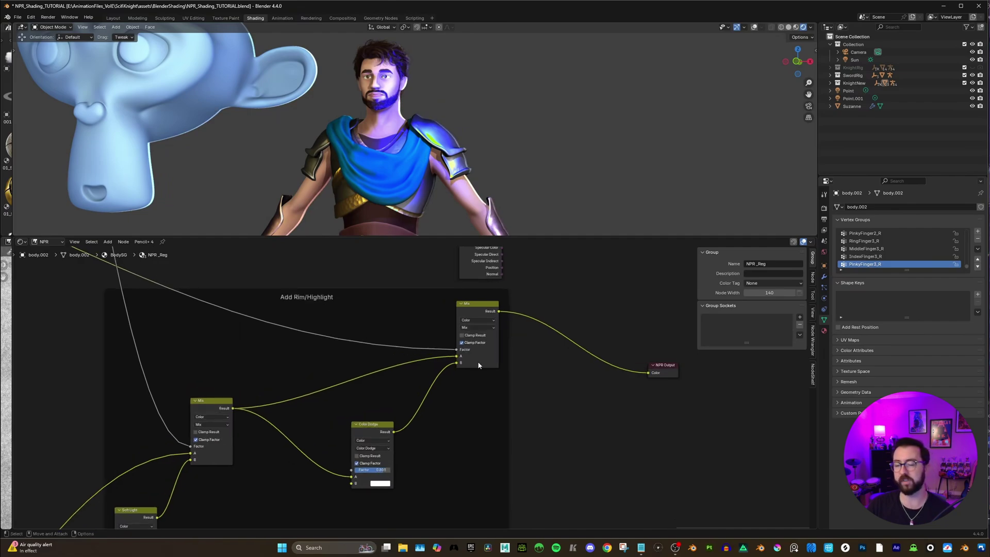
Review the finished Add Rim/Highlight frame and survey how all frames of the NPR_Reg tree connect
{"action": "scroll", "coordinate": [577, 413], "scroll_direction": "down", "scroll_amount": 2}
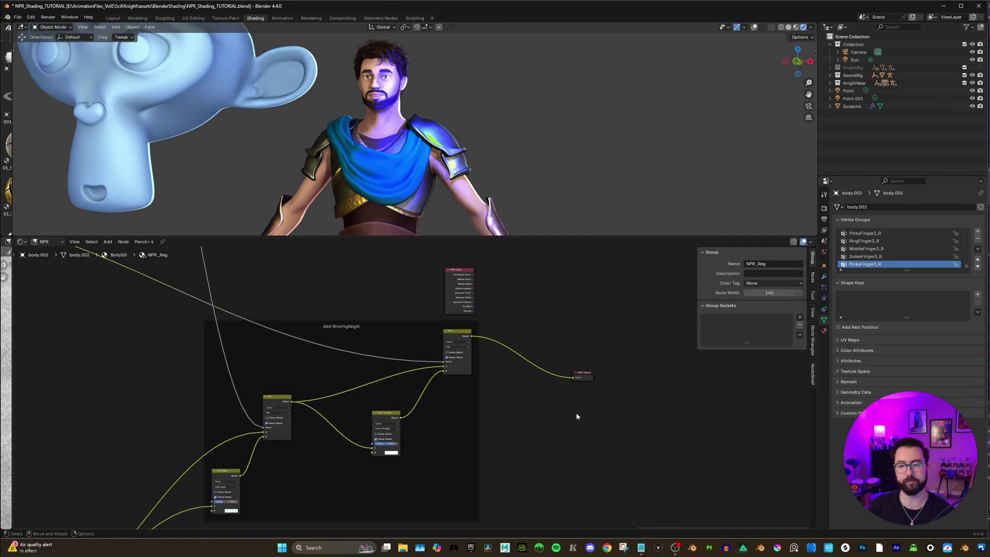
{"action": "scroll", "coordinate": [391, 443], "scroll_direction": "up", "scroll_amount": 2}
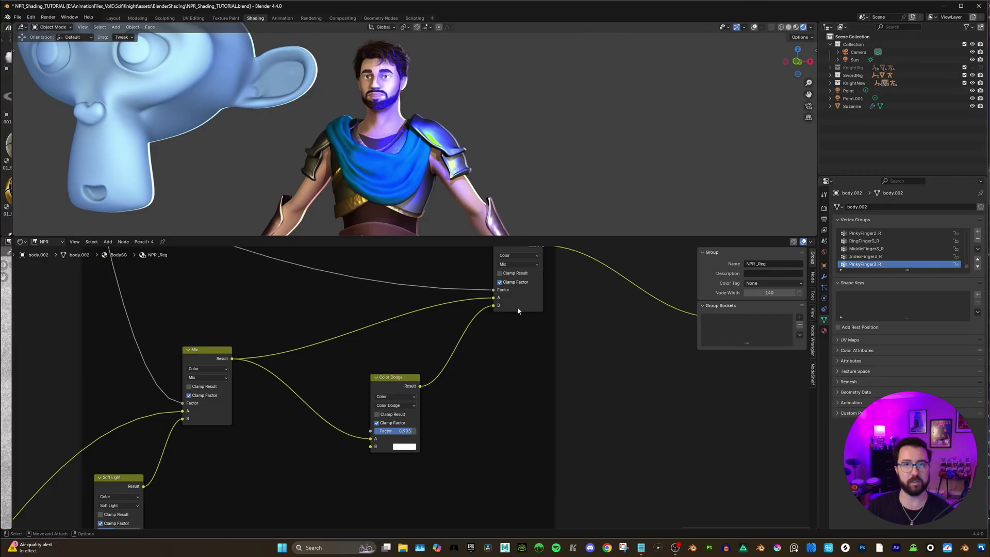
{"action": "key", "text": "Home"}
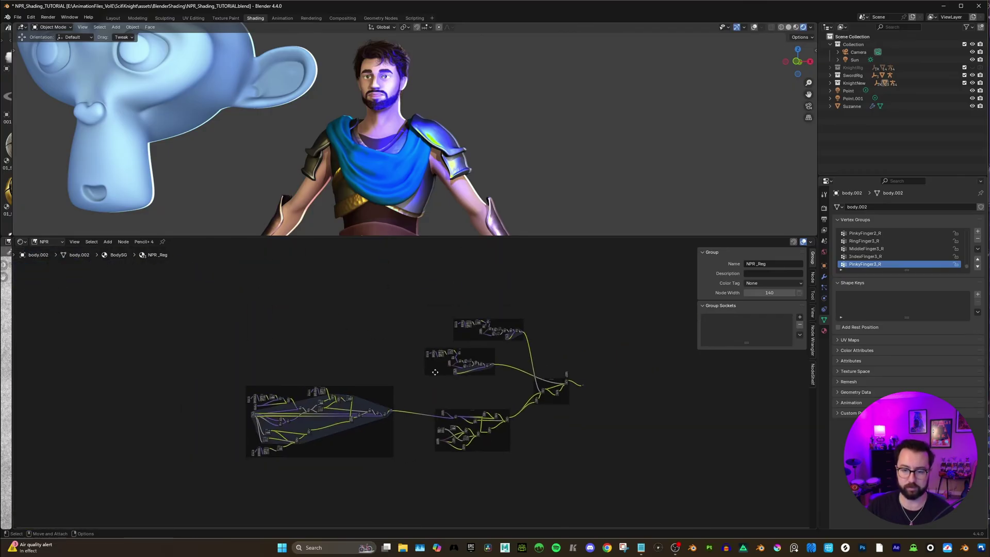
{"action": "scroll", "coordinate": [430, 370], "scroll_direction": "up", "scroll_amount": 3}
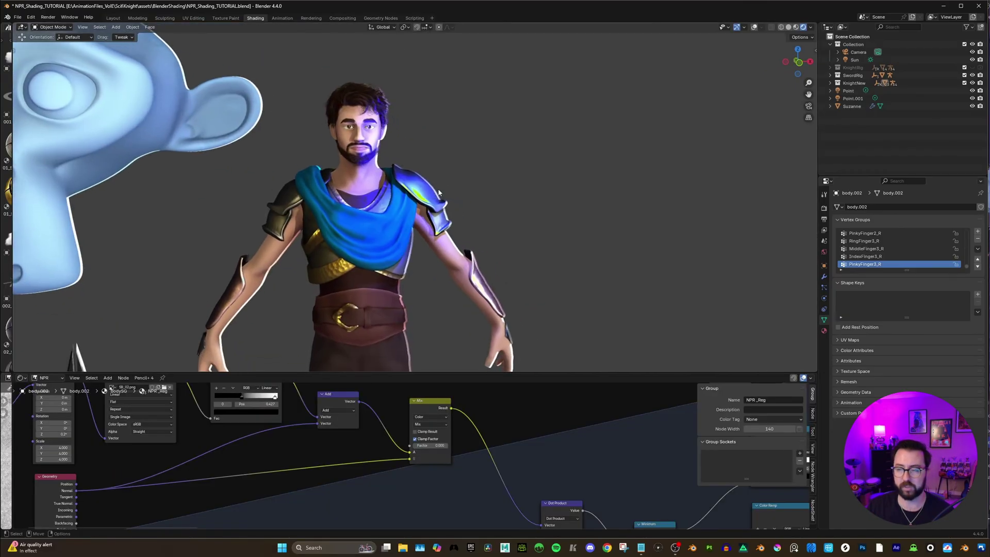
Move the Point.001 light around the character in the horizontal plane, checking the painterly shading from several viewing angles
{"action": "scroll", "coordinate": [645, 174], "scroll_direction": "down", "scroll_amount": 4}
{"action": "left_click", "coordinate": [852, 98]}
{"action": "middle_click_drag", "start_coordinate": [429, 241], "coordinate": [567, 330]}
{"action": "key", "text": "g"}
{"action": "key", "text": "shift+z"}
{"action": "left_click", "coordinate": [477, 192]}
{"action": "middle_click_drag", "start_coordinate": [477, 192], "coordinate": [550, 242]}
{"action": "scroll", "coordinate": [550, 243], "scroll_direction": "up", "scroll_amount": 4}
{"action": "middle_click_drag", "start_coordinate": [526, 119], "coordinate": [511, 161]}
{"action": "key", "text": "g"}
{"action": "key", "text": "shift+z"}
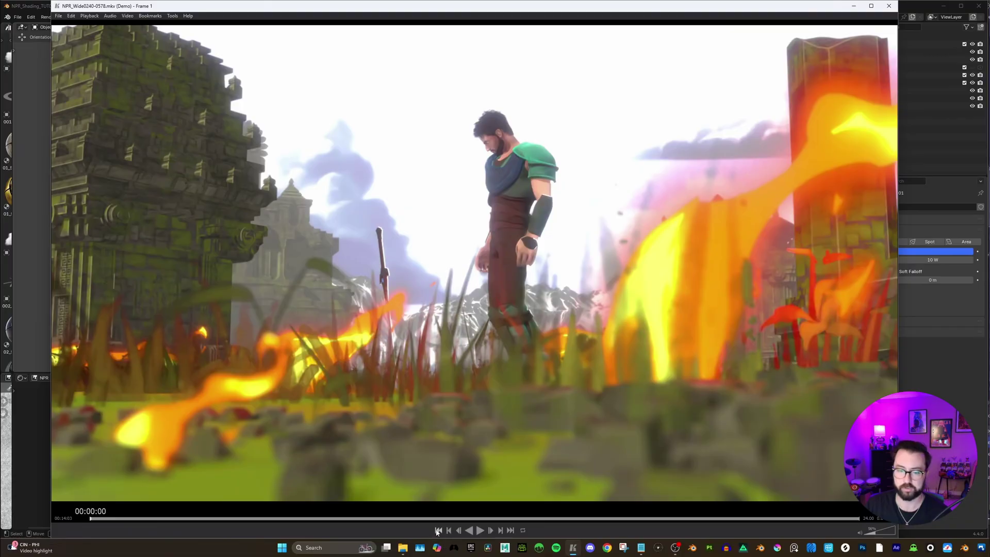
Play the rendered clip NPR_Wide0240-0578.mkv from its first frame in the video player
{"action": "key", "text": "space"}
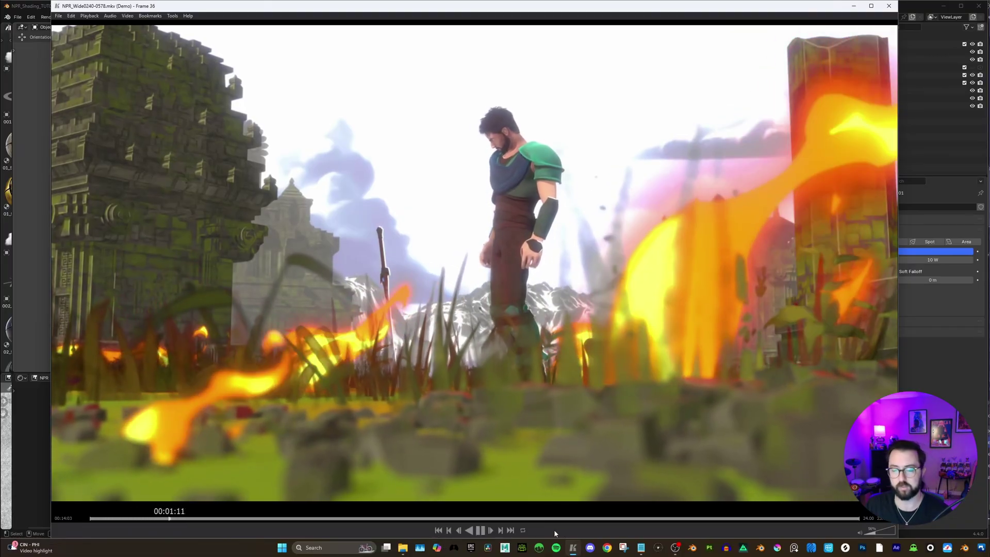